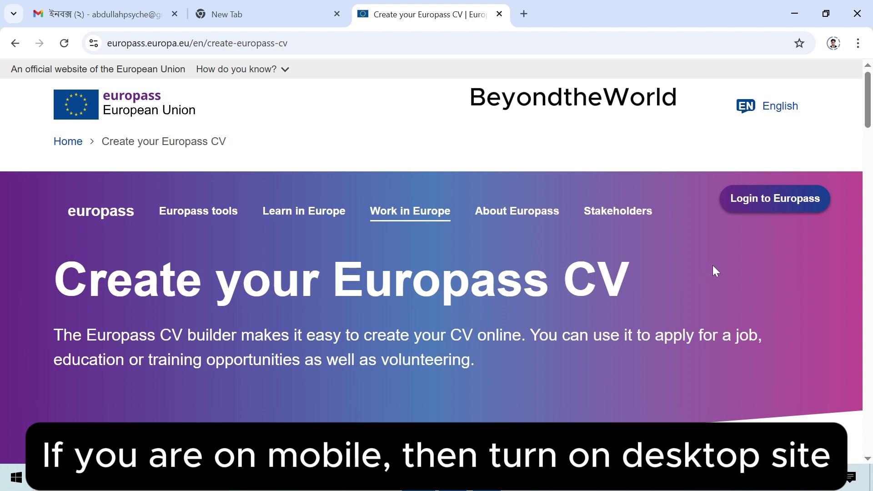
Step: Search Google for 'europass cv' and open the 'Create your Europass CV | Europass' result
left_click(291, 14)
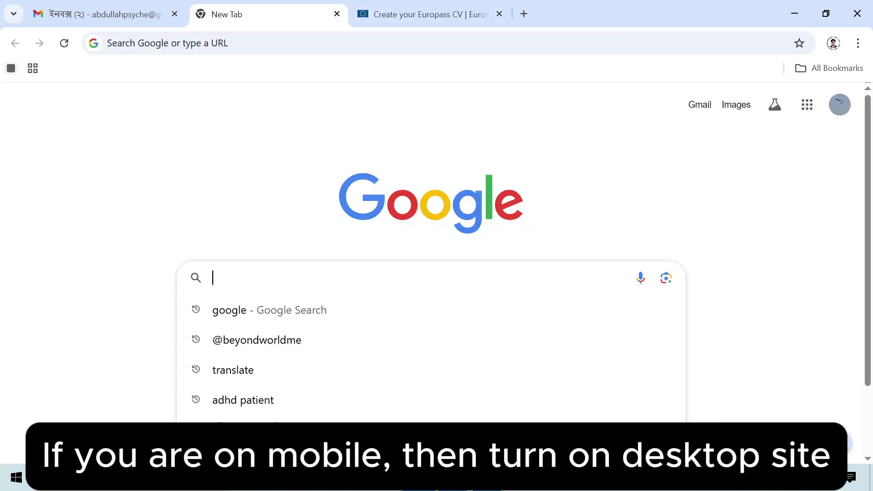
type("e")
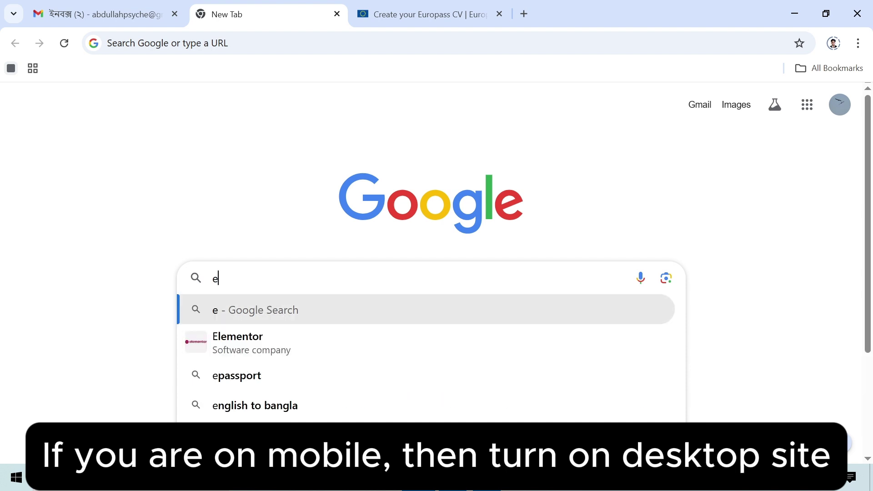
type("u")
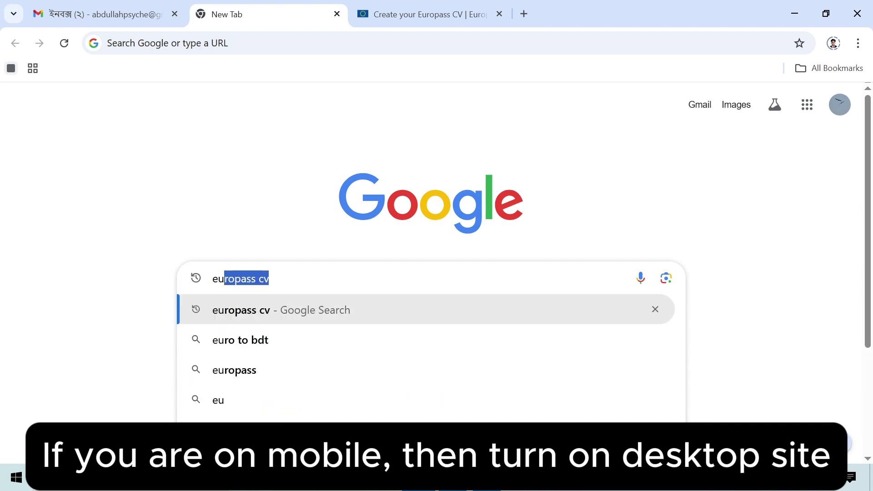
key("Right")
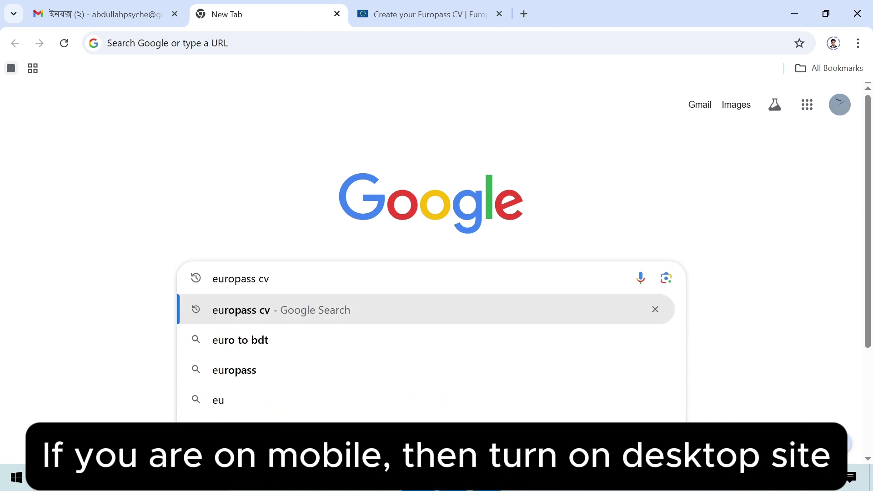
key("Return")
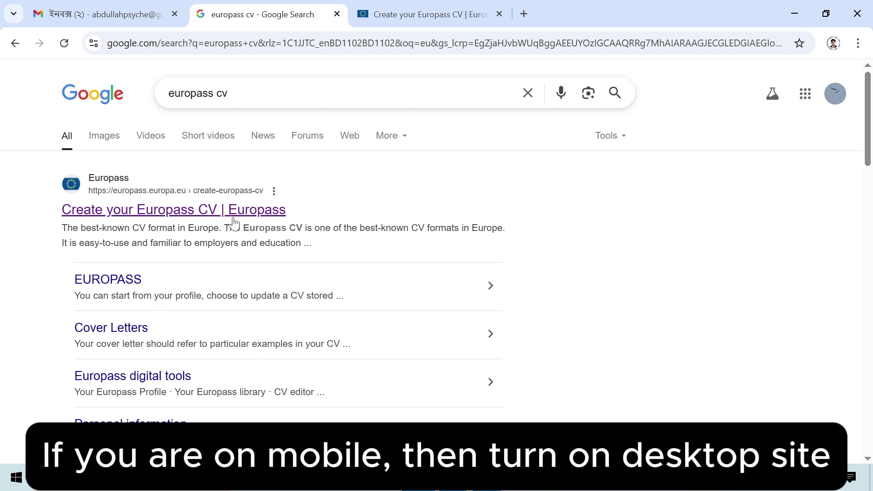
left_click(233, 219)
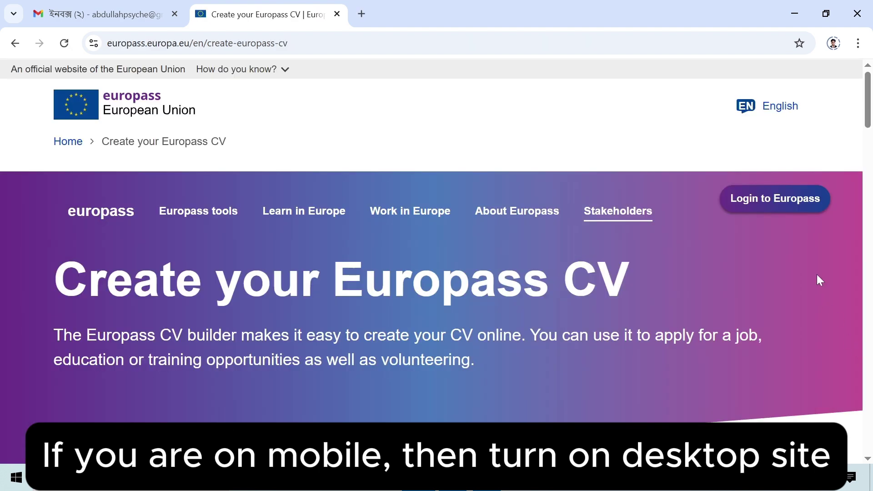
Step: Start the Europass login and submit the Gmail account's email address in EU Login
left_click(793, 202)
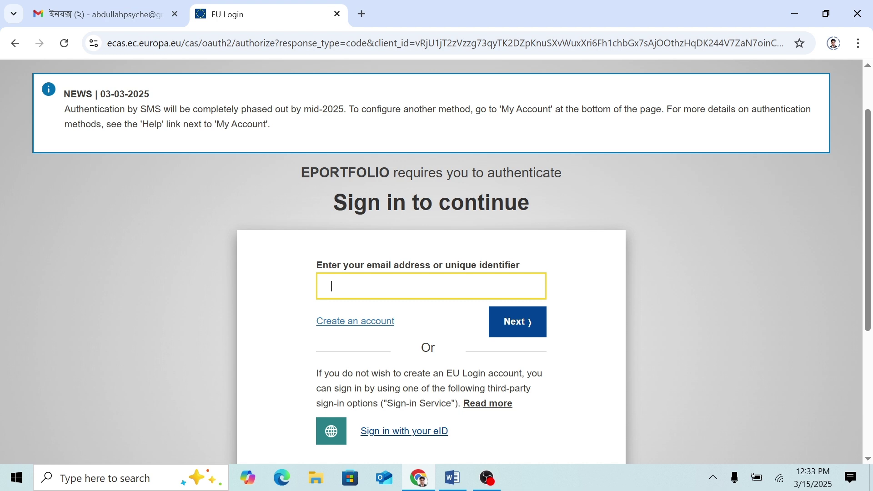
left_click(137, 15)
left_click(851, 84)
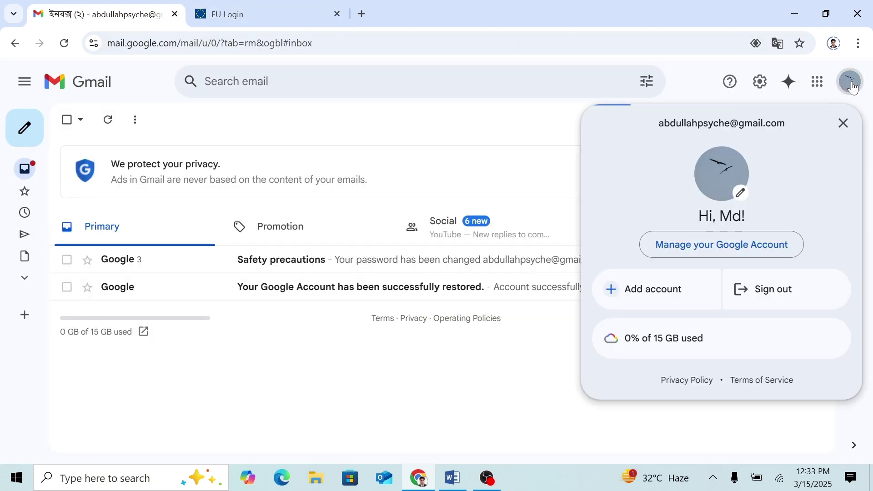
left_click_drag(786, 121, 642, 124)
key("ctrl+c")
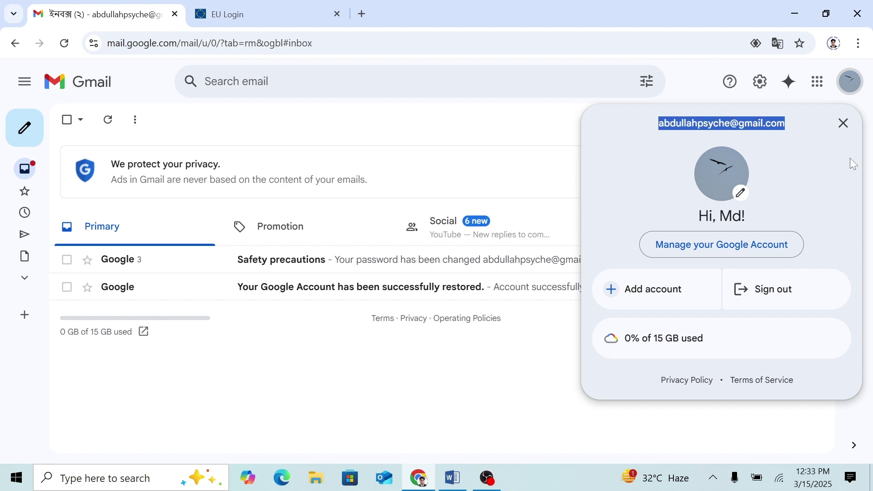
left_click(304, 18)
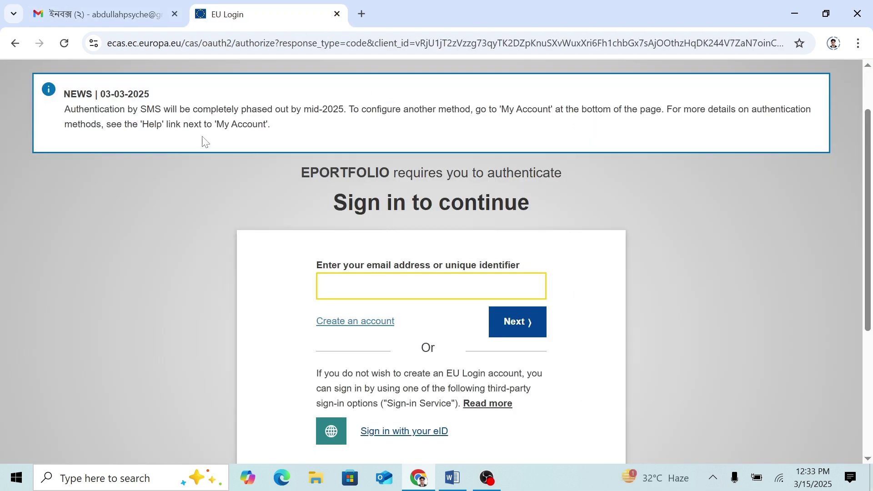
key("ctrl+v")
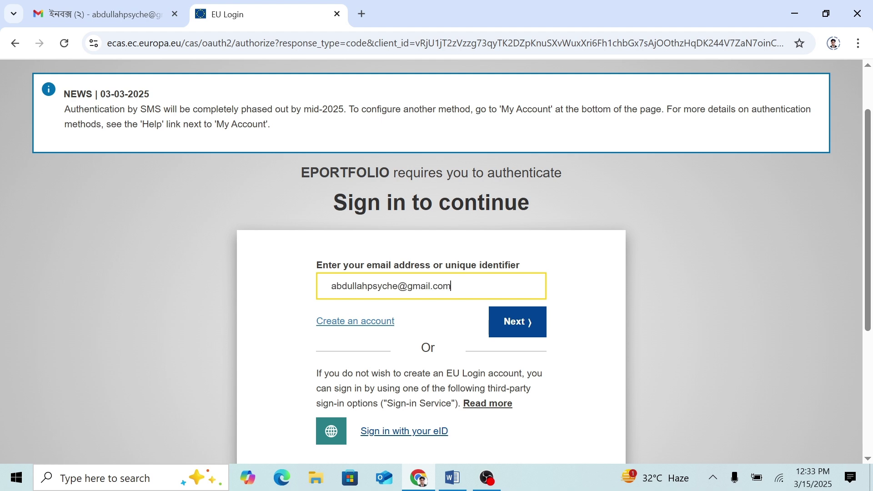
left_click(515, 331)
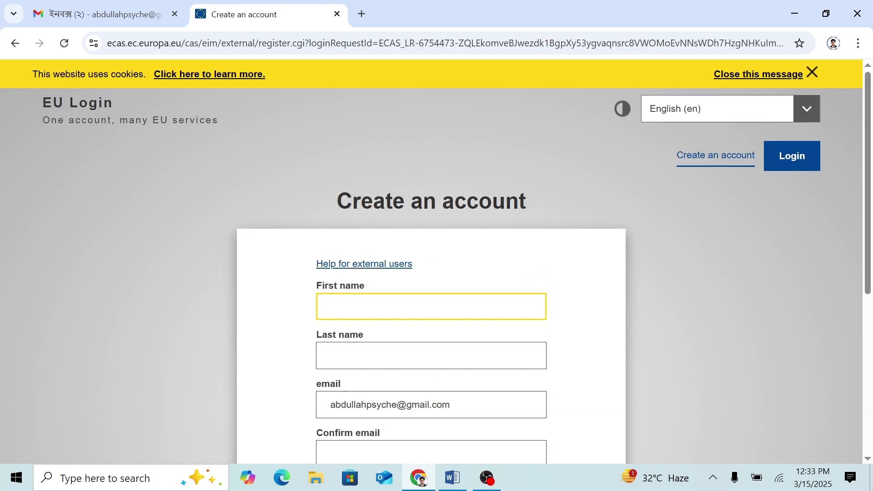
Step: Autofill first and last name and copy the email address into Confirm email
key("Down")
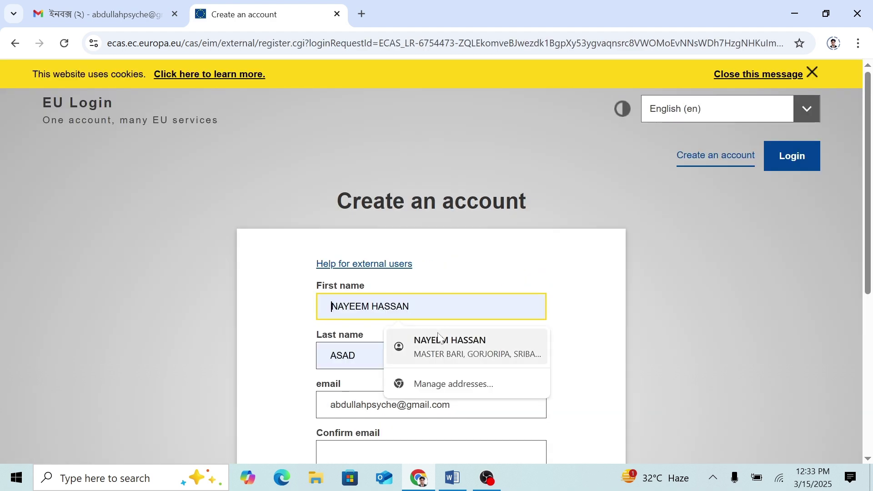
key("Return")
scroll(463, 312, "down", 3)
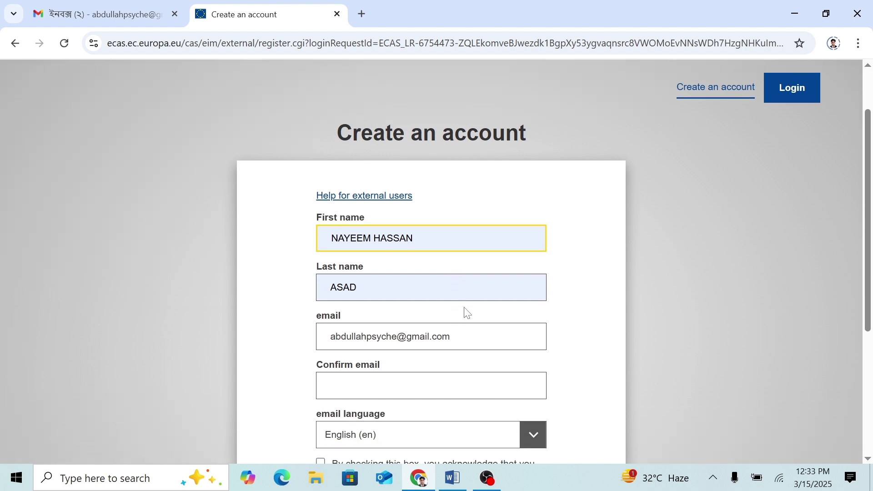
left_click(431, 317)
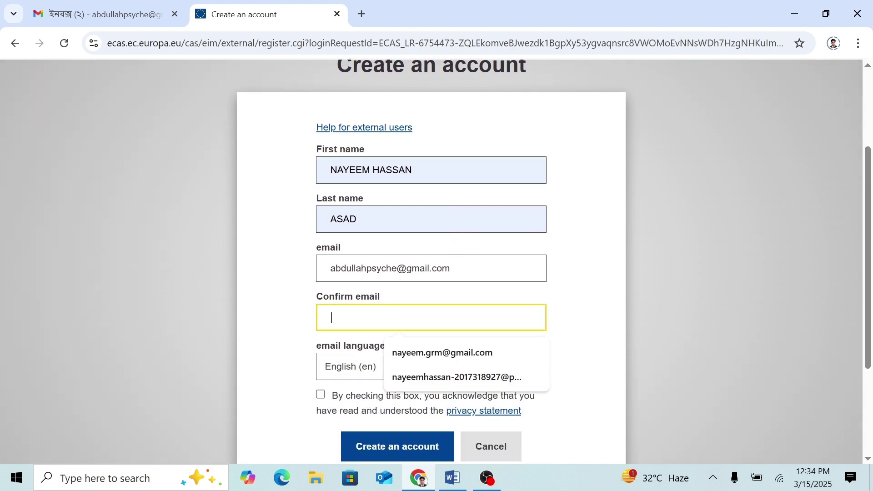
left_click(431, 268)
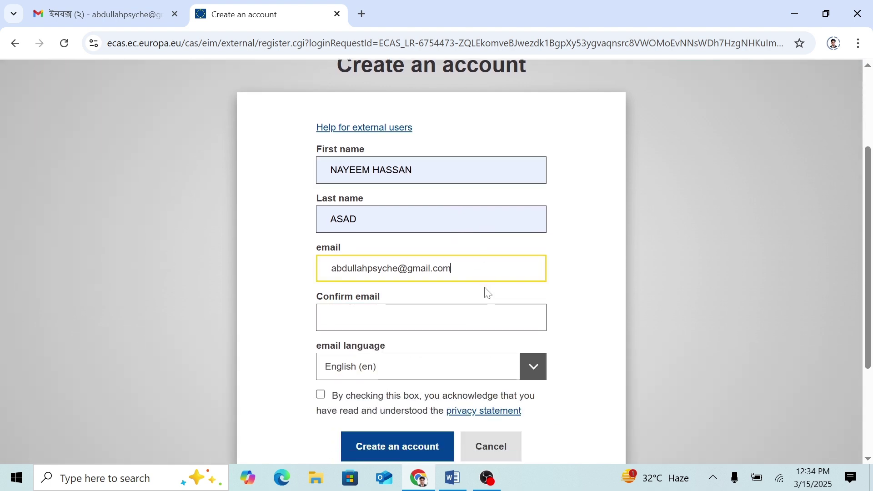
left_click(484, 311)
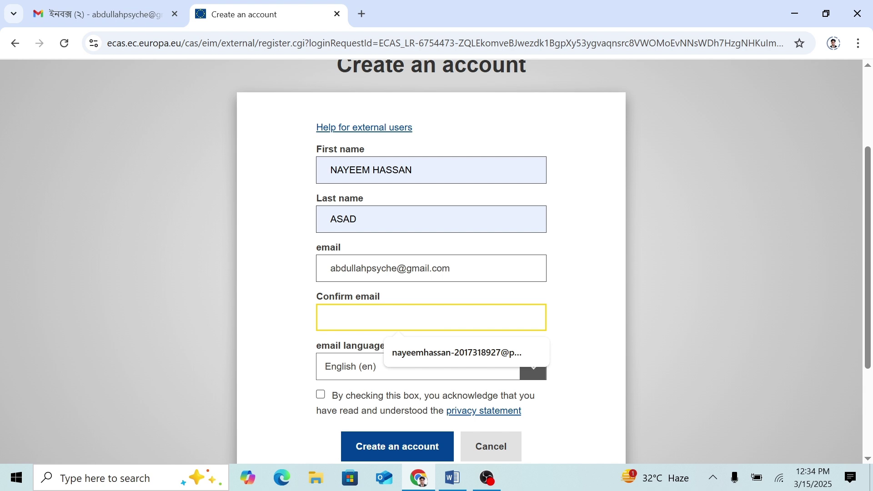
key("shift+Tab")
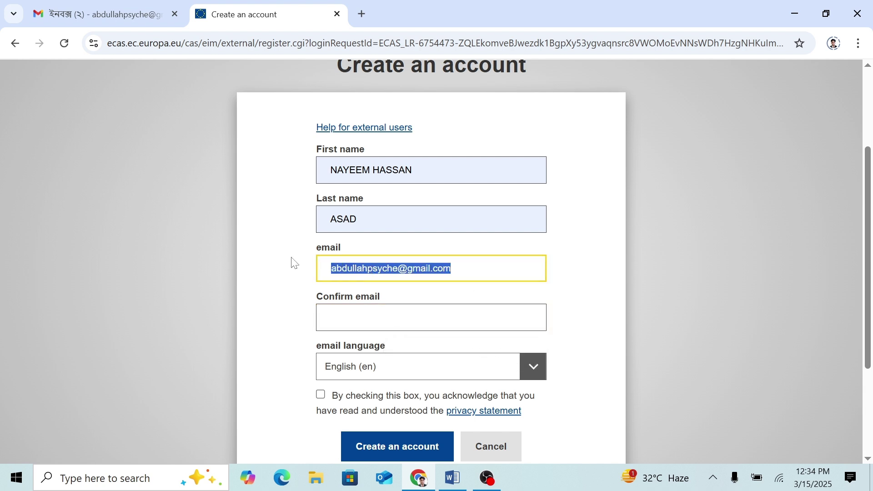
key("Tab")
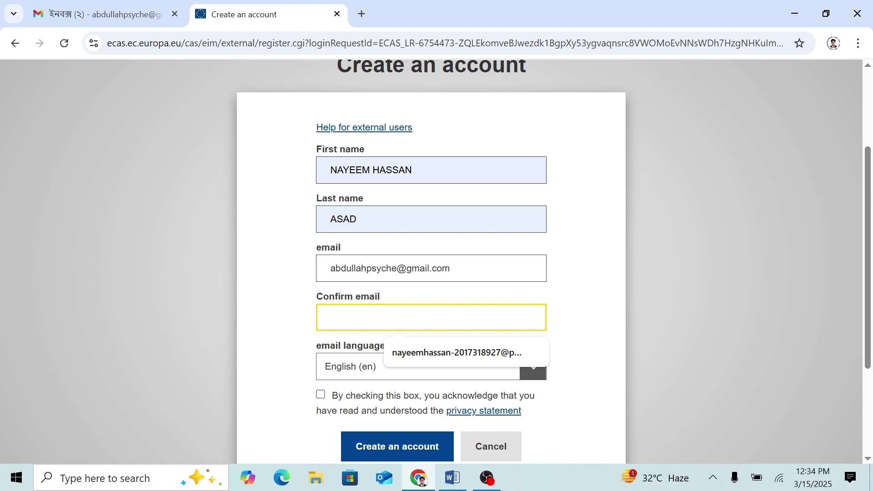
key("ctrl+v")
Step: Agree to the privacy statement and submit the new account registration
scroll(423, 352, "down", 3)
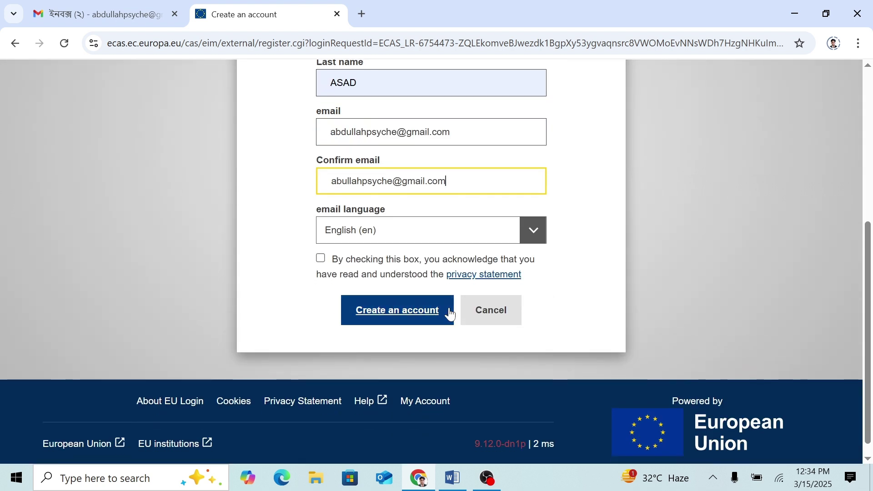
left_click(321, 259)
left_click(321, 259)
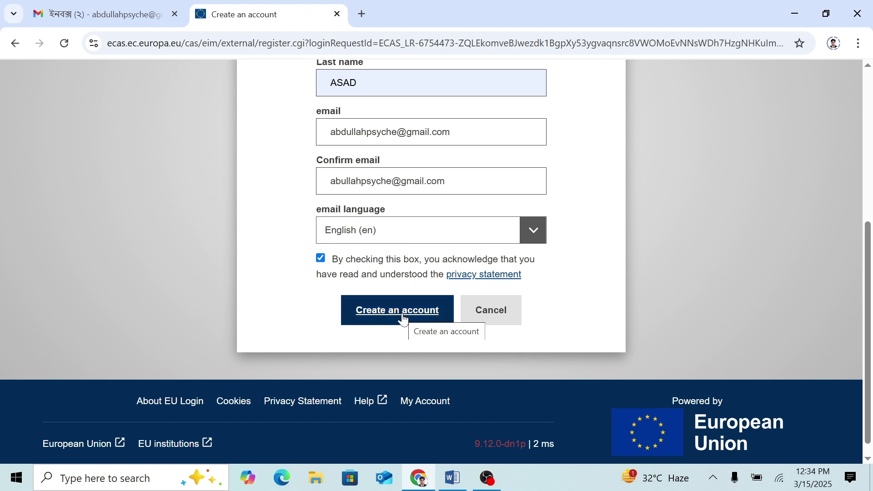
scroll(404, 328, "up", 1)
left_click(392, 378)
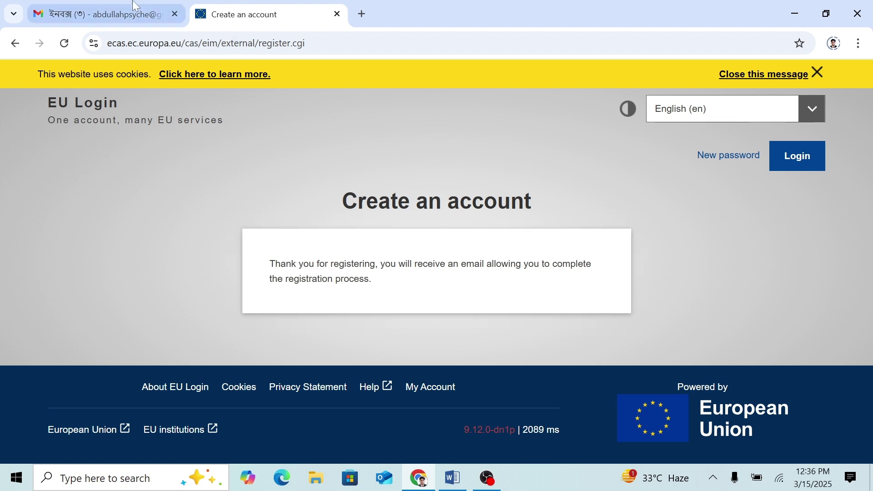
Step: Open the 'Your password' email in Gmail and follow its password-creation link
left_click(104, 14)
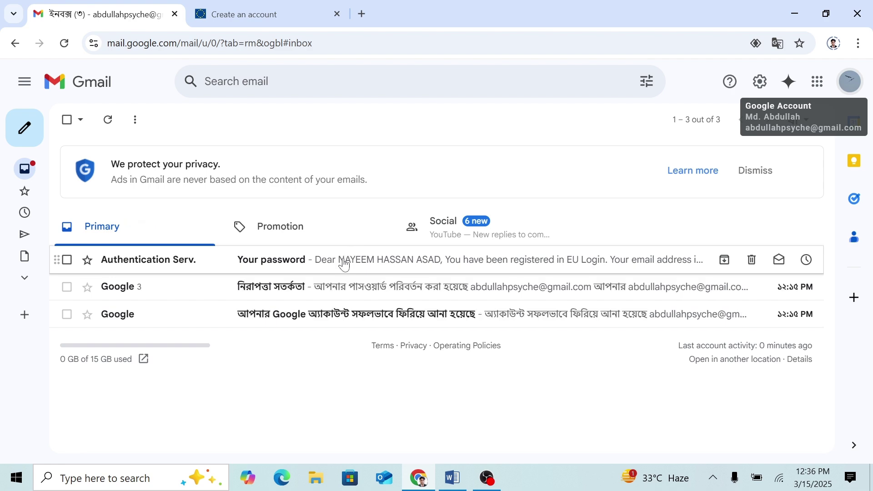
left_click(344, 264)
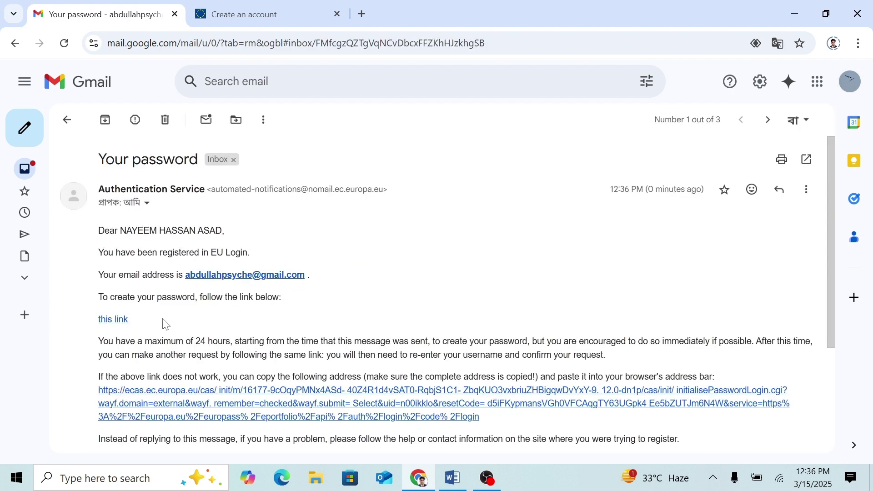
left_click(116, 320)
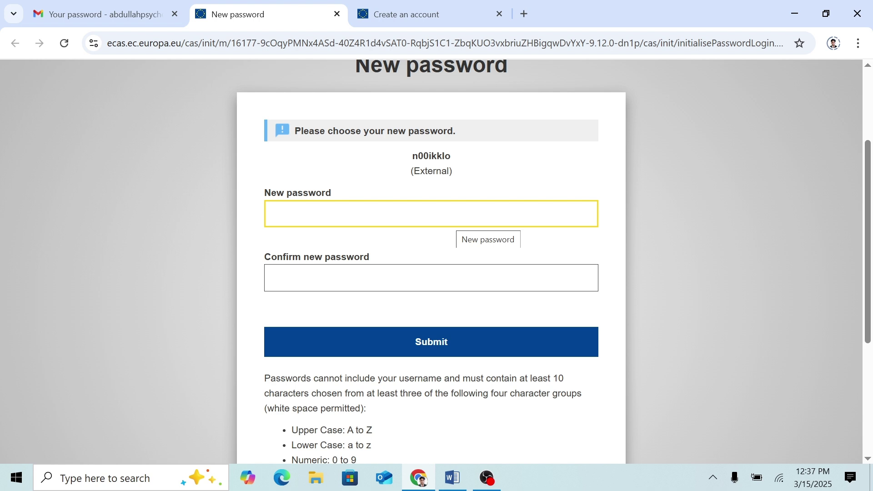
Step: Set the new EU Login password and proceed to EPORTFOLIO
scroll(403, 330, "down", 3)
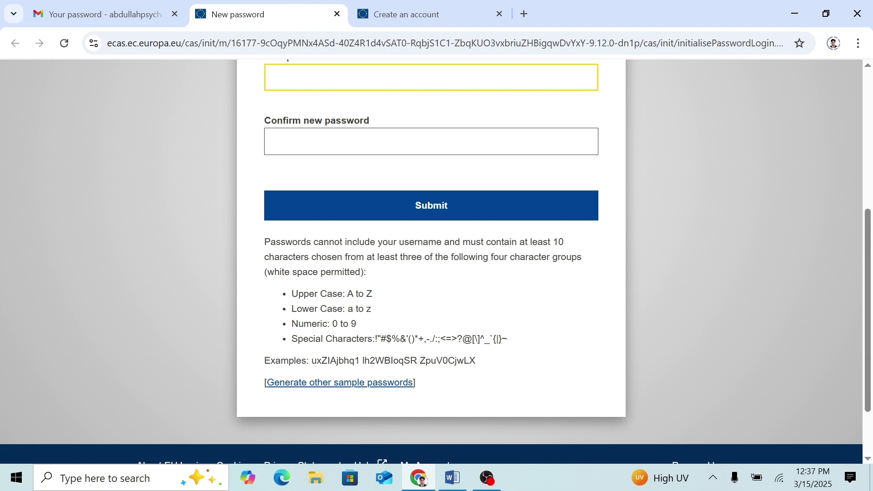
scroll(467, 340, "up", 1)
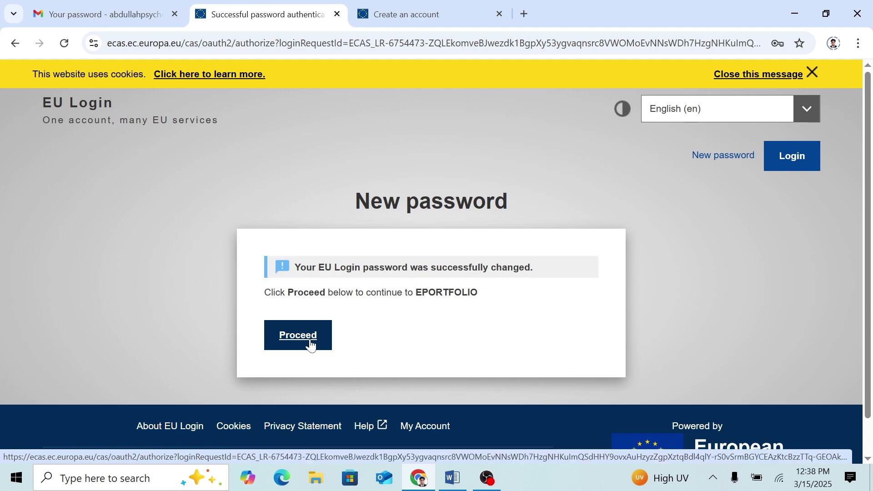
left_click(311, 345)
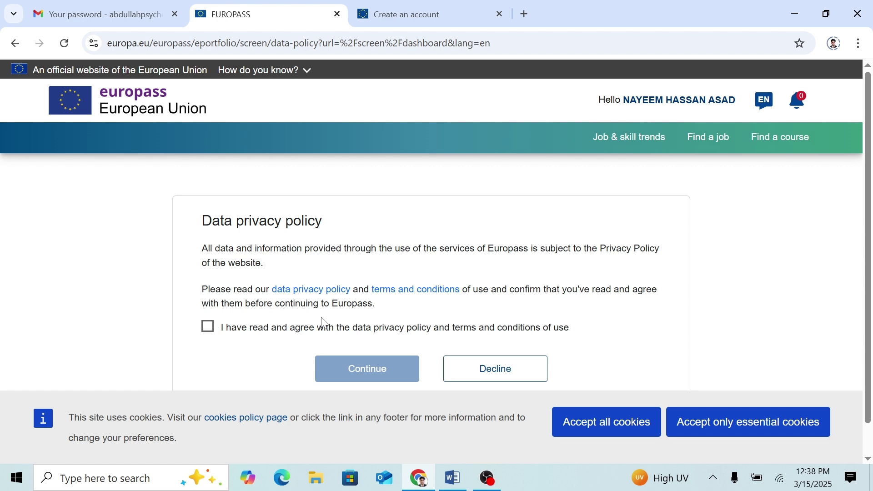
Step: Agree to the Europass data privacy policy and accept all cookies
scroll(297, 272, "down", 1)
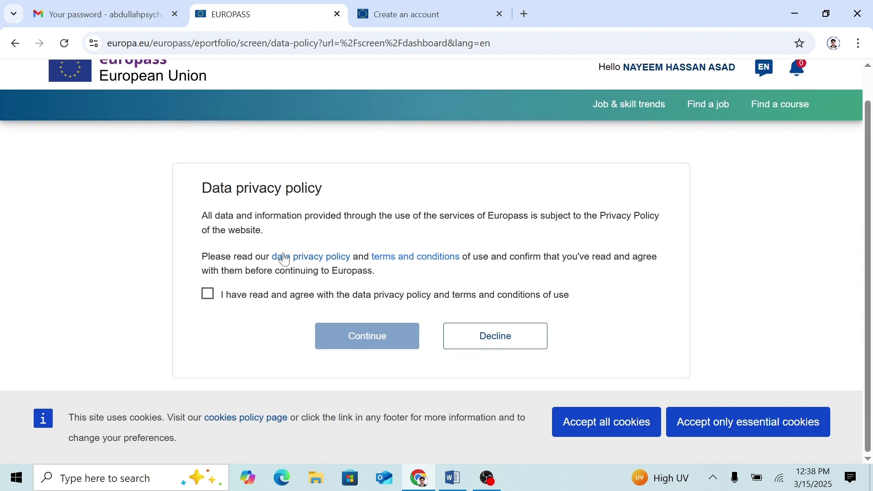
left_click(208, 295)
left_click(371, 344)
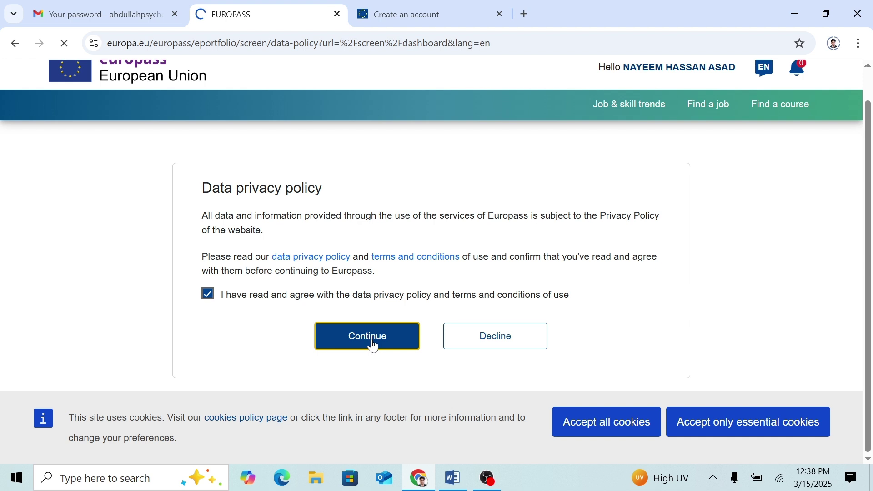
left_click(586, 421)
scroll(182, 338, "down", 1)
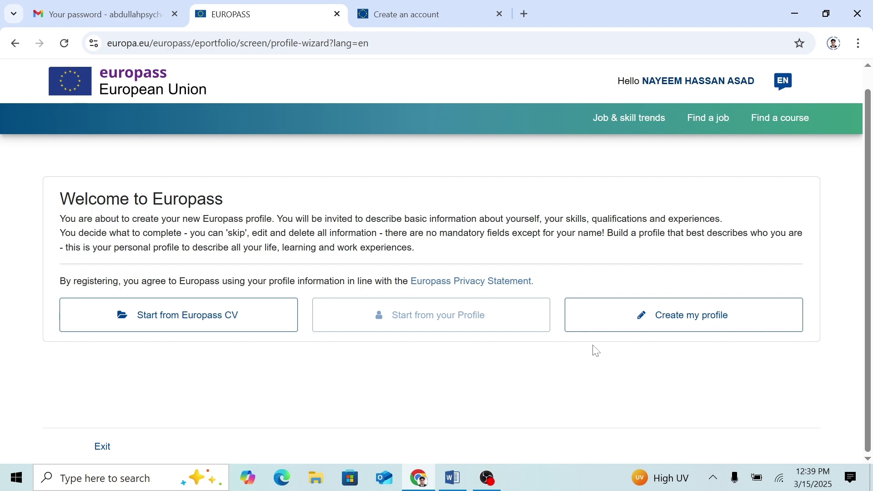
Step: Start creating a new Europass profile and look over the personal information form
left_click(709, 332)
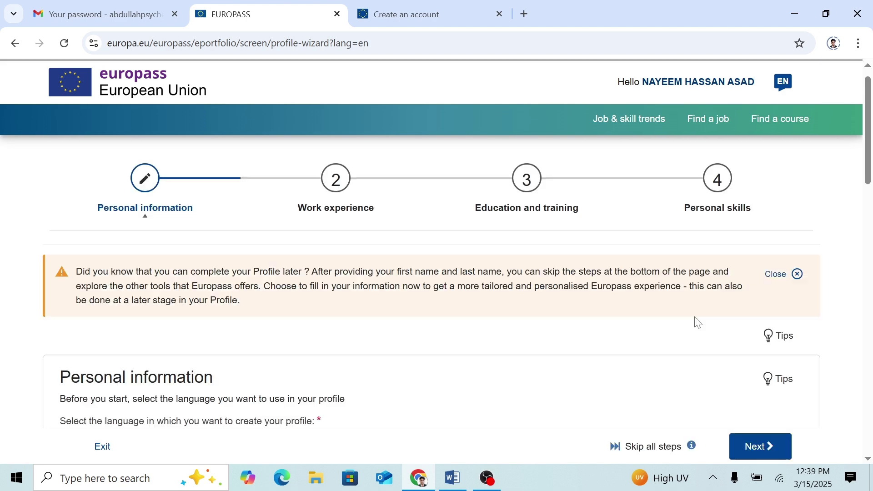
scroll(500, 273, "down", 1)
scroll(685, 191, "down", 4)
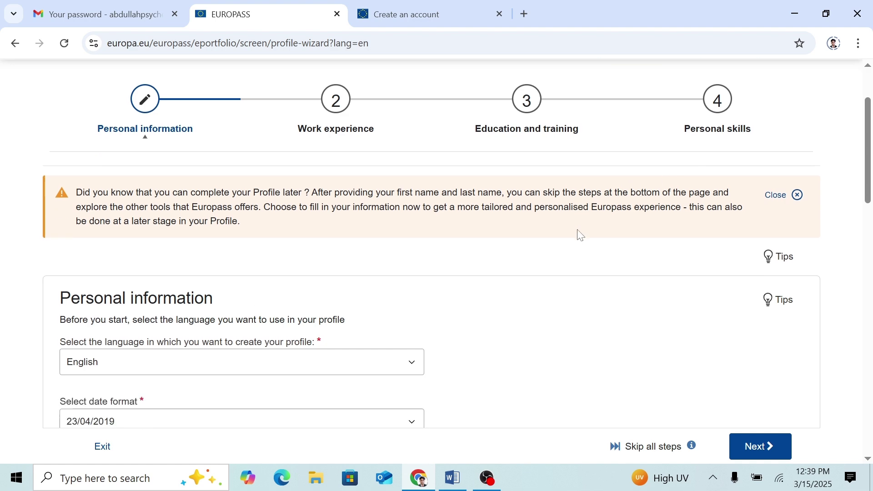
scroll(620, 211, "up", 4)
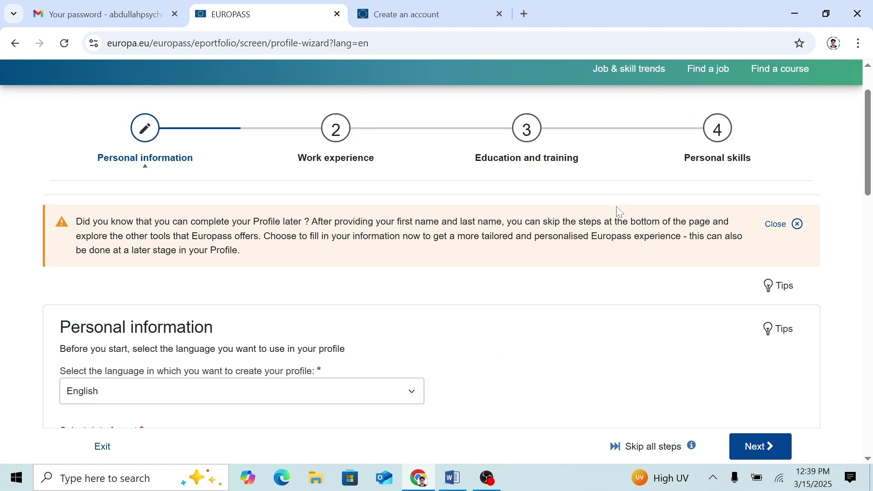
scroll(619, 211, "down", 1)
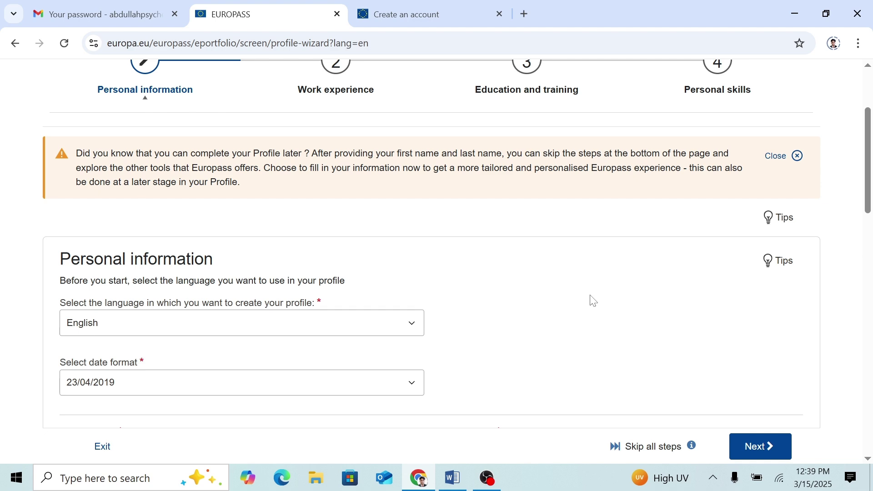
scroll(493, 220, "down", 1)
scroll(306, 196, "up", 3)
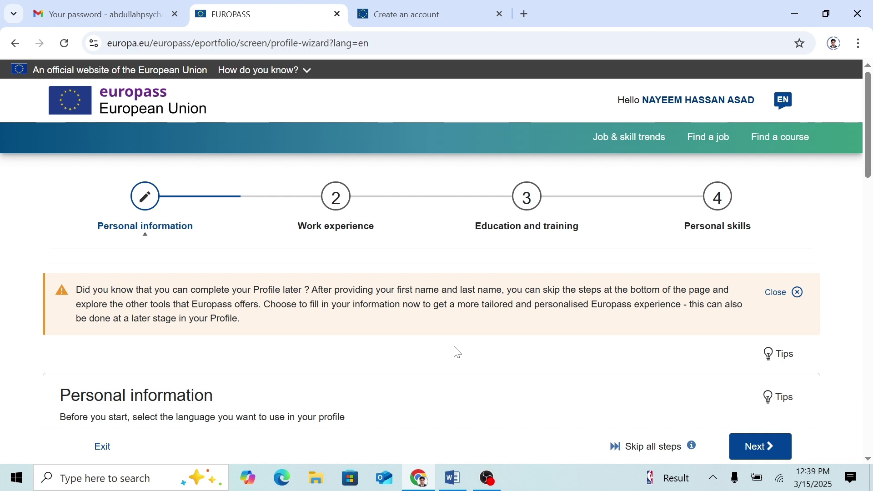
scroll(440, 341, "down", 3)
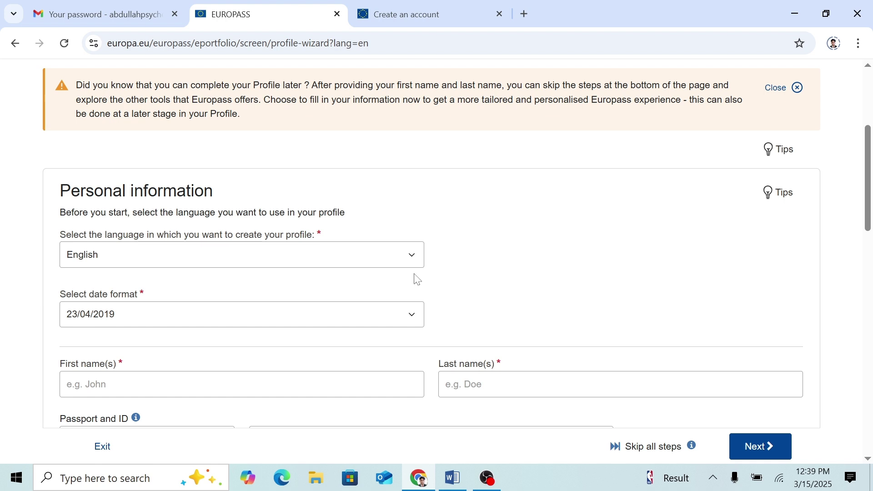
scroll(503, 300, "down", 2)
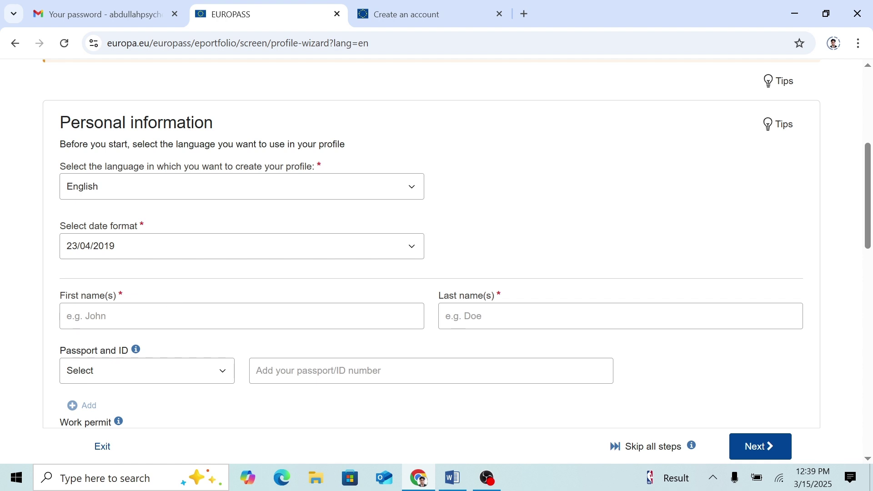
Step: Autofill the first and last name from saved details and advance to Work experience
left_click(173, 316)
left_click(197, 348)
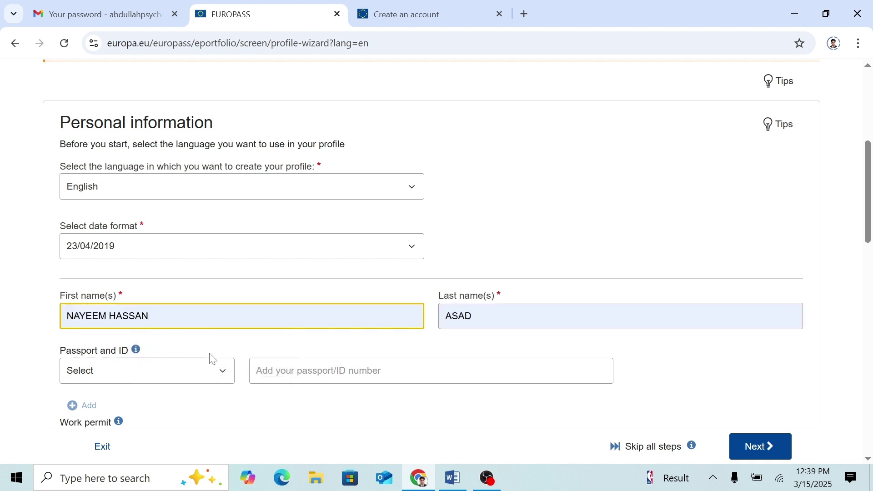
scroll(218, 318, "down", 3)
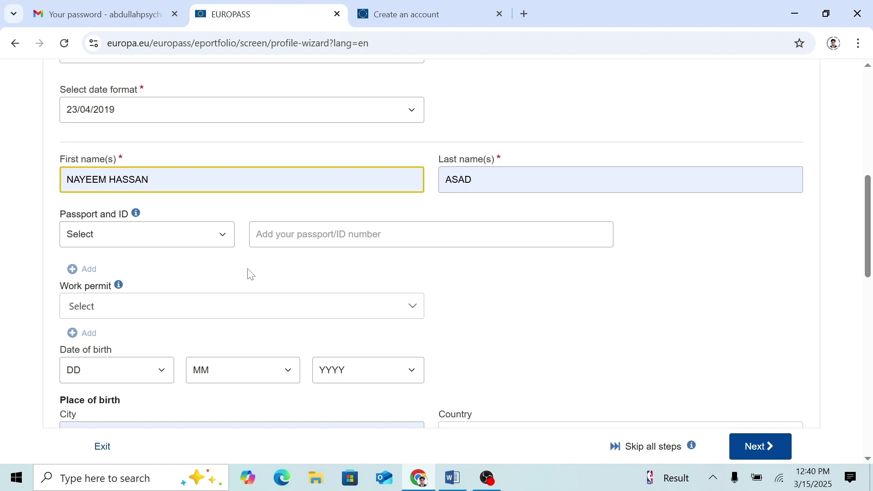
scroll(249, 273, "down", 2)
scroll(256, 223, "down", 2)
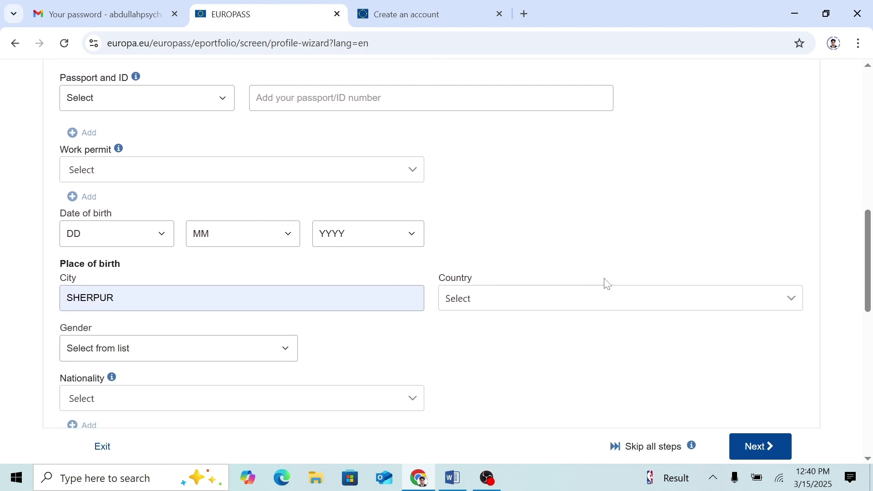
scroll(302, 287, "down", 3)
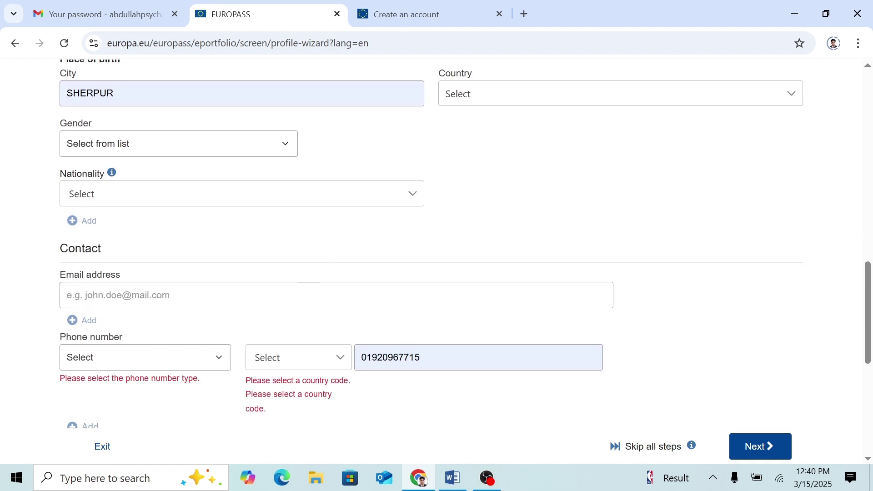
scroll(364, 329, "down", 4)
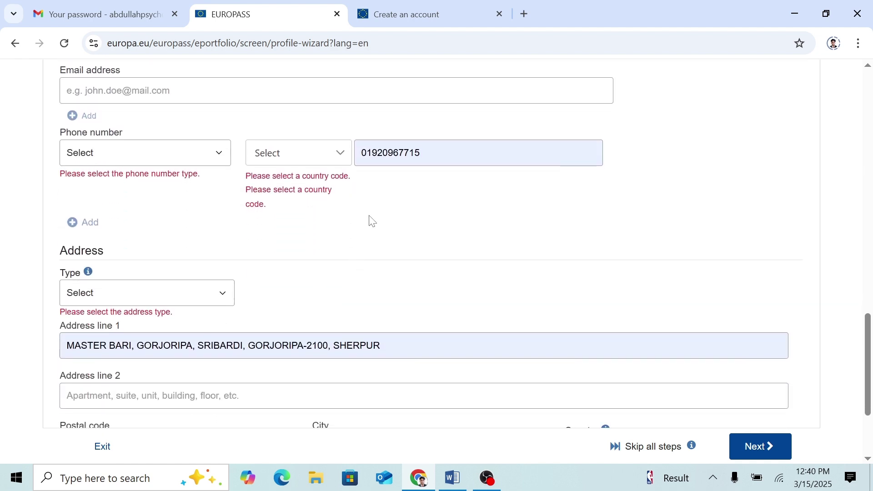
key("Return")
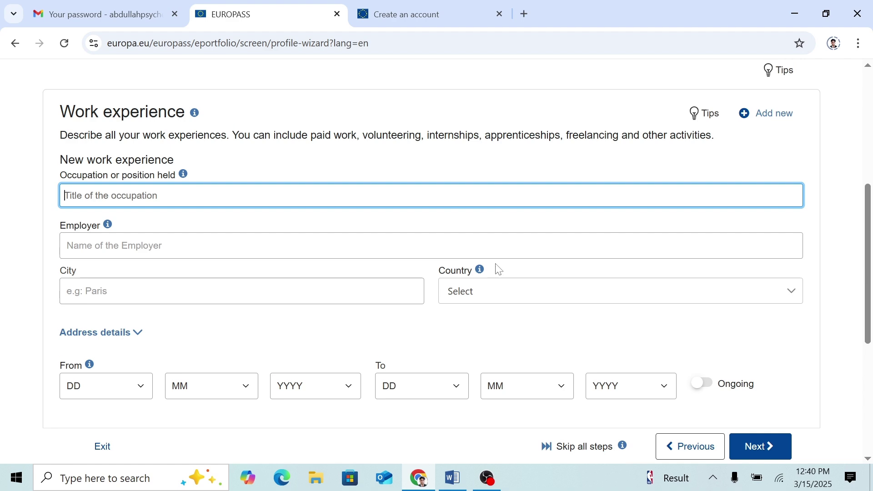
Step: Skip Work experience and Education and training, then create the profile at Personal skills
scroll(668, 302, "down", 5)
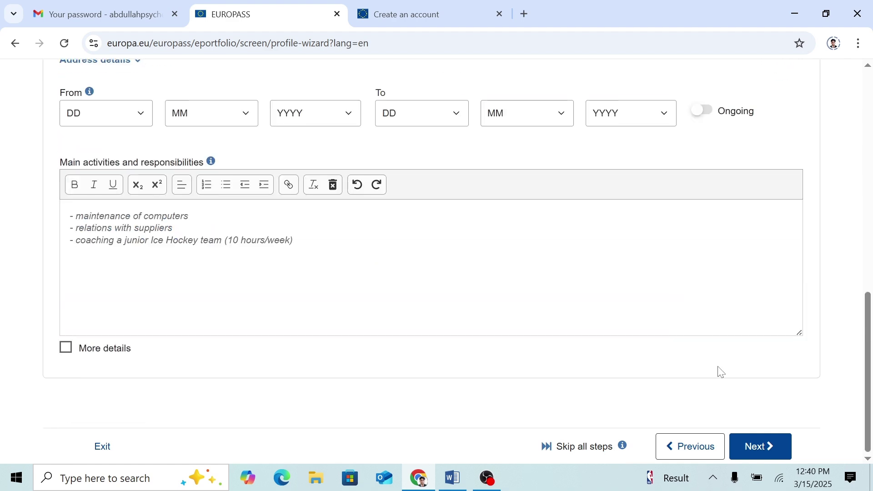
left_click(760, 447)
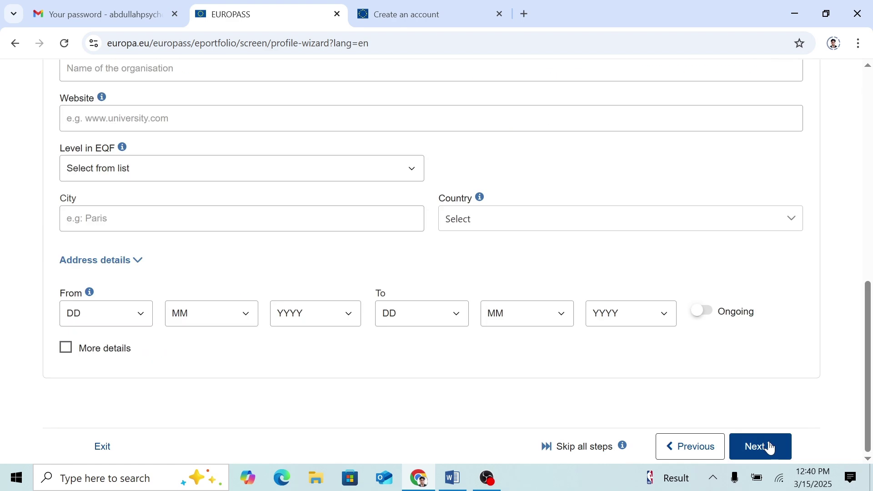
left_click(769, 447)
left_click(755, 454)
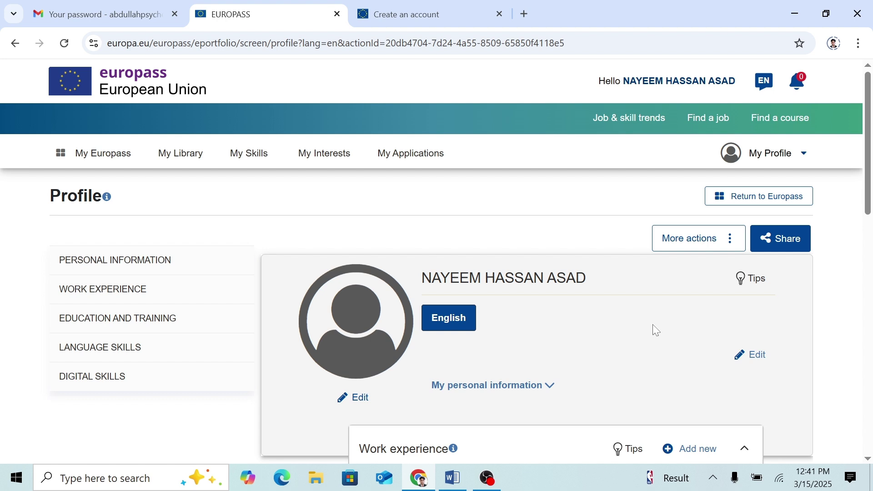
scroll(613, 295, "down", 1)
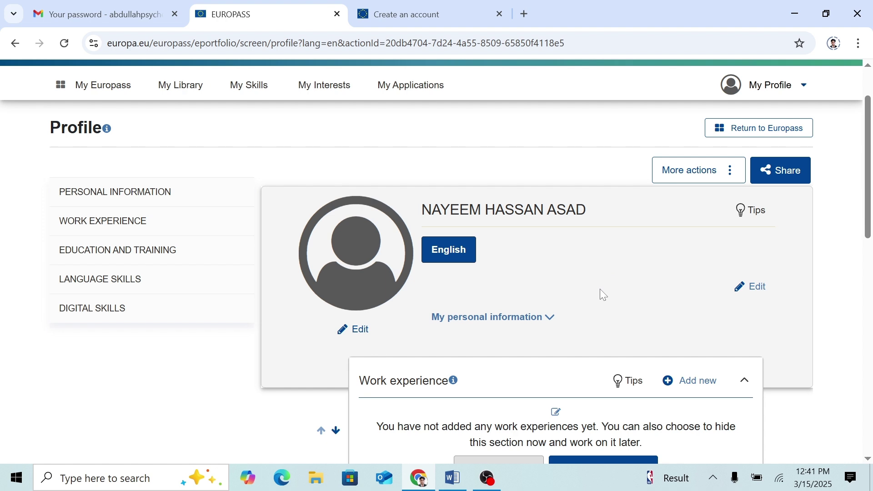
Step: Choose a new profile picture from the New Volume (E:) drive
scroll(499, 282, "down", 1)
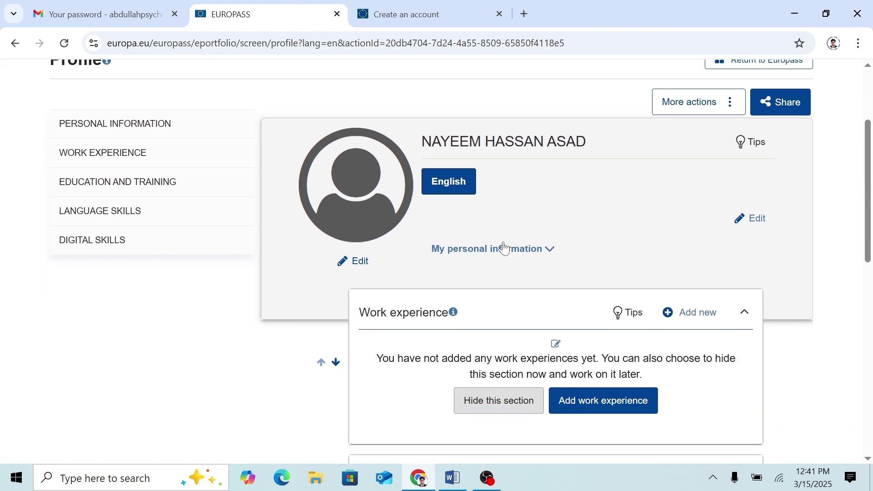
left_click(359, 262)
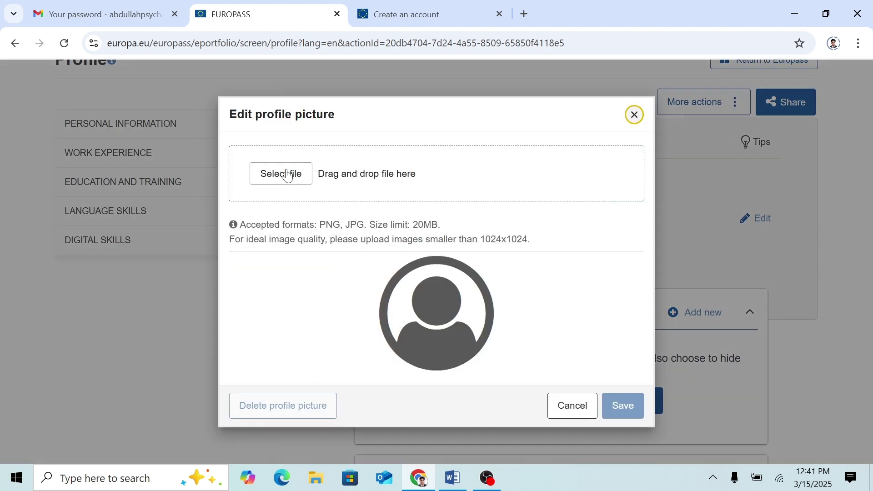
left_click(284, 174)
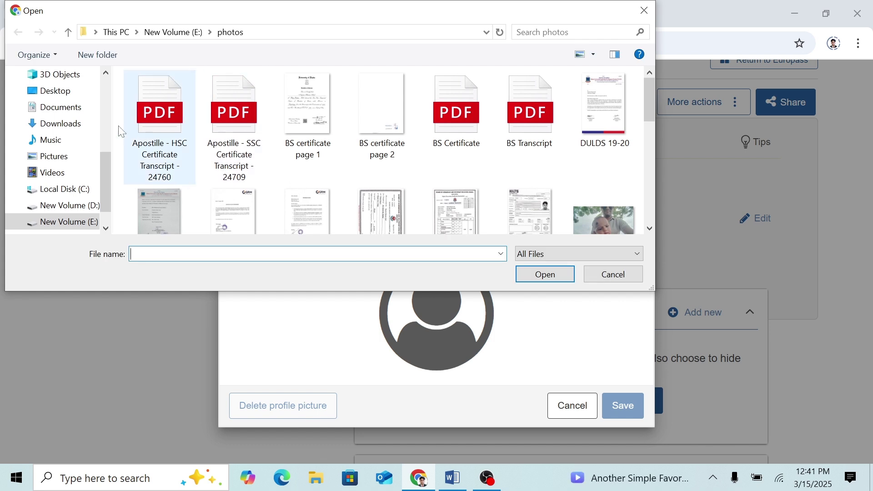
scroll(59, 176, "down", 1)
left_click(77, 189)
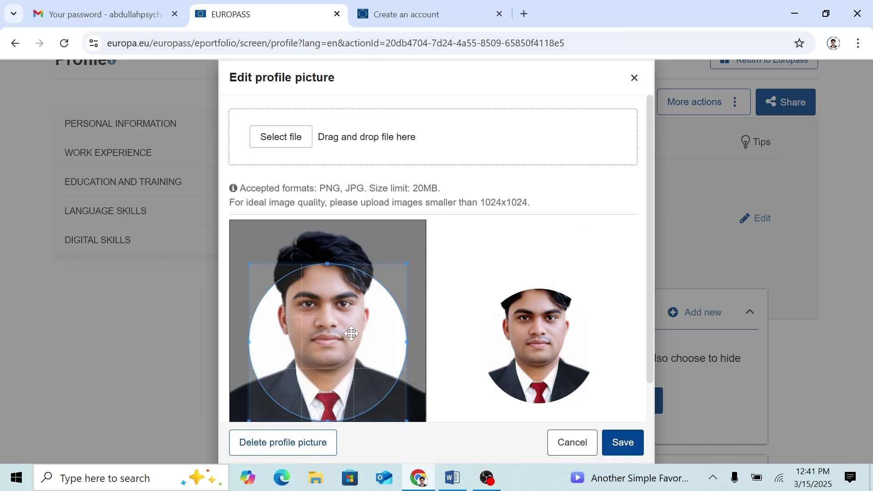
Step: Enlarge the crop circle to cover head, shoulders and tie, and save the picture
scroll(345, 318, "up", 1)
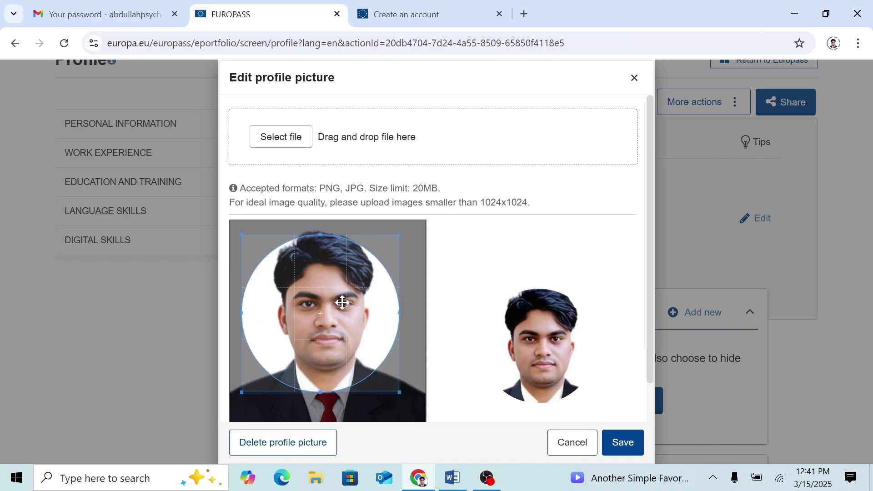
left_click_drag(400, 391, 414, 415)
left_click_drag(345, 371, 332, 377)
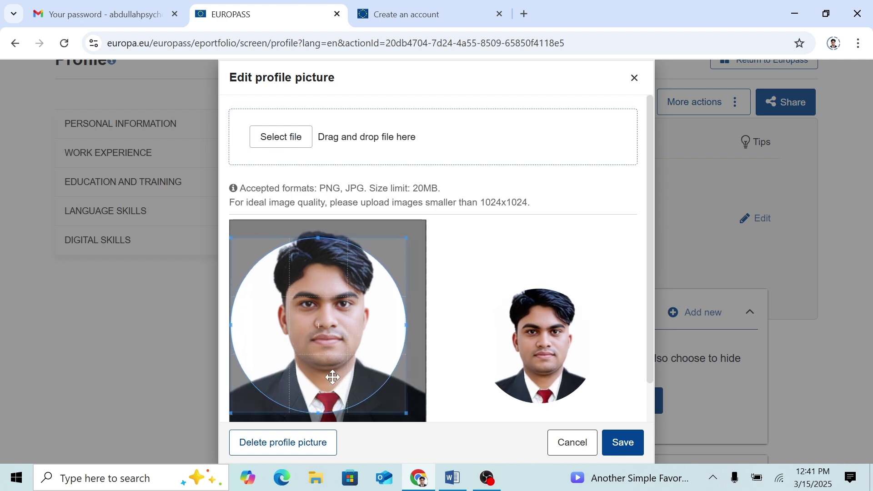
left_click(622, 442)
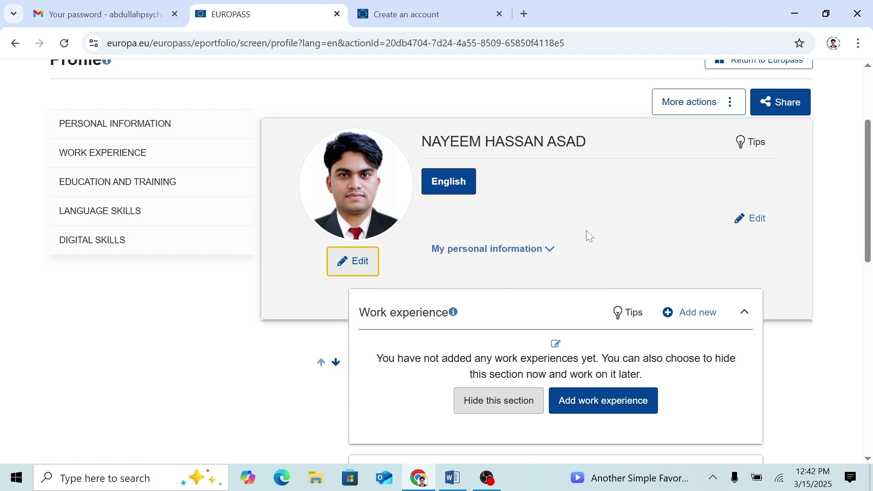
Step: Edit personal information and paste the Word CV's first psychology paragraph into About me
left_click(755, 222)
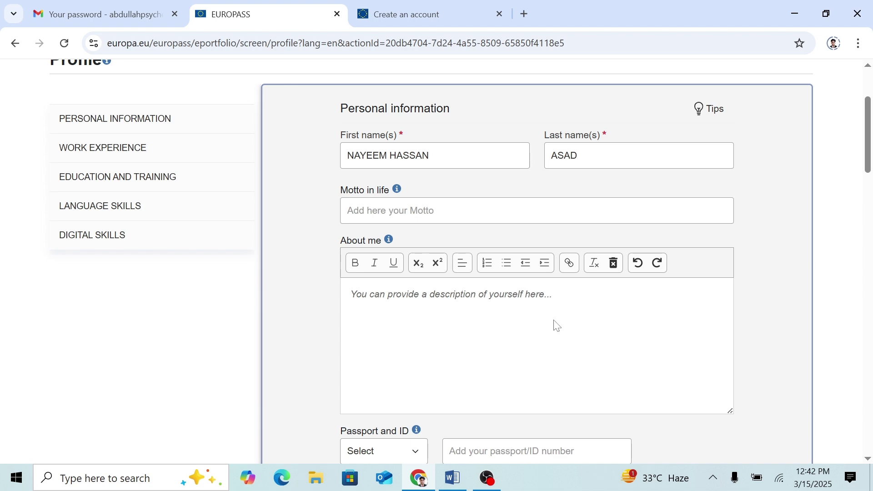
left_click(452, 478)
left_click_drag(573, 235, 209, 193)
key("ctrl+c")
key("alt+Tab")
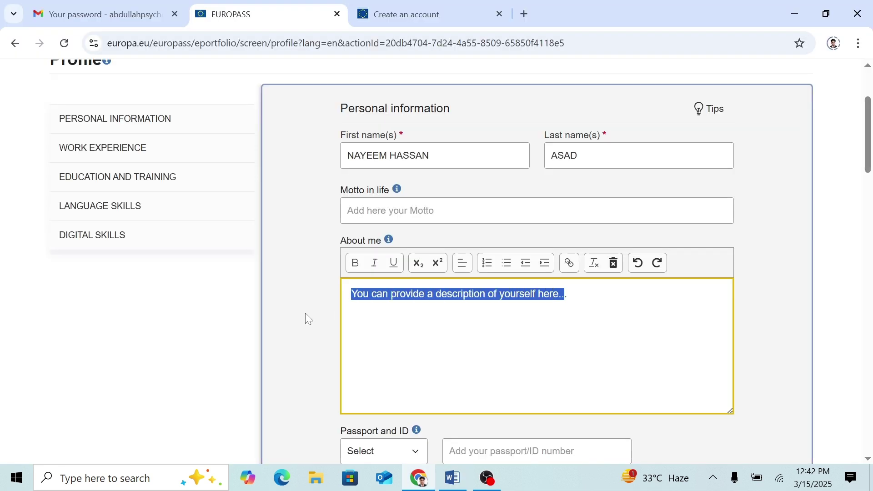
key("ctrl+v")
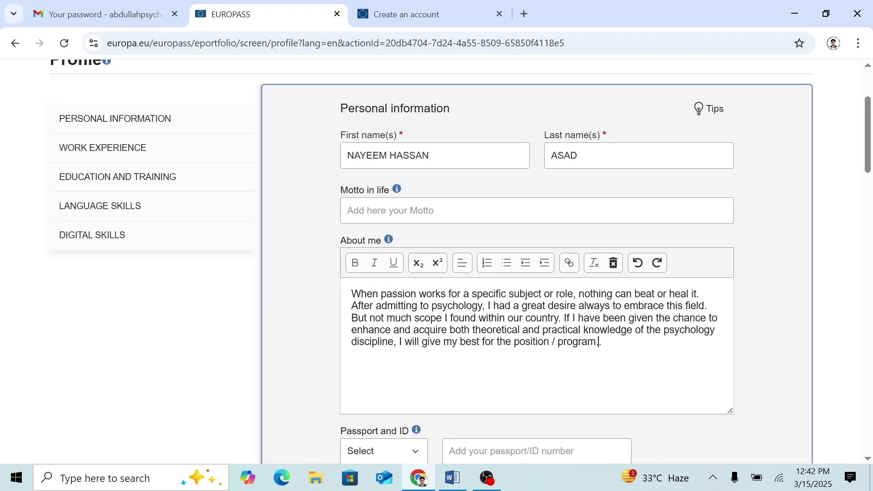
key("Right")
scroll(501, 309, "down", 3)
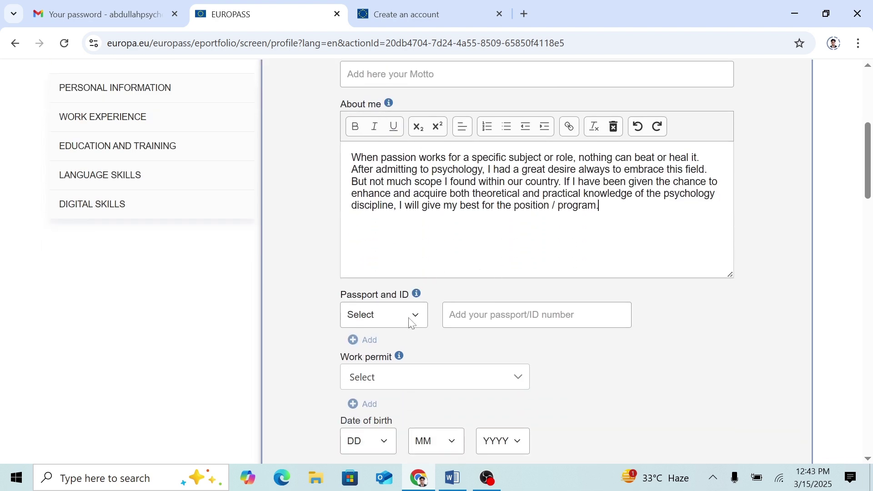
Step: Choose Bangladesh as the work permit country
scroll(413, 323, "down", 2)
scroll(417, 327, "down", 1)
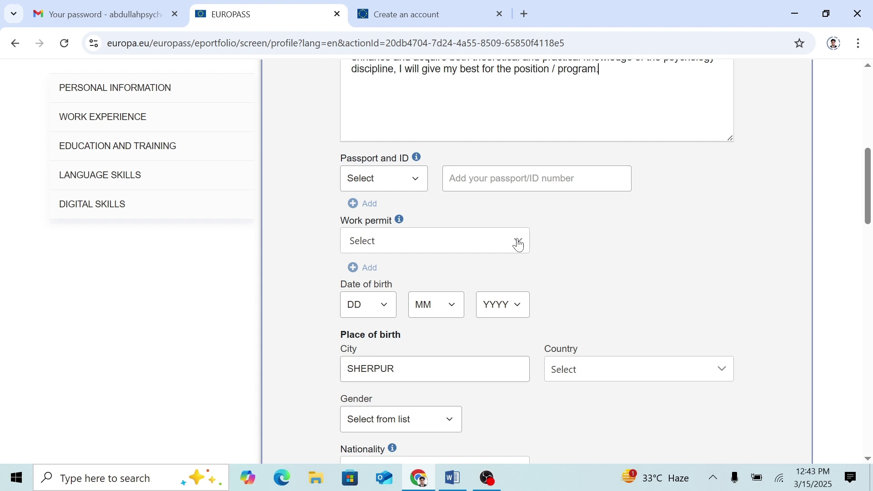
left_click(519, 244)
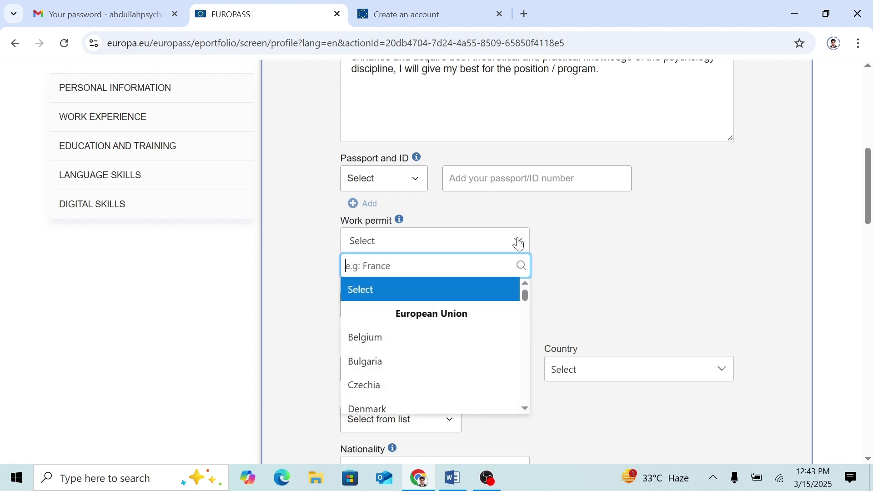
type("ban")
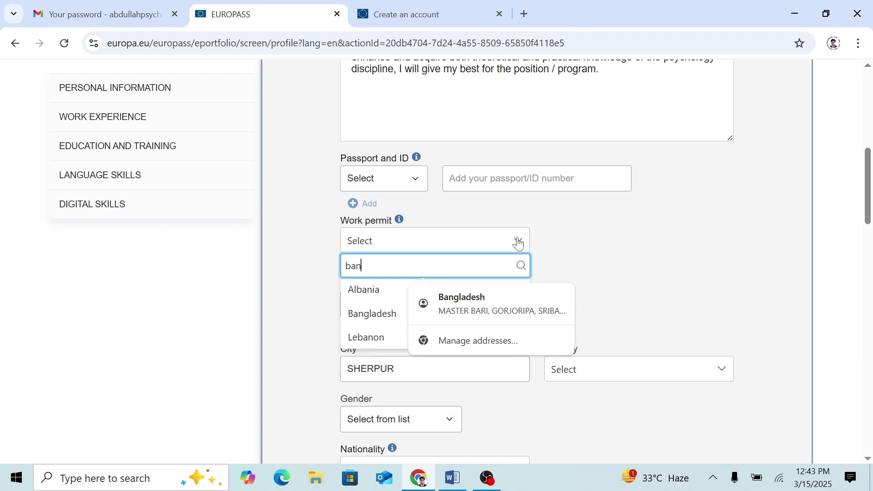
left_click(461, 300)
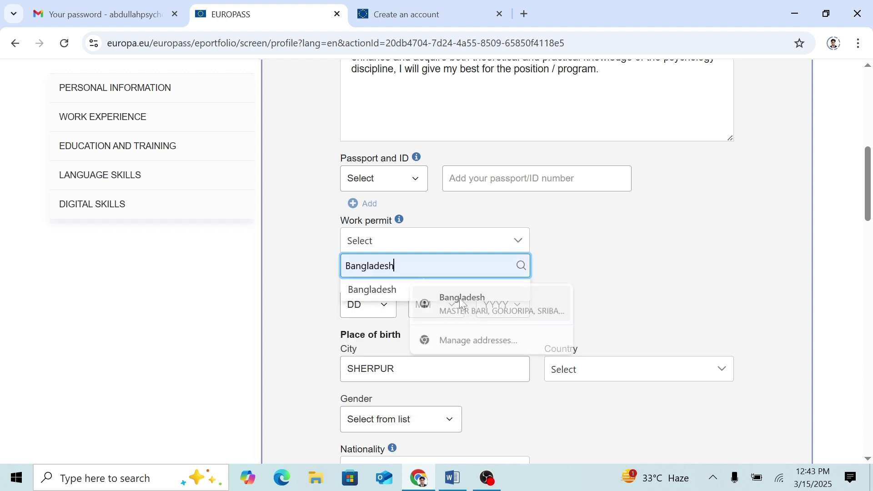
Step: Set date of birth 1/1/2000, birth country Bangladesh and gender Male
left_click(386, 310)
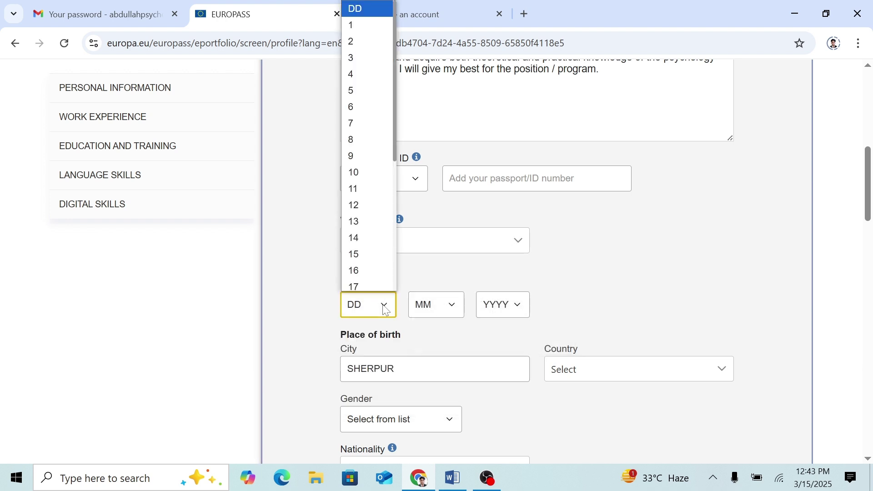
left_click(367, 50)
scroll(623, 236, "down", 3)
left_click(625, 236)
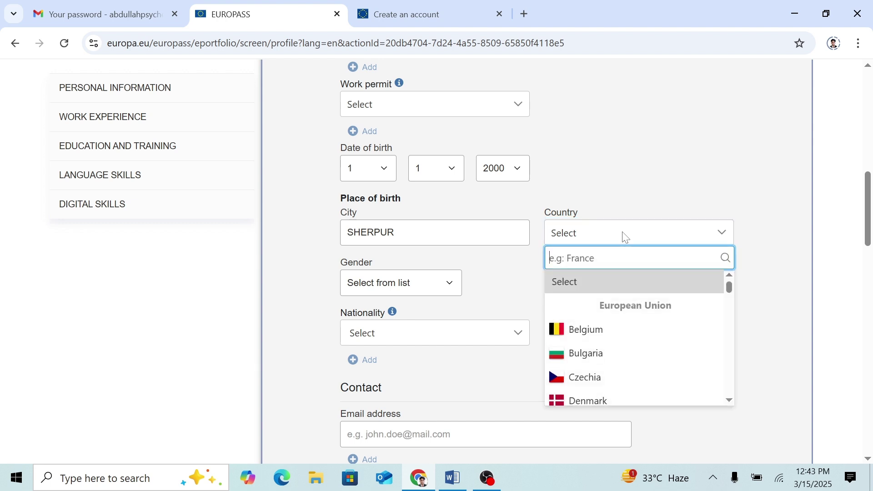
type("Bangladesh")
key("Return")
left_click(426, 281)
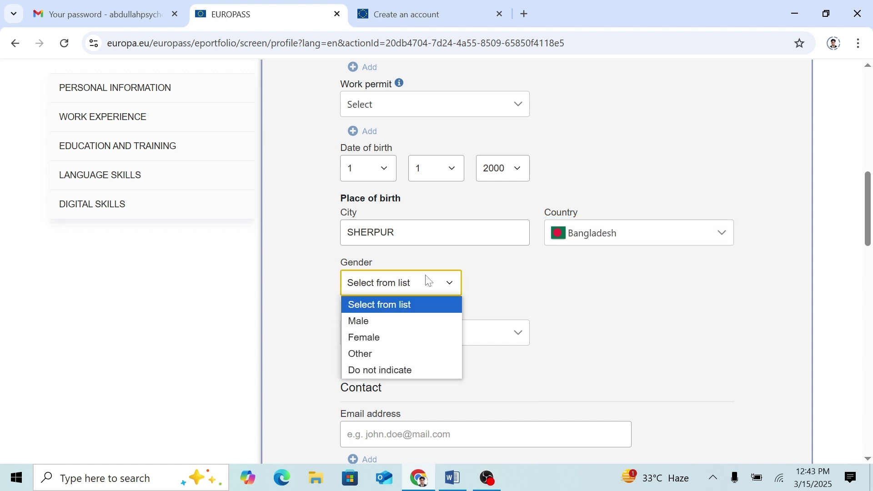
left_click(382, 322)
Step: Set the nationality to Bangladeshi and move into the email address field
scroll(512, 292, "down", 2)
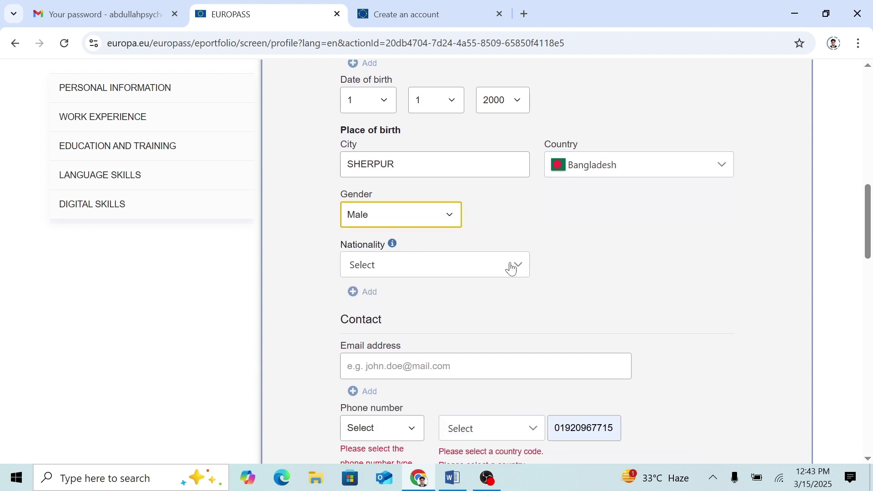
left_click(513, 268)
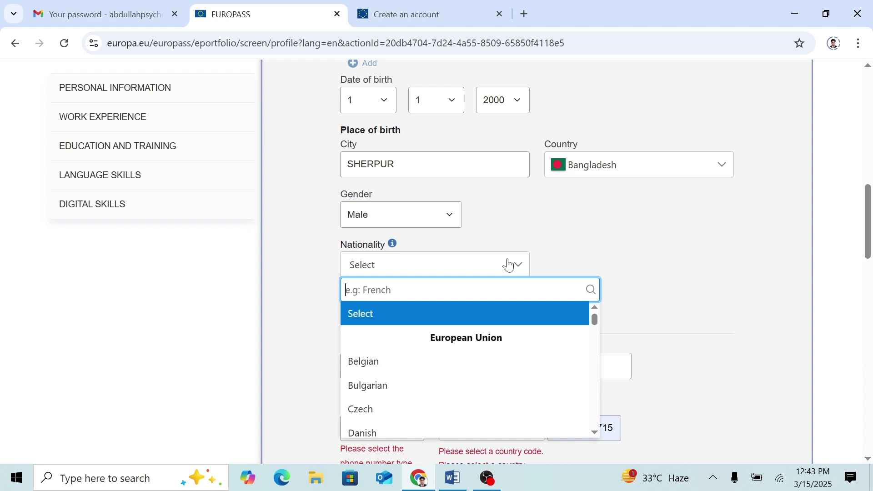
type("bang")
key("Return")
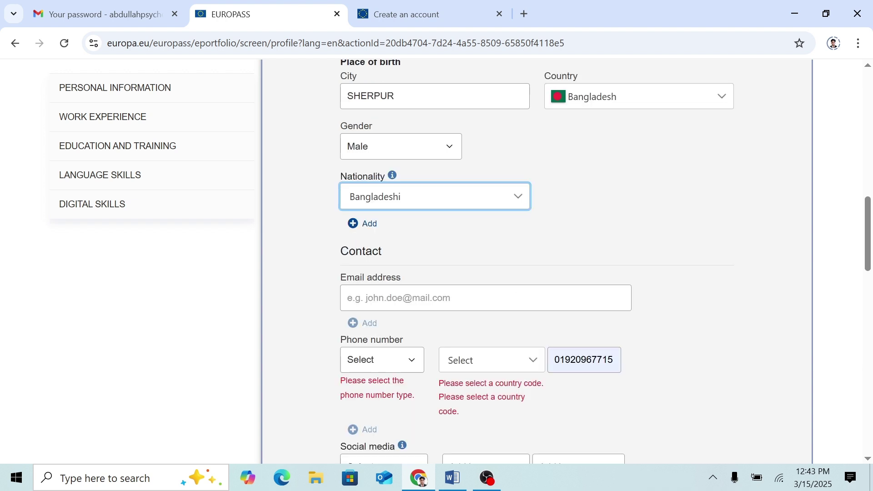
left_click(462, 298)
left_click(461, 243)
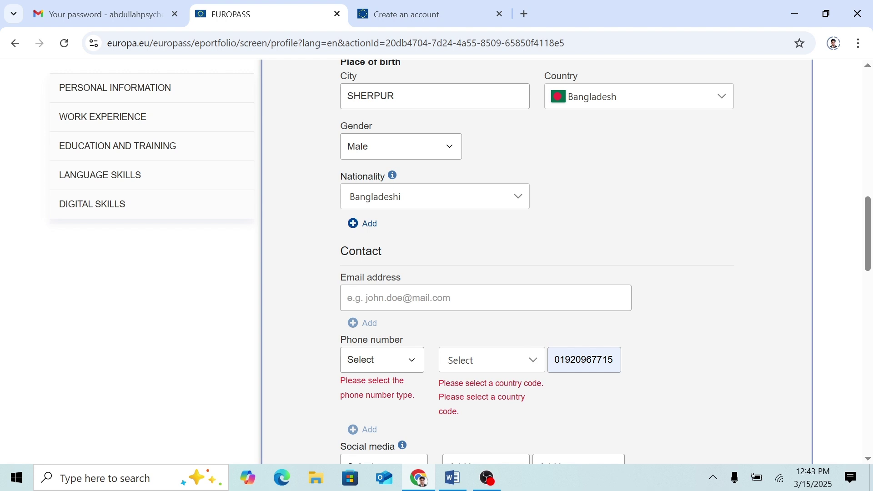
left_click(462, 298)
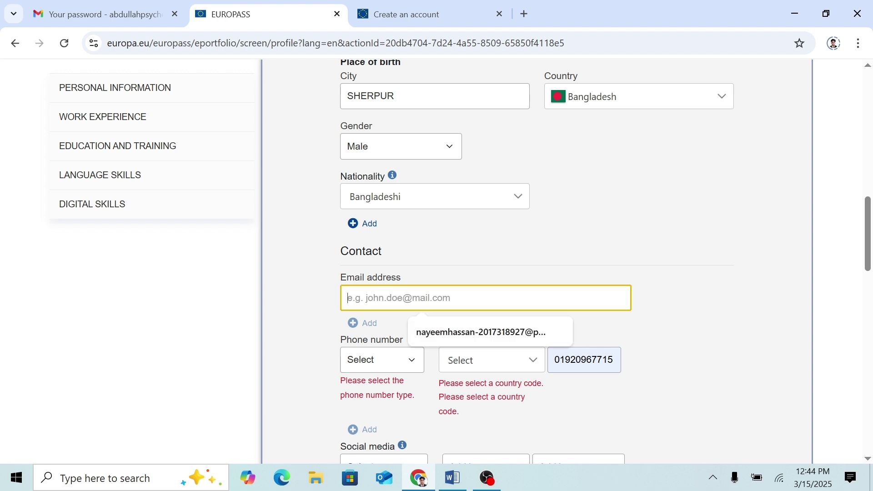
Step: Autofill the saved email and make the phone a Work number with code Bangladesh +880
left_click(446, 328)
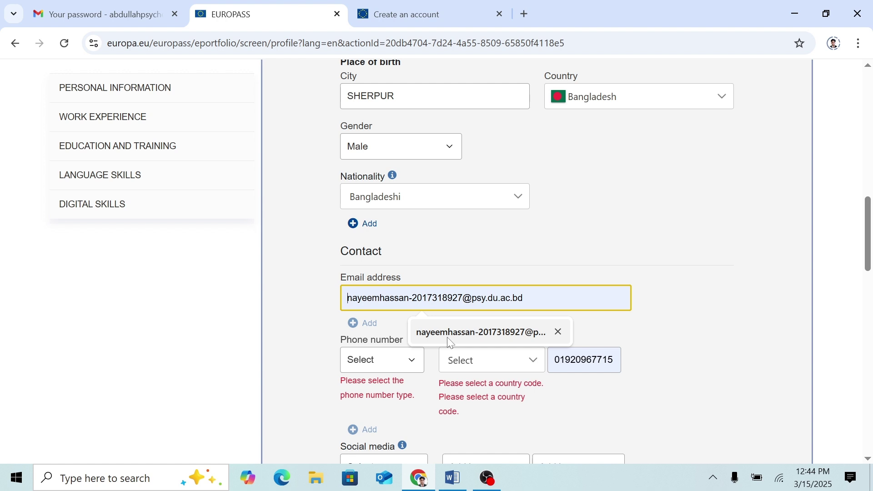
scroll(450, 344, "down", 1)
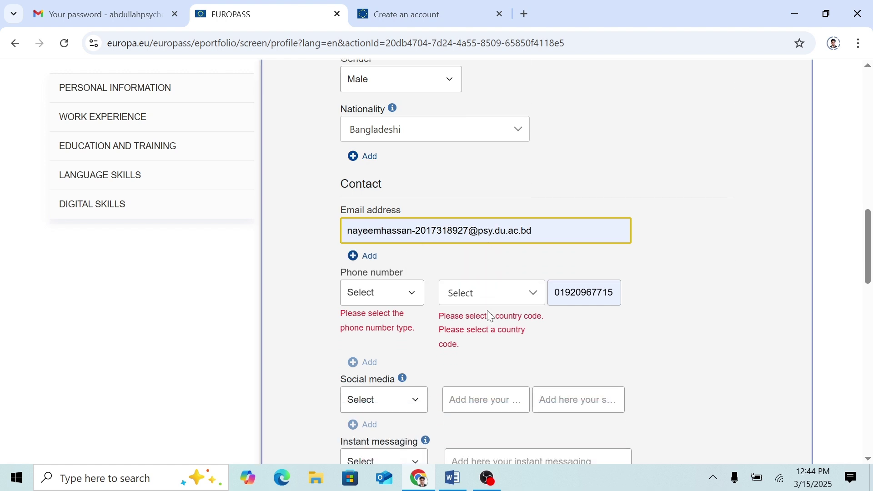
left_click(412, 294)
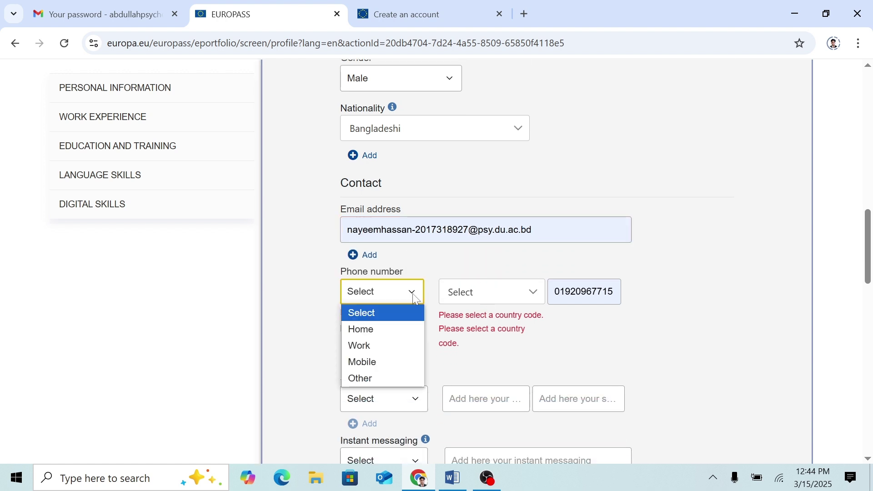
left_click(380, 343)
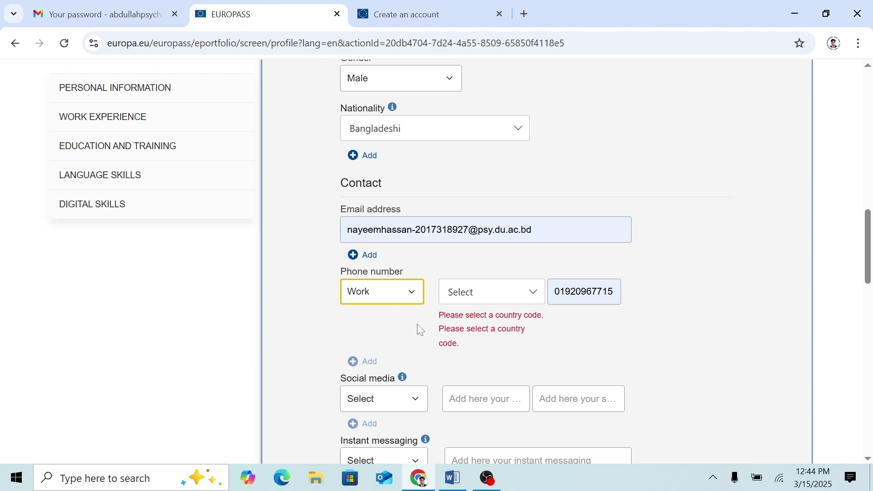
left_click(511, 296)
type("ban")
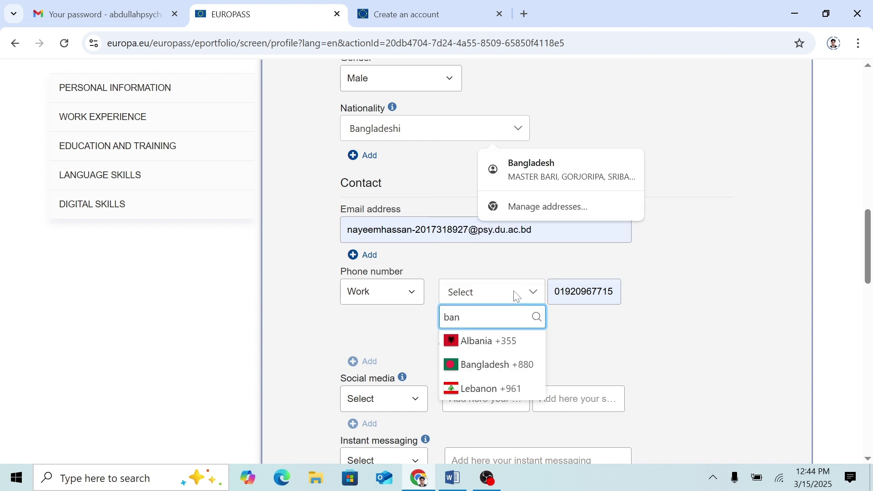
key("Down")
key("Return")
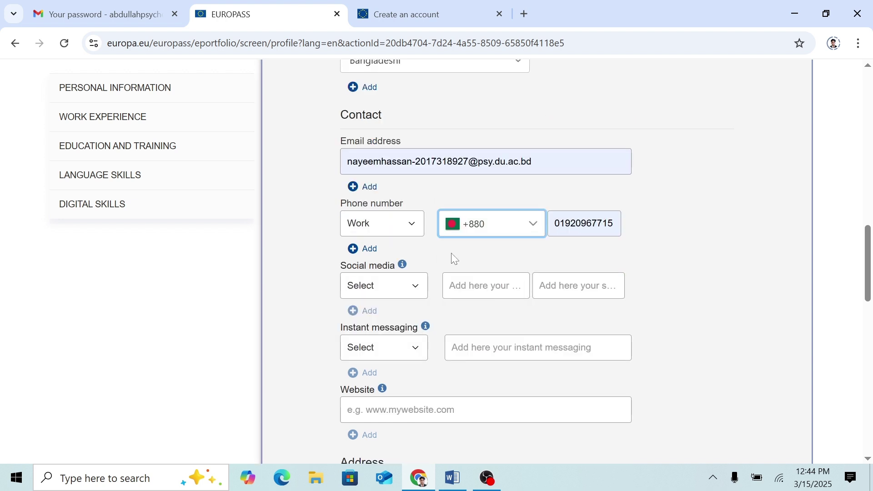
Step: Add a LinkedIn social media entry, then remove it so none remains
left_click(415, 292)
left_click(381, 369)
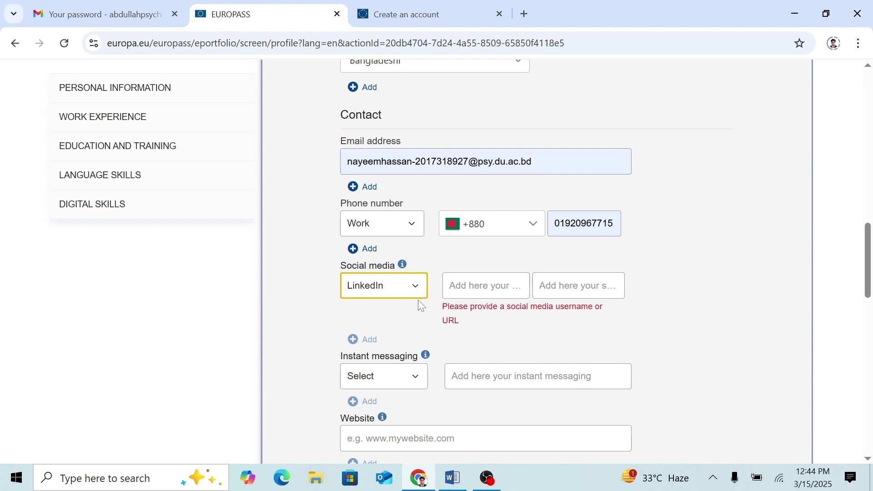
key("Tab")
key("ctrl+v")
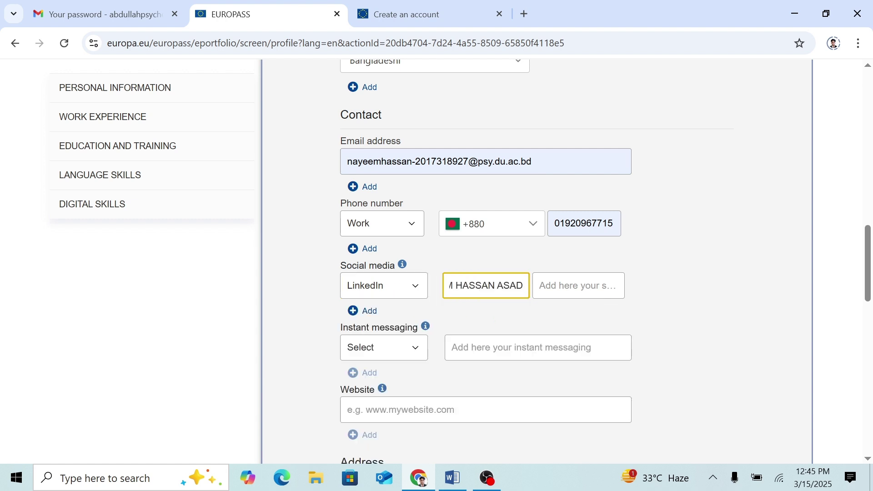
left_click(579, 285)
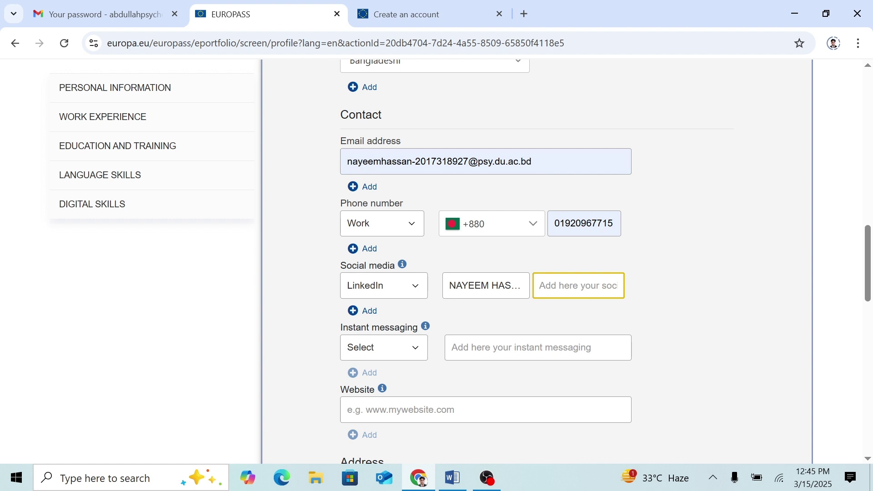
left_click(547, 316)
left_click(371, 312)
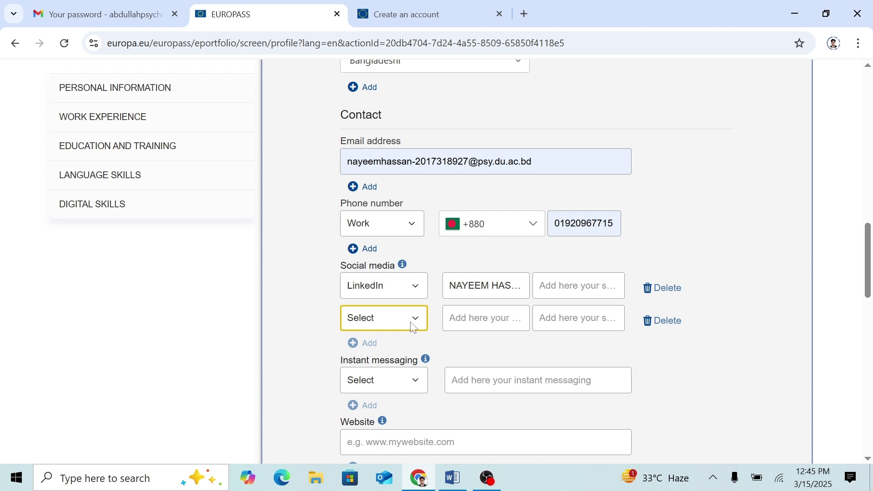
left_click(661, 288)
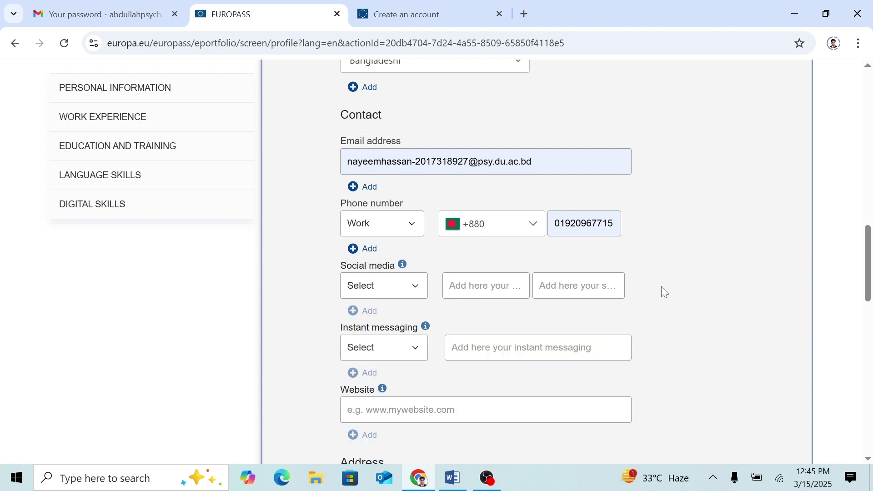
scroll(411, 296, "down", 3)
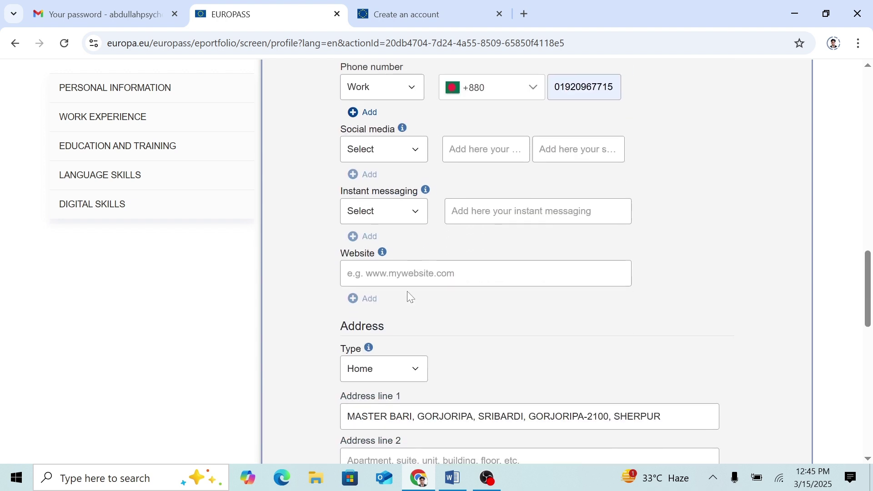
Step: Choose WhatsApp Messenger as the instant messaging service and select the phone number
left_click(414, 214)
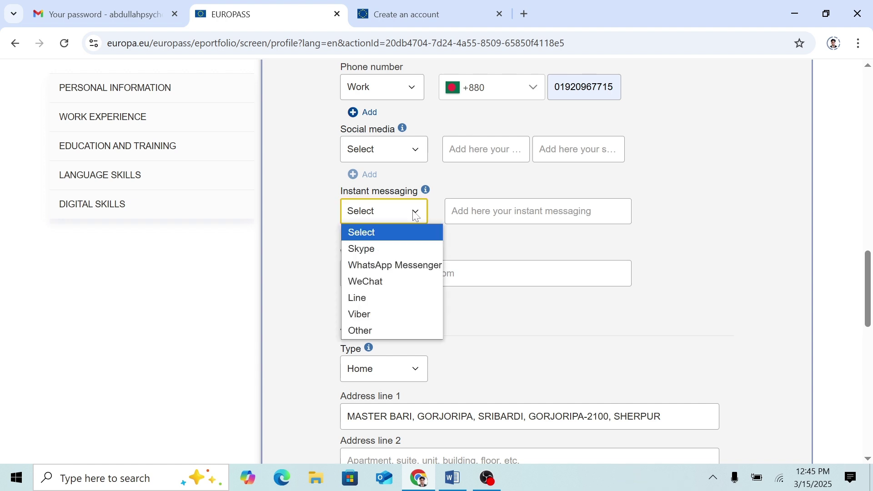
left_click(404, 260)
key("Tab")
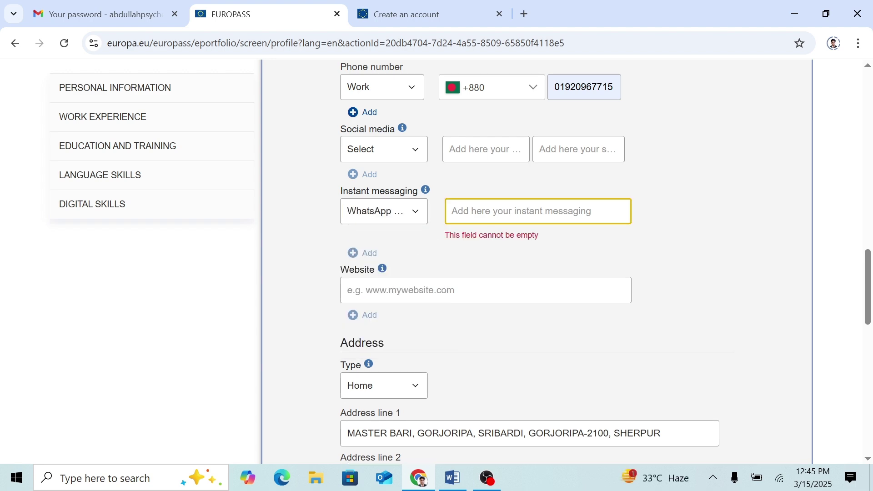
double_click(583, 87)
scroll(653, 61, "up", 6)
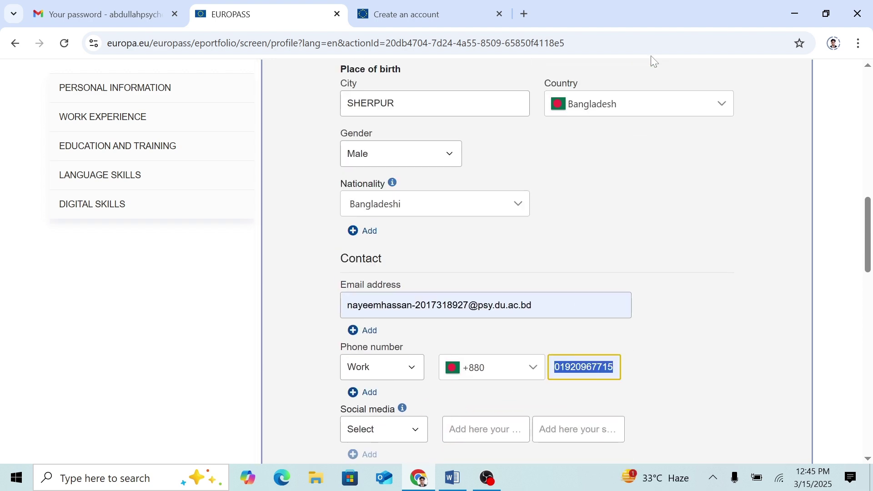
scroll(653, 61, "up", 3)
scroll(656, 353, "down", 9)
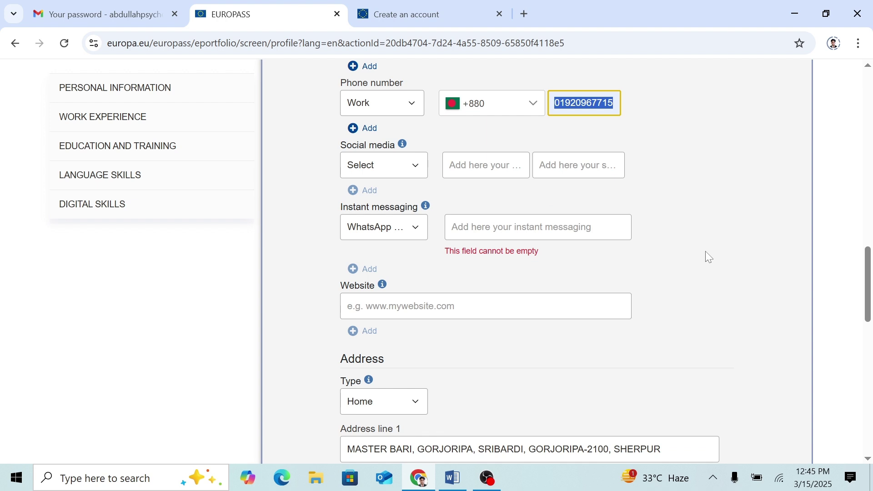
scroll(571, 292, "down", 5)
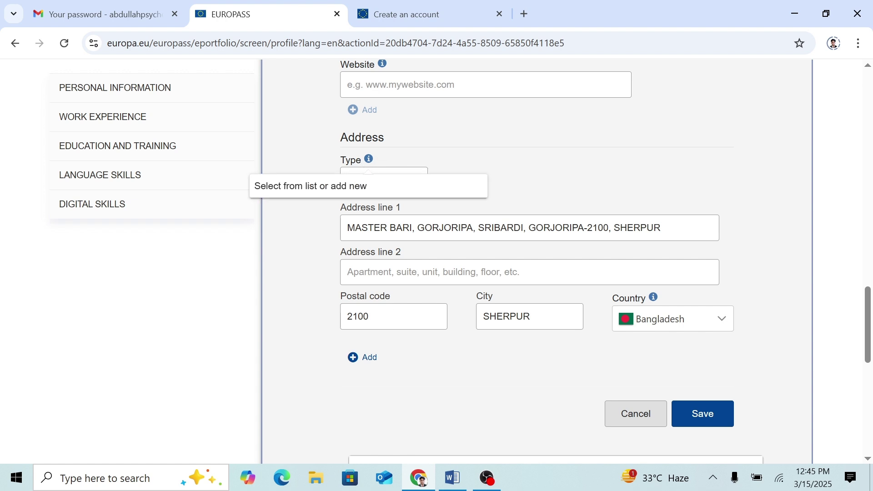
Step: Add a second address of type Work and save the personal information
left_click(361, 357)
scroll(452, 276, "down", 5)
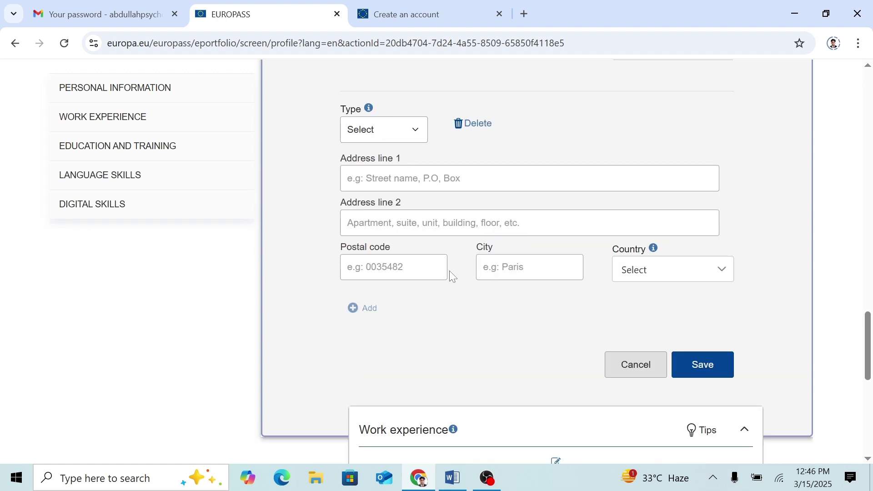
left_click(397, 133)
left_click(377, 176)
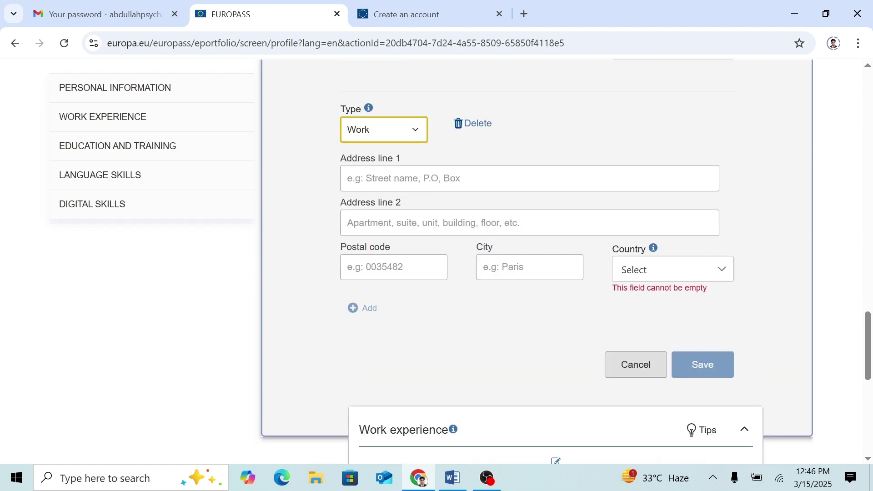
left_click(377, 178)
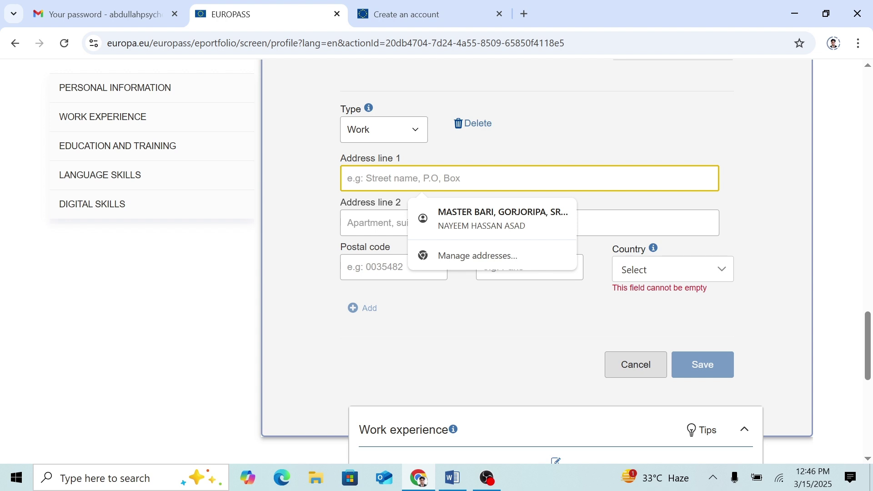
left_click(635, 364)
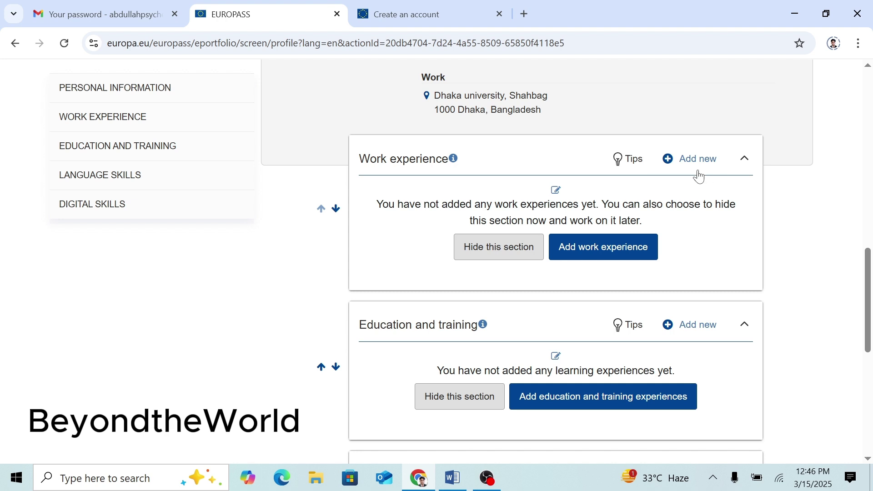
Step: Start a work experience entry: Program Coordinator at Airam, city Dhaka
left_click(614, 256)
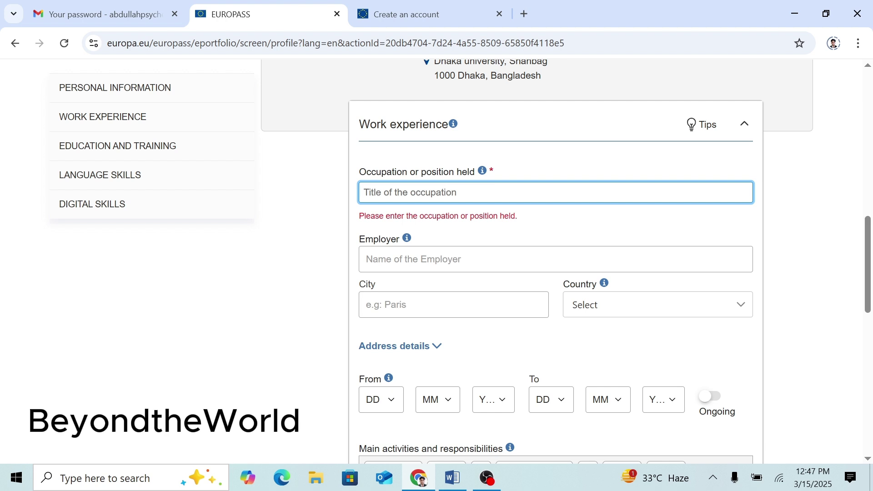
type("Prog")
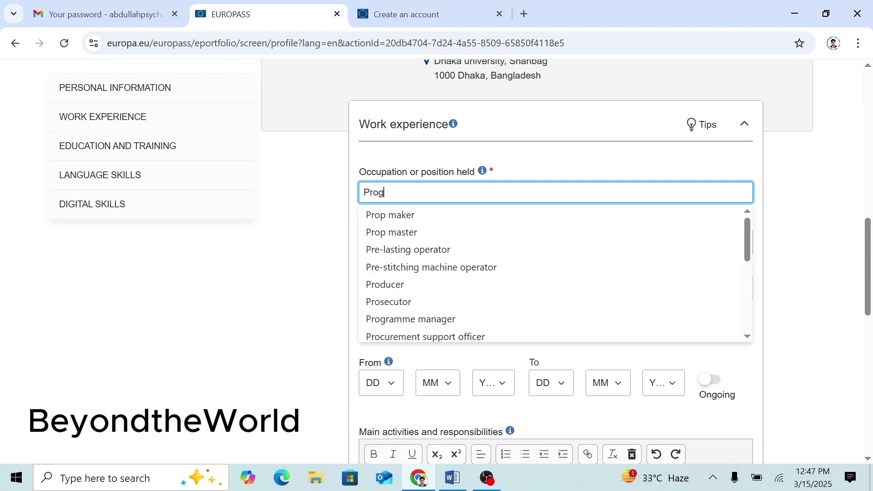
type("ram Coordinator")
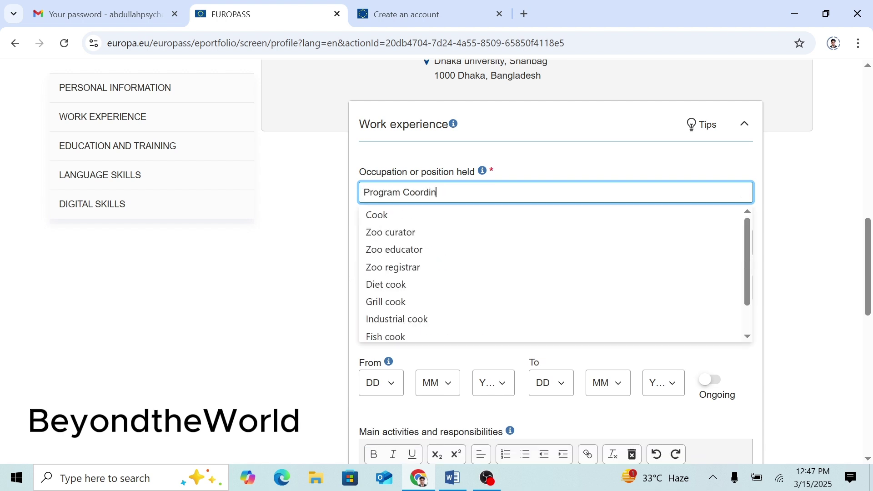
key("Tab")
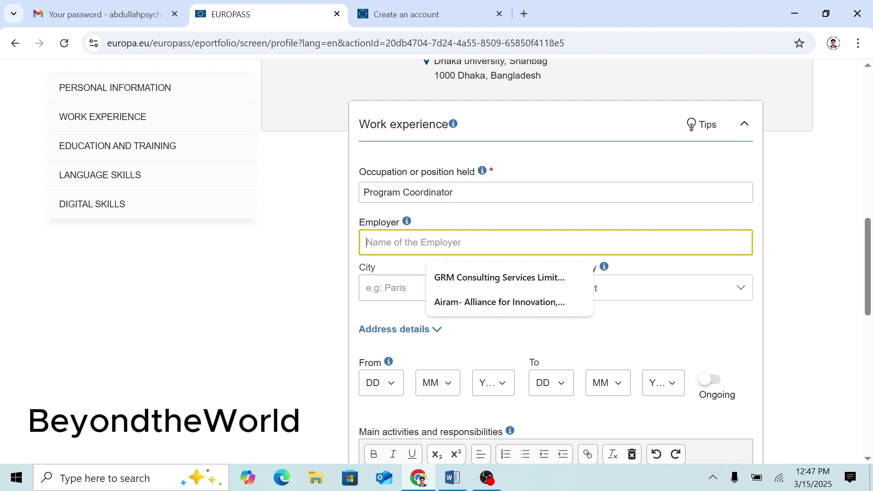
key("Down")
key("Down")
key("Return")
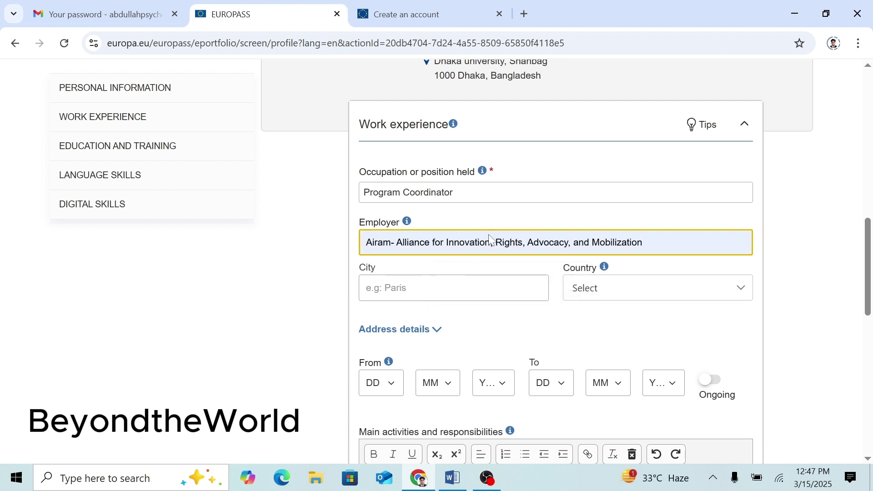
key("Tab")
type("d")
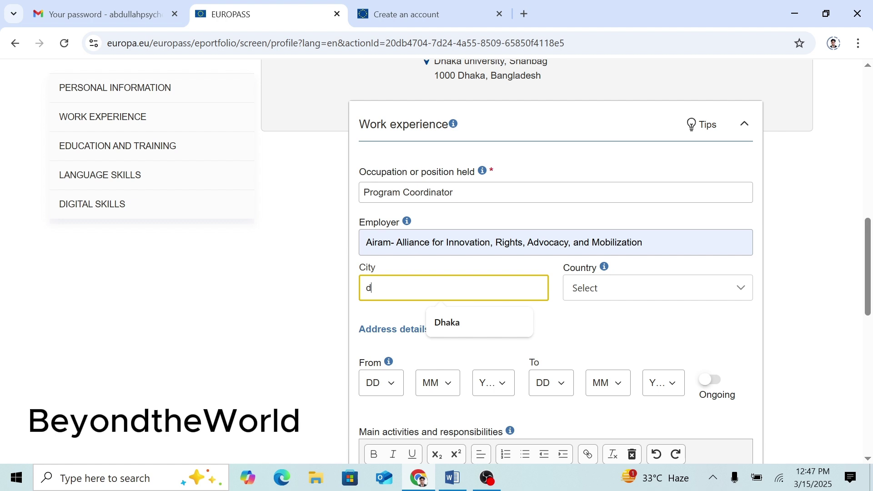
left_click(473, 313)
Step: Set the country to Bangladesh, start date 10/2, and mark the job Ongoing
left_click(586, 293)
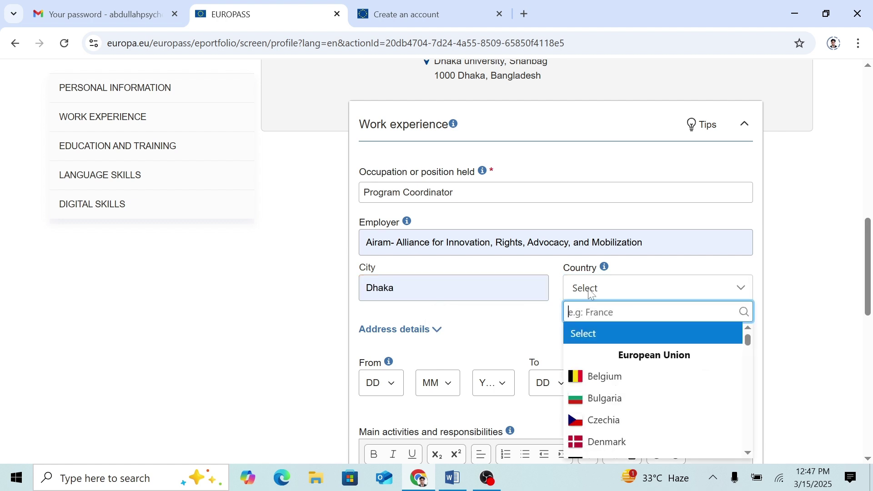
type("ban")
left_click(604, 355)
scroll(425, 230, "down", 3)
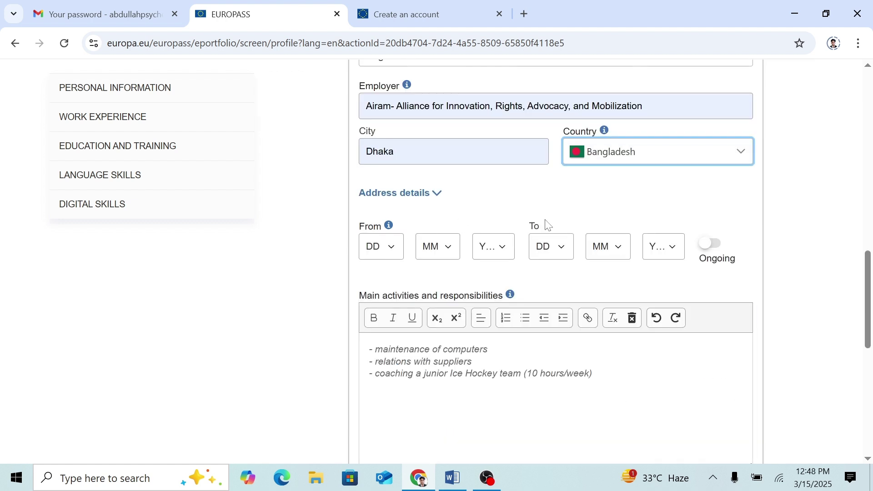
left_click(395, 251)
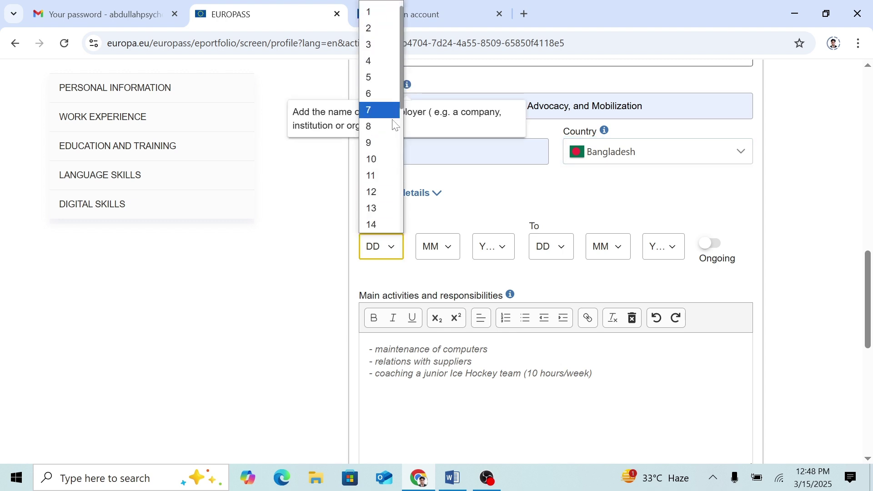
key("Escape")
key("1")
key("0")
key("Tab")
key("2")
key("Tab")
key("2")
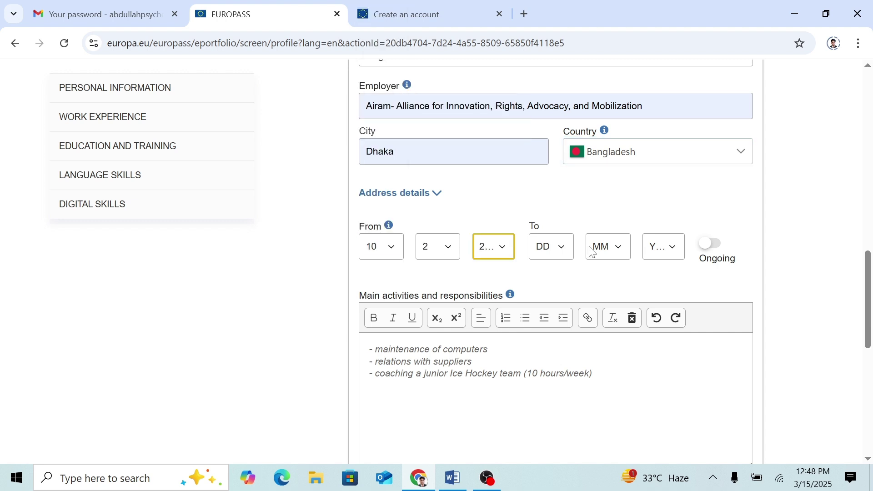
left_click(718, 250)
scroll(620, 365, "down", 1)
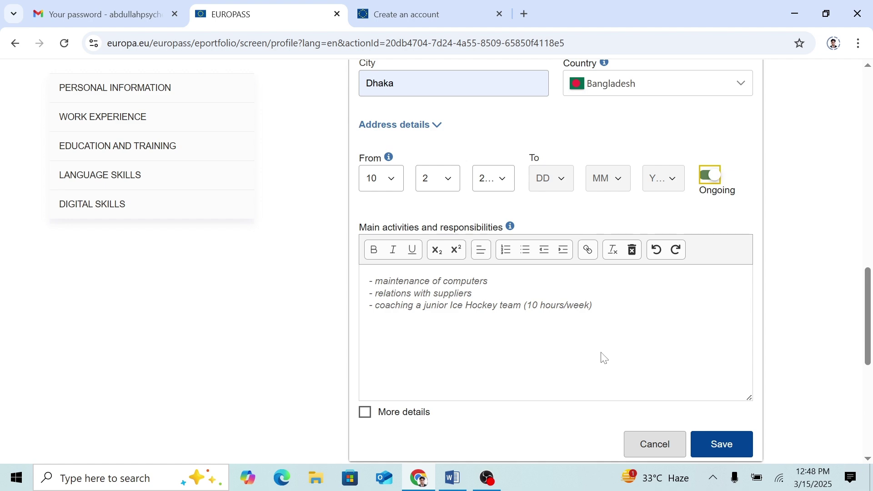
Step: Copy the duty bullets from the Word CV document
left_click(461, 475)
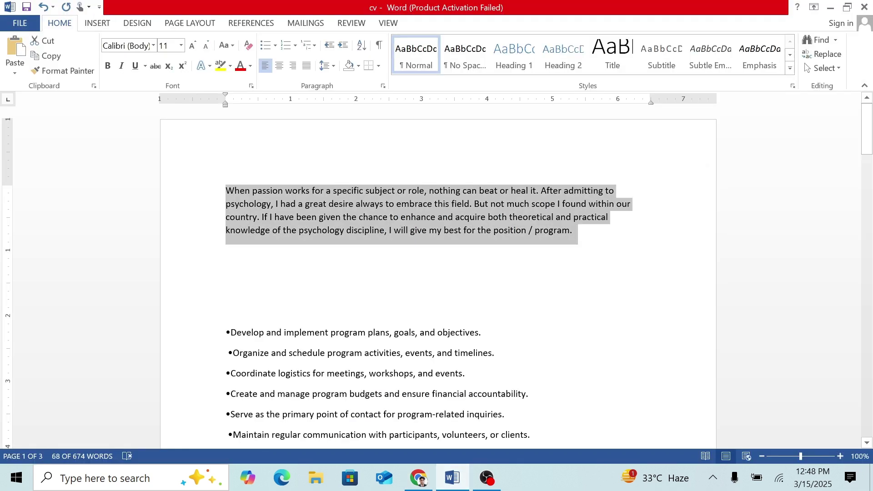
left_click(481, 333)
scroll(436, 273, "down", 3)
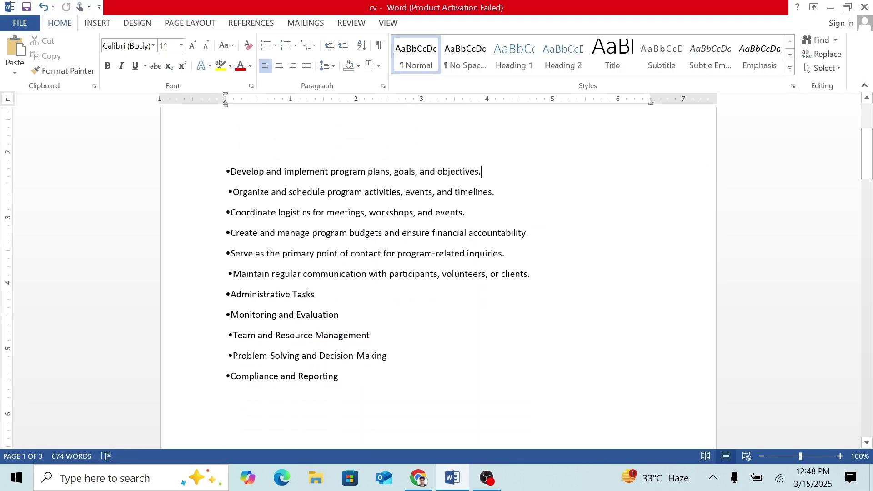
key("shift+Up")
key("shift+Up")
key("shift+Up")
key("shift+Up")
key("shift+Up")
key("shift+Up")
key("shift+Up")
key("shift+Up")
key("shift+Up")
key("shift+Up")
key("shift+Up")
key("shift+Up")
key("ctrl+c")
key("alt+Tab")
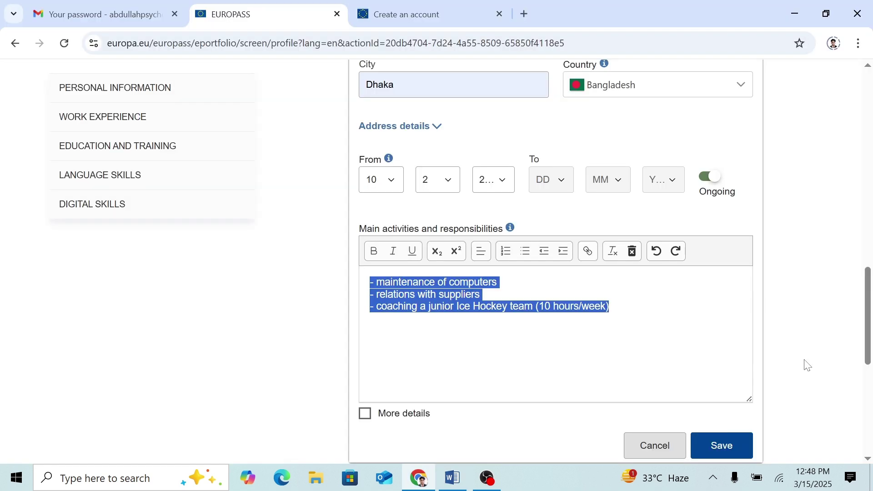
Step: Paste the duties into Main activities as a numbered list and save the entry
key("ctrl+v")
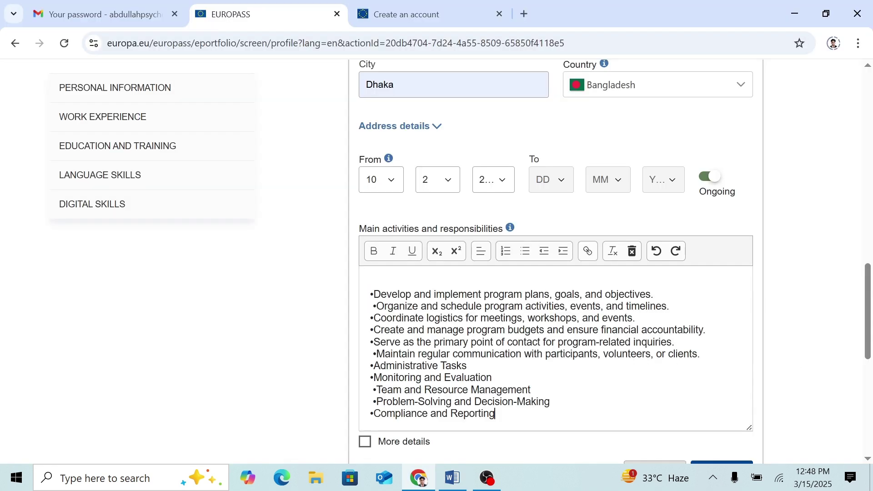
key("shift+Up")
key("shift+Up")
key("shift+Up")
key("shift+Up")
key("shift+Up")
key("shift+Up")
key("shift+Up")
key("shift+Up")
key("shift+Up")
key("shift+Up")
key("shift+Up")
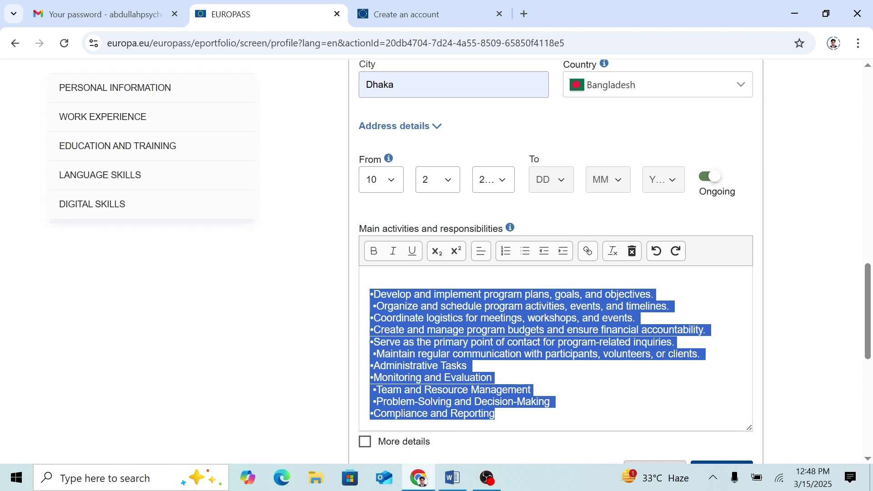
left_click(506, 252)
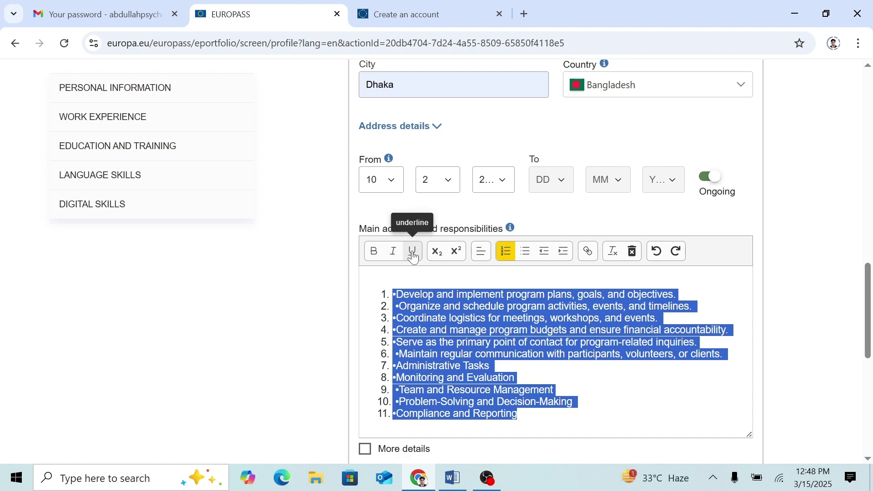
left_click(552, 390)
scroll(592, 356, "down", 4)
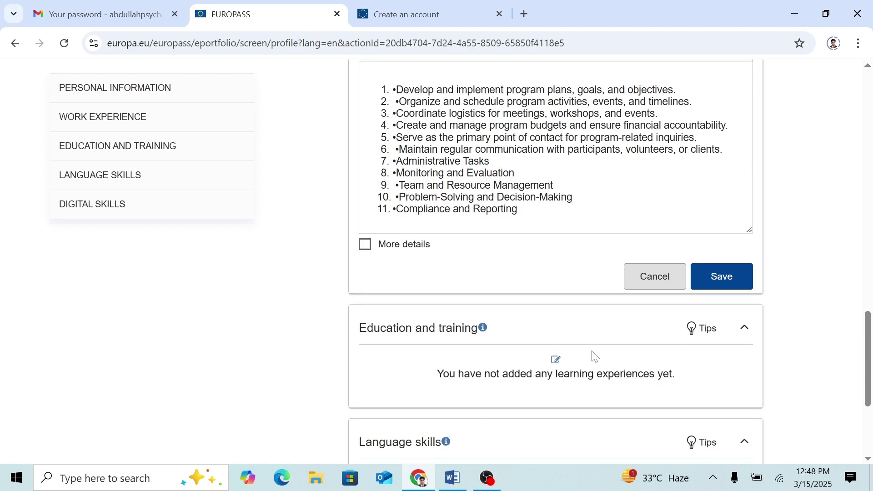
left_click(720, 275)
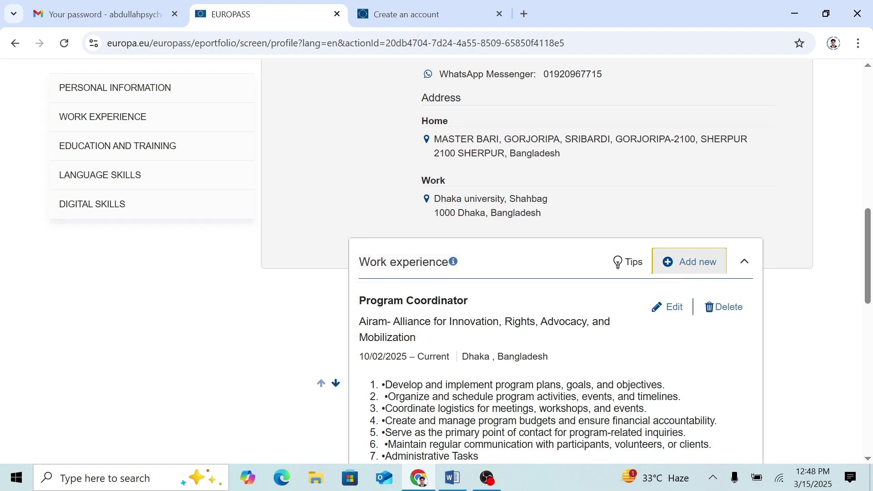
Step: Add a Research Assistant entry with employer GRM Consulting Services Limited
left_click(683, 263)
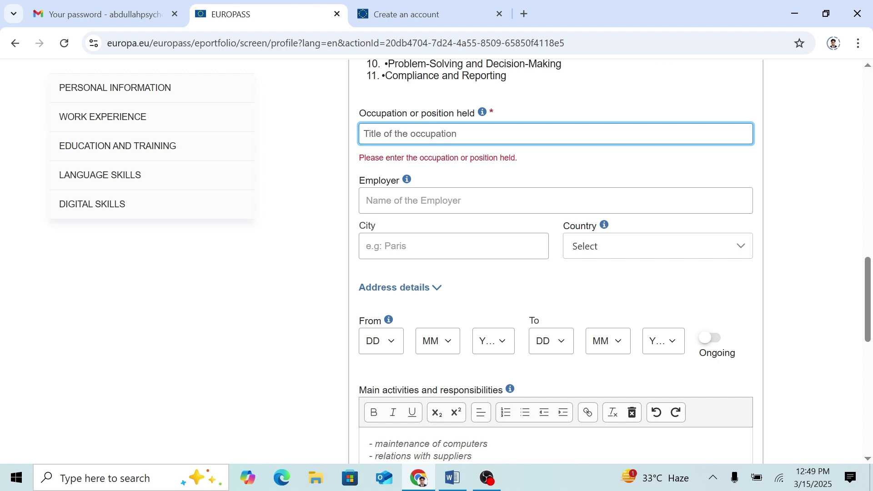
type("R")
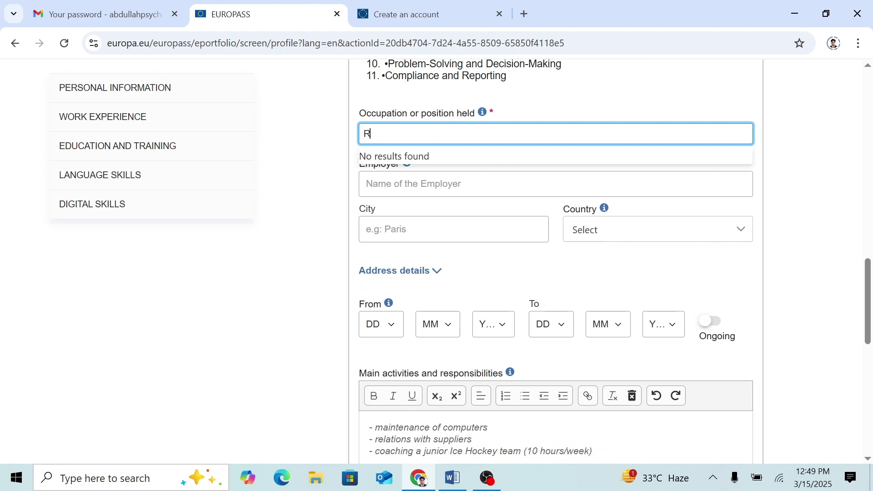
type("esearch Assistant")
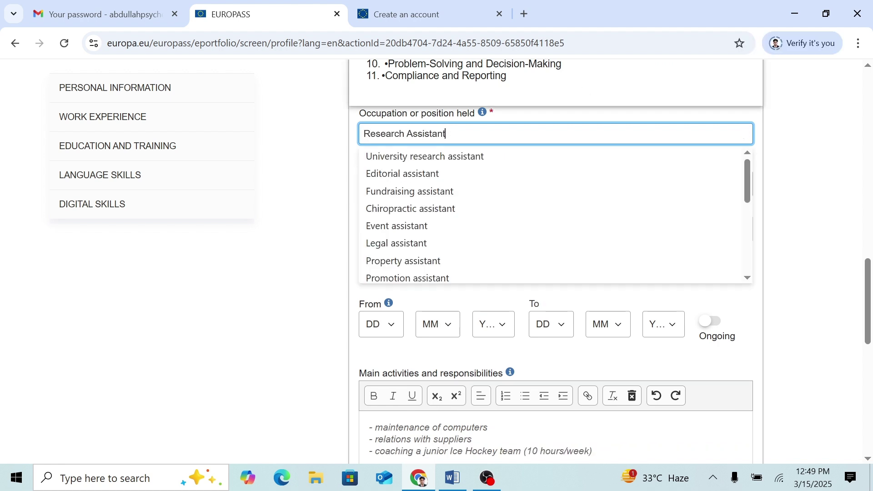
key("Tab")
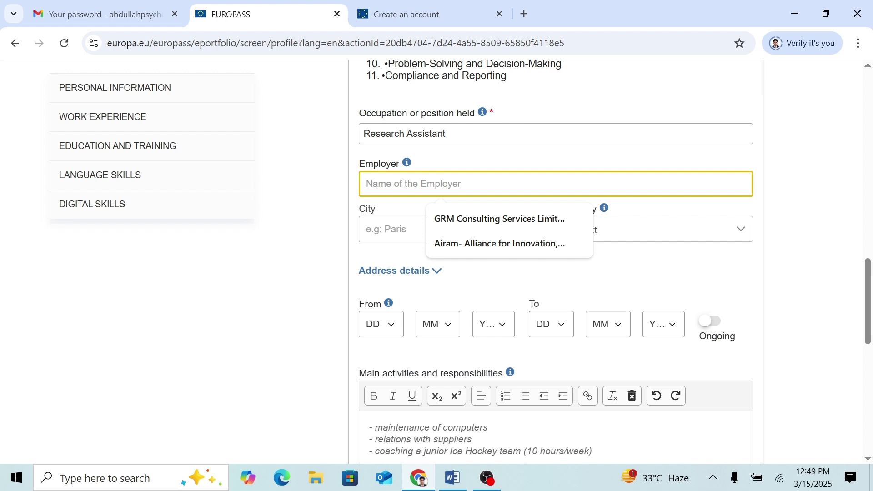
left_click(539, 225)
key("Tab")
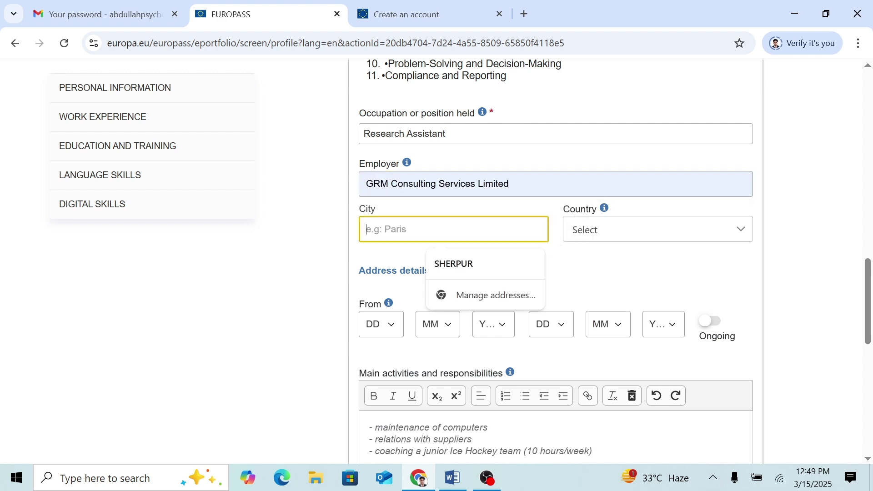
Step: Set city Dhaka and country Bangladesh, and fill in the activities text
type("Dhaka")
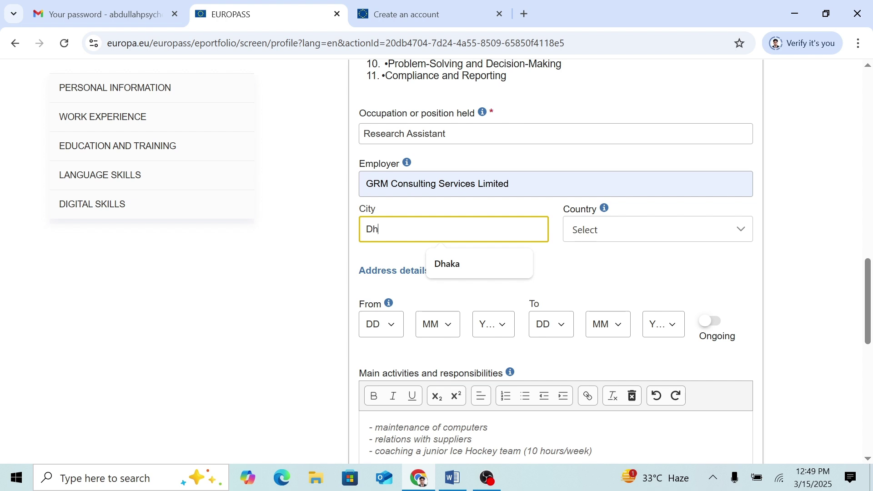
left_click(623, 232)
type("ba")
key("Down")
key("Return")
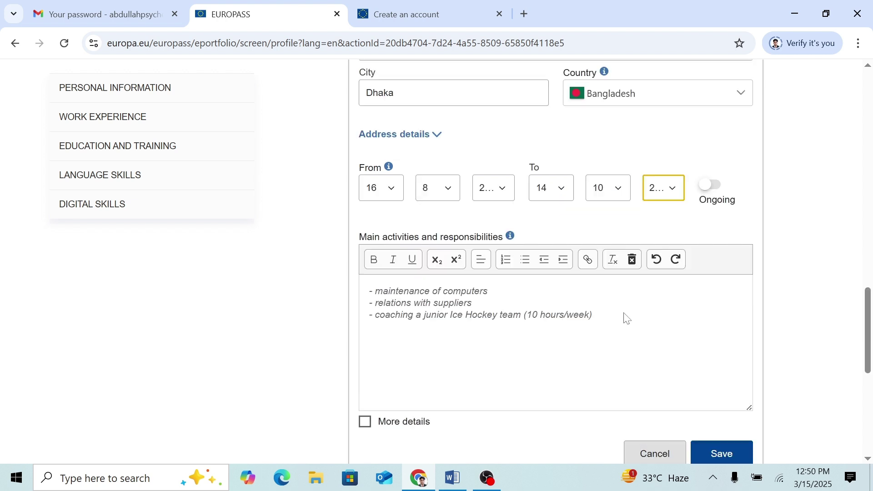
left_click(614, 317)
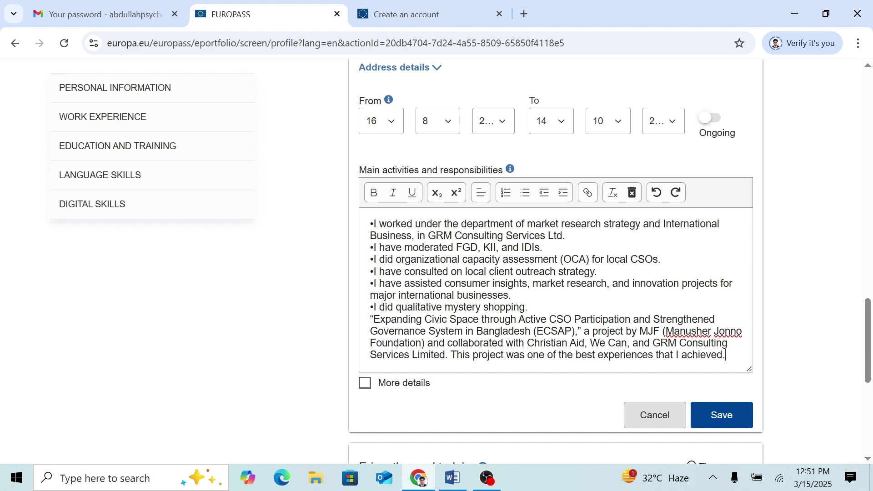
scroll(440, 307, "down", 2)
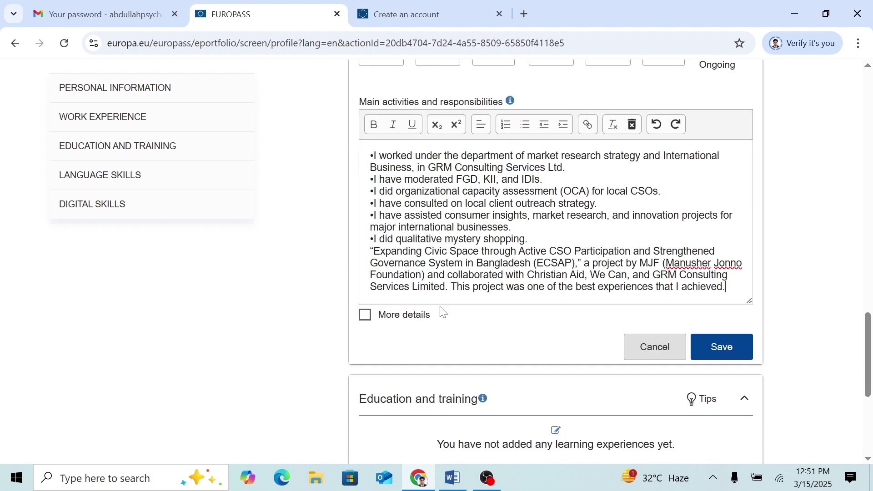
left_click(365, 314)
scroll(489, 293, "down", 2)
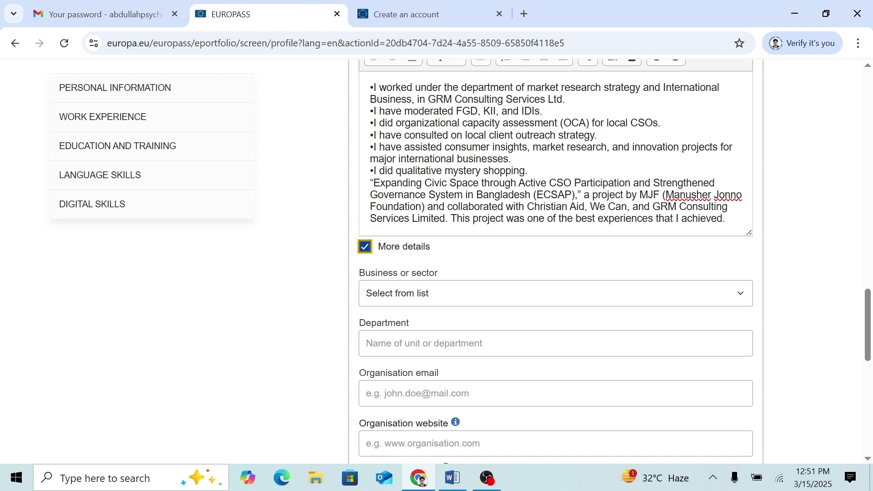
left_click(489, 344)
left_click(490, 375)
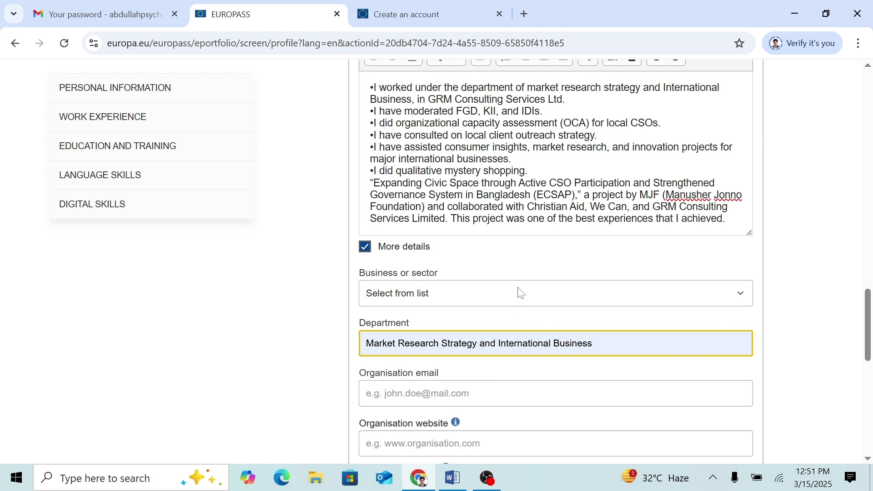
key("Tab")
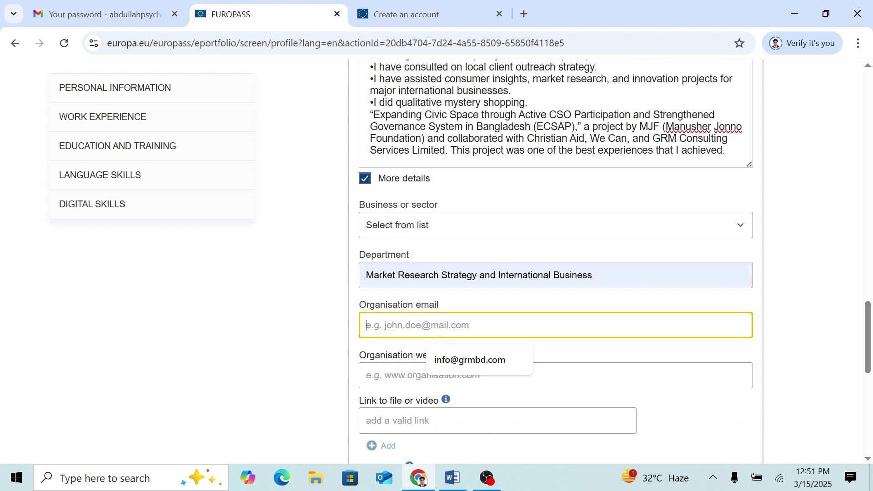
left_click(483, 349)
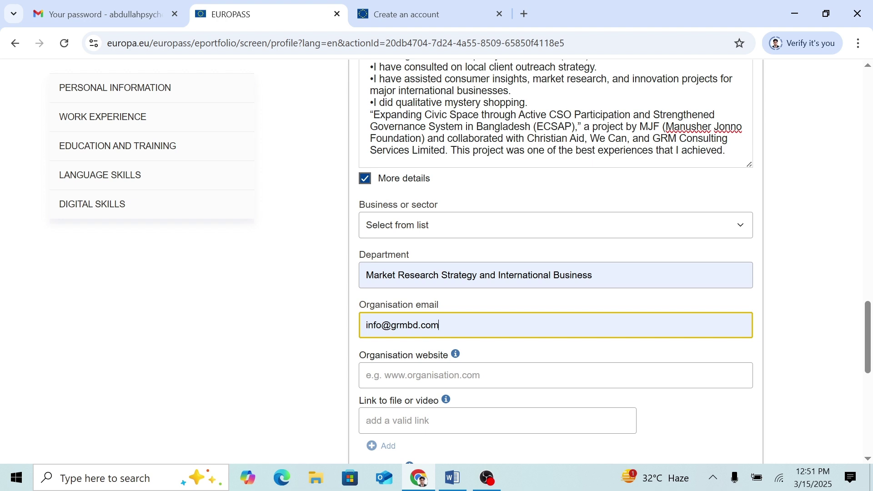
key("Tab")
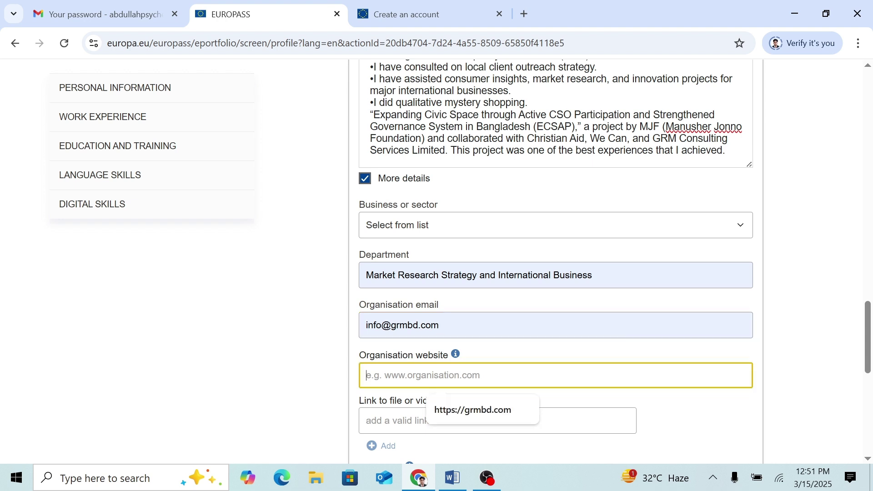
left_click(481, 409)
scroll(481, 341, "down", 1)
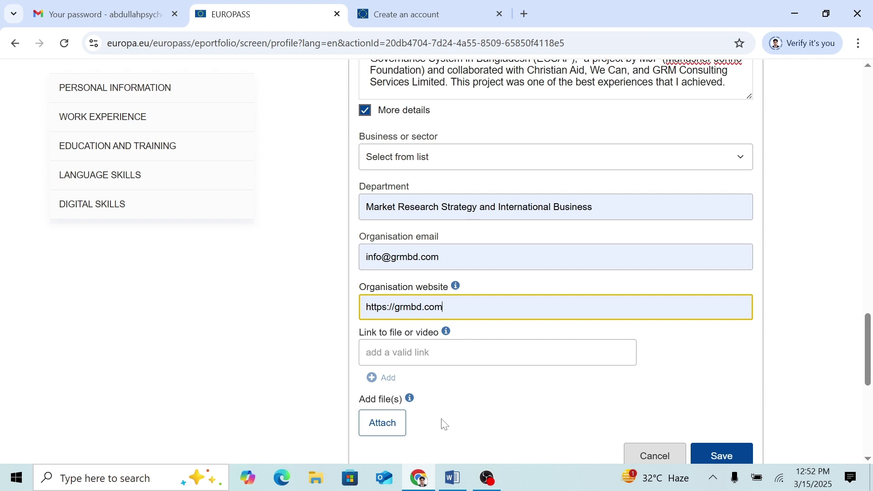
scroll(445, 424, "down", 1)
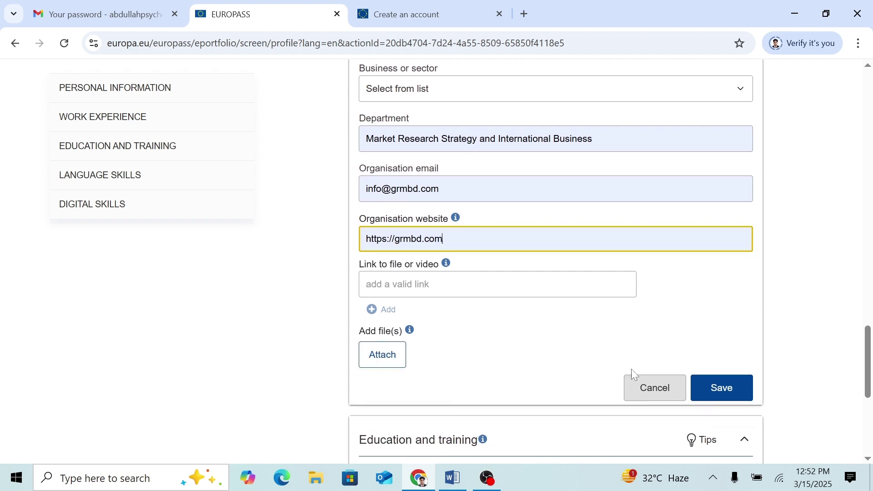
Step: Save the Research Assistant entry and start a new education and training entry
left_click(729, 392)
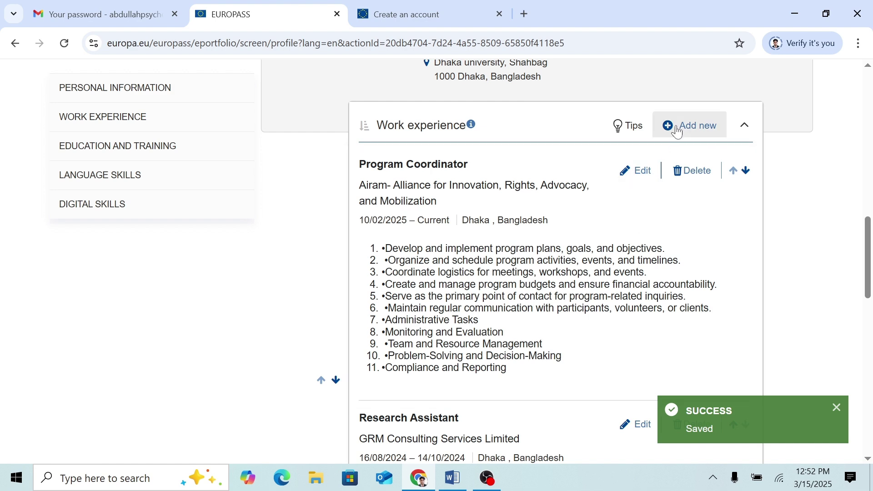
scroll(677, 131, "down", 3)
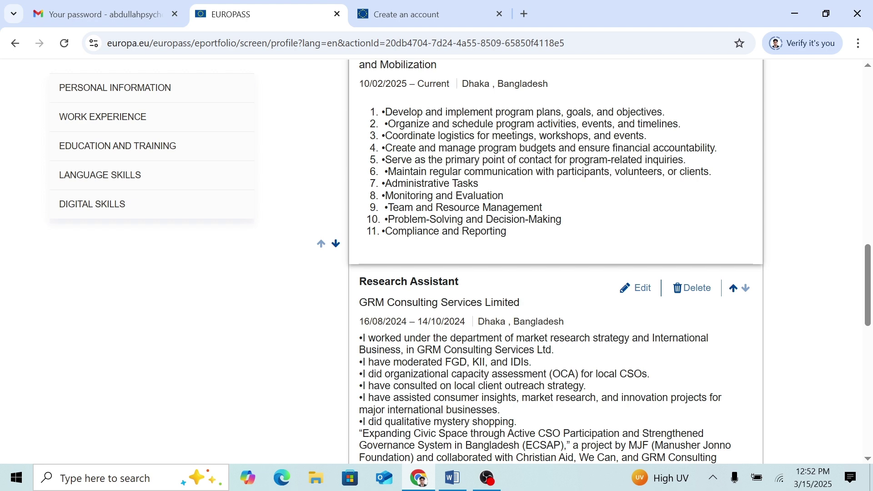
scroll(574, 214, "down", 9)
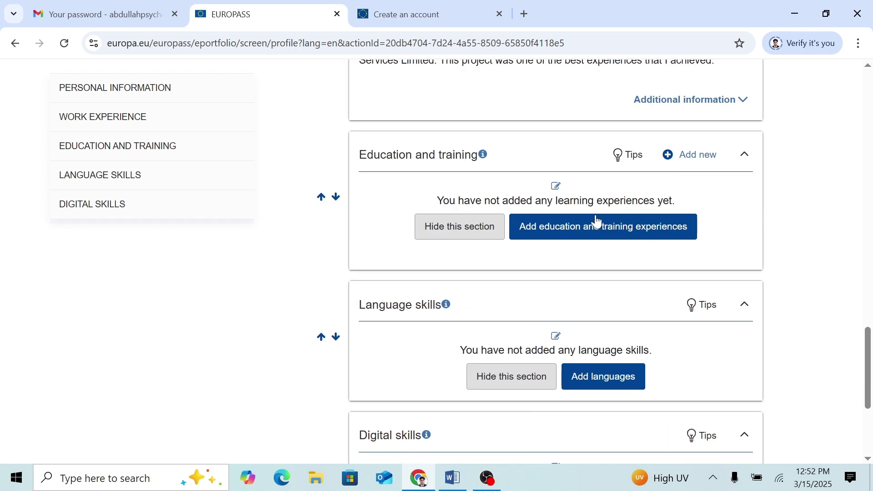
left_click(608, 228)
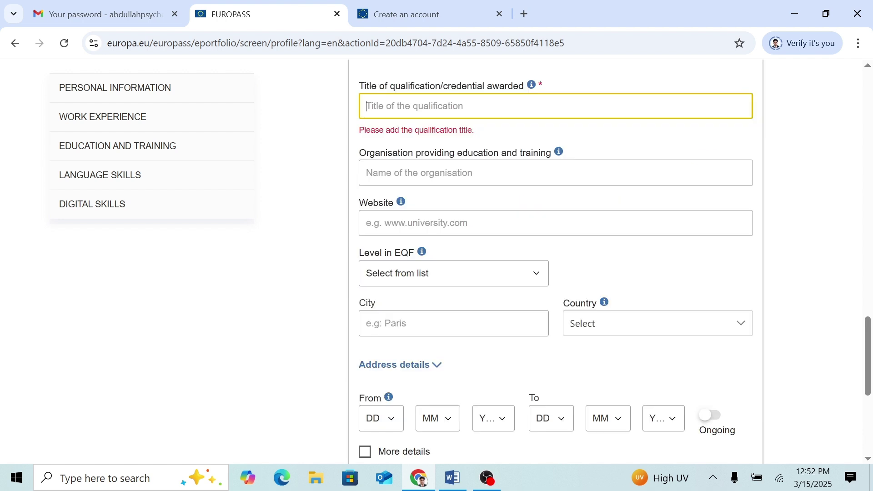
scroll(571, 259, "up", 3)
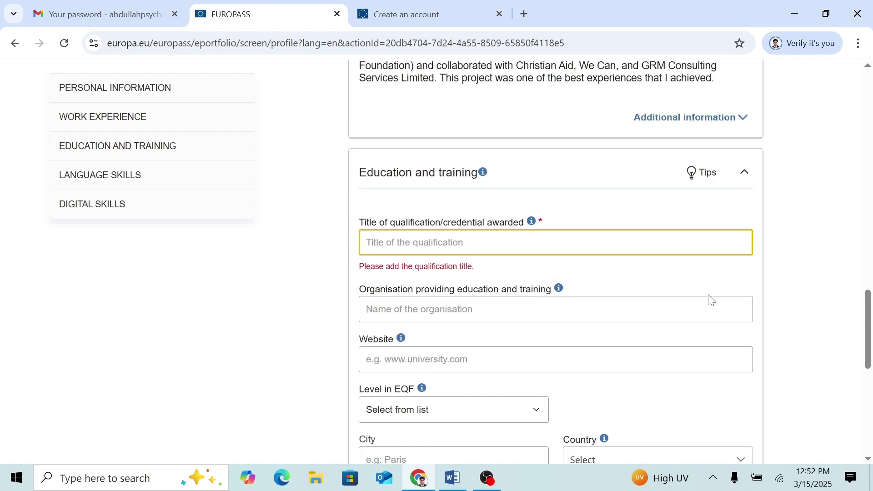
Step: Fill in Masters of Science at University of Dhaka with the university's website
left_click(366, 242)
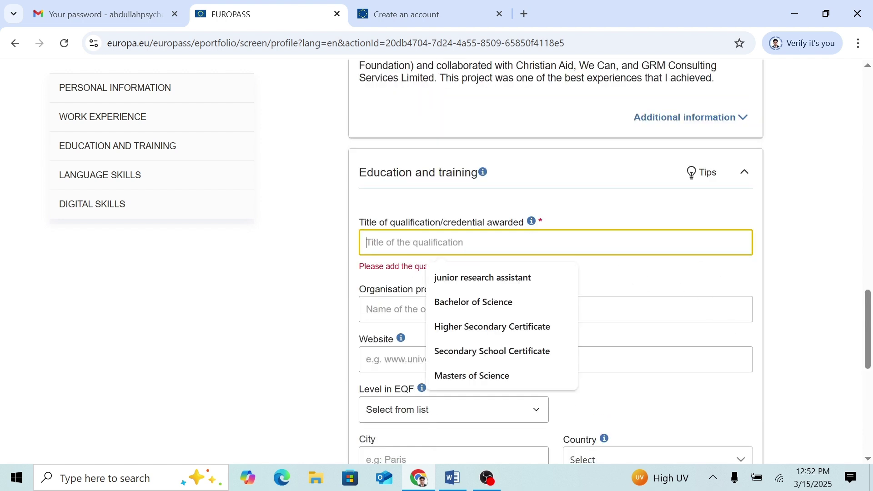
left_click(484, 375)
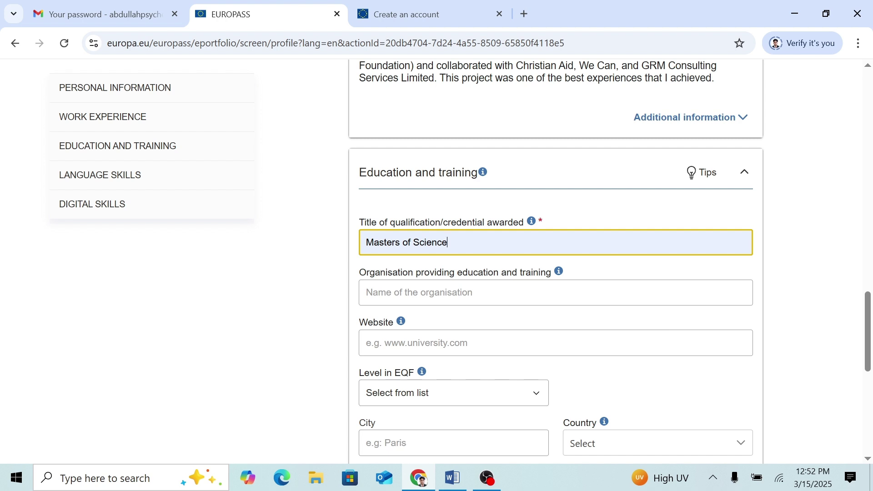
left_click(464, 292)
left_click(463, 327)
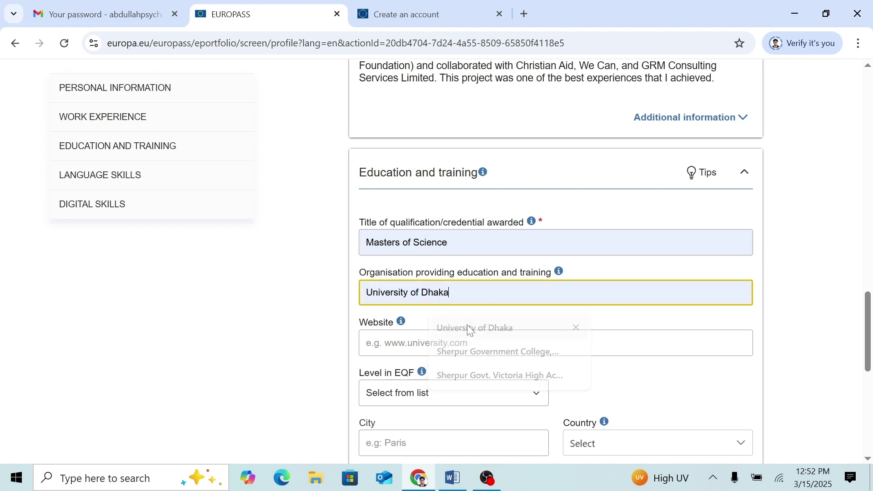
left_click(366, 343)
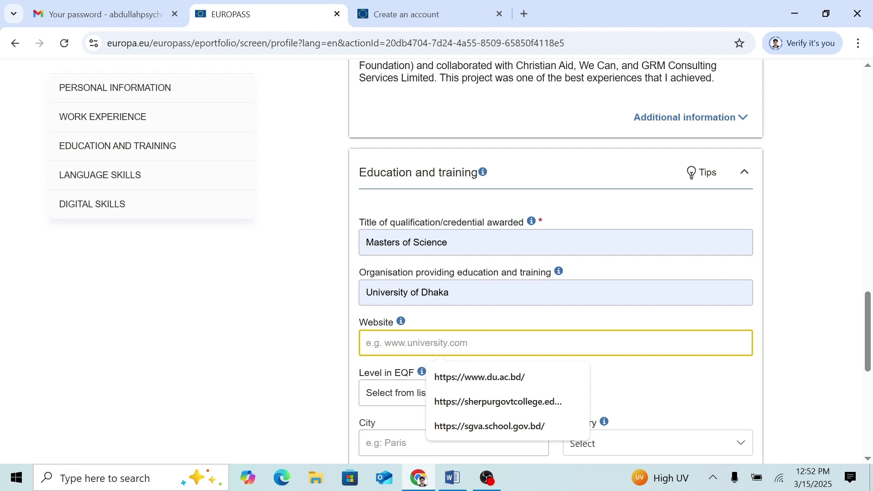
left_click(482, 377)
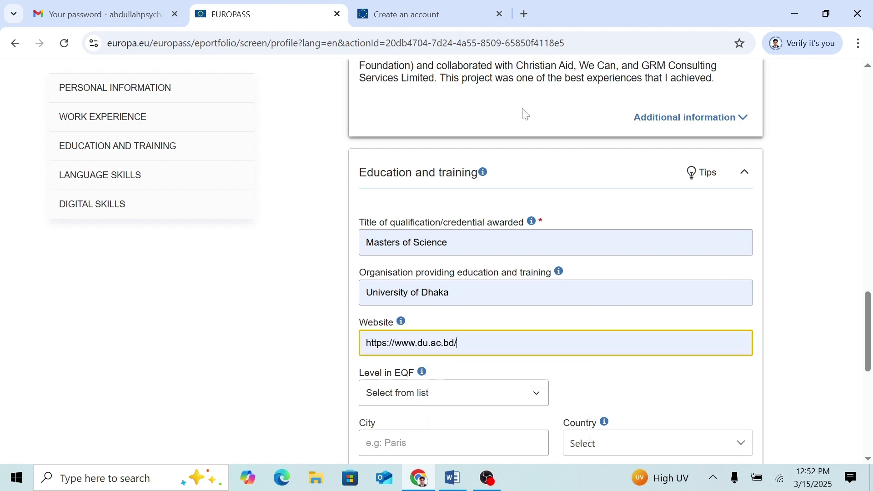
left_click(524, 14)
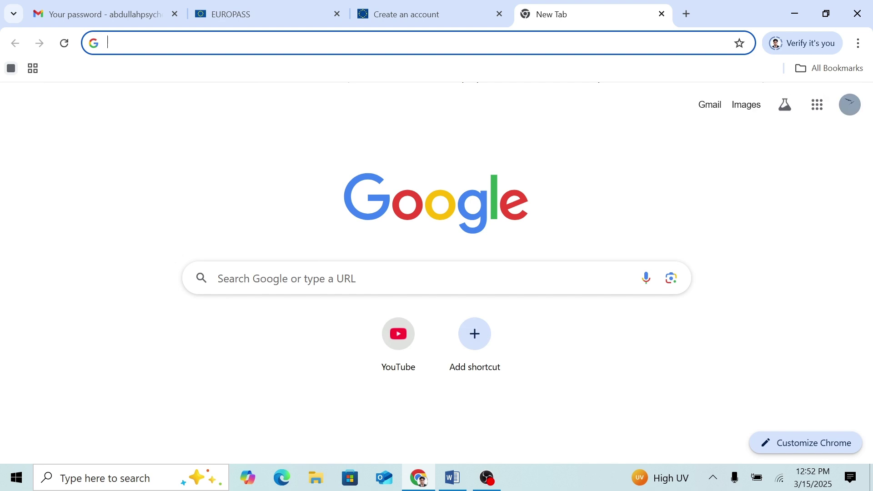
left_click(321, 268)
type("du")
left_click(340, 344)
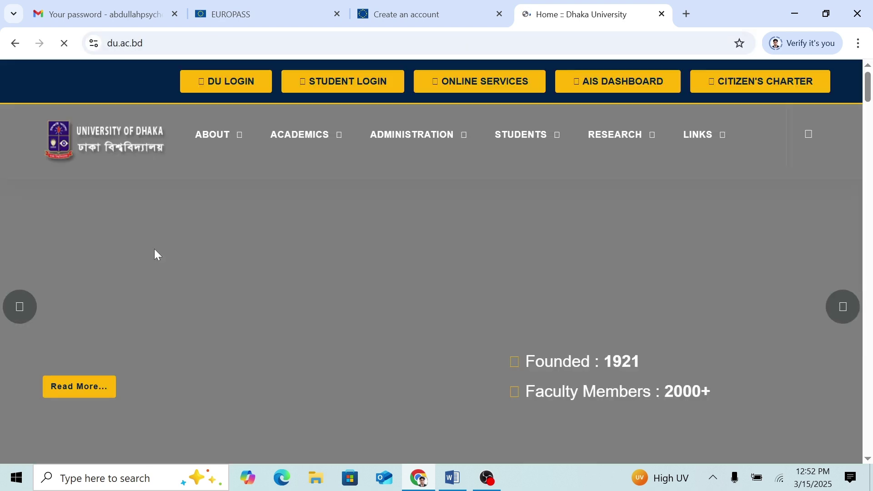
key("ctrl+l")
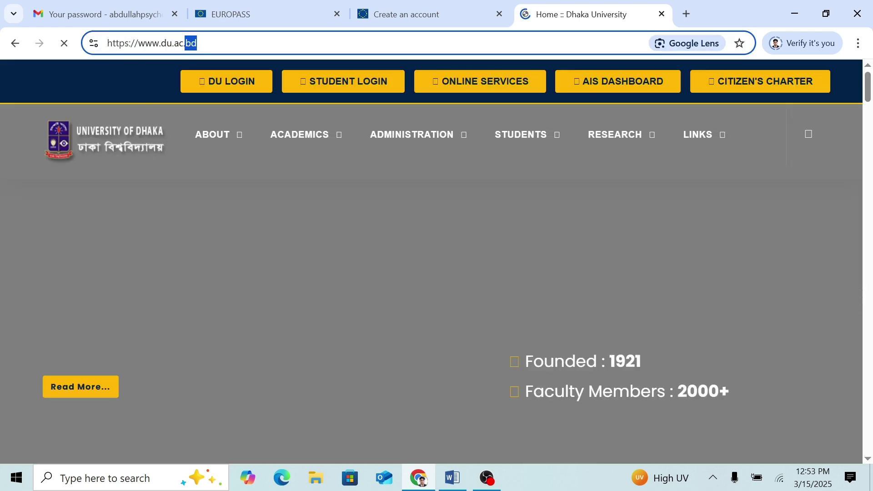
key("ctrl+c")
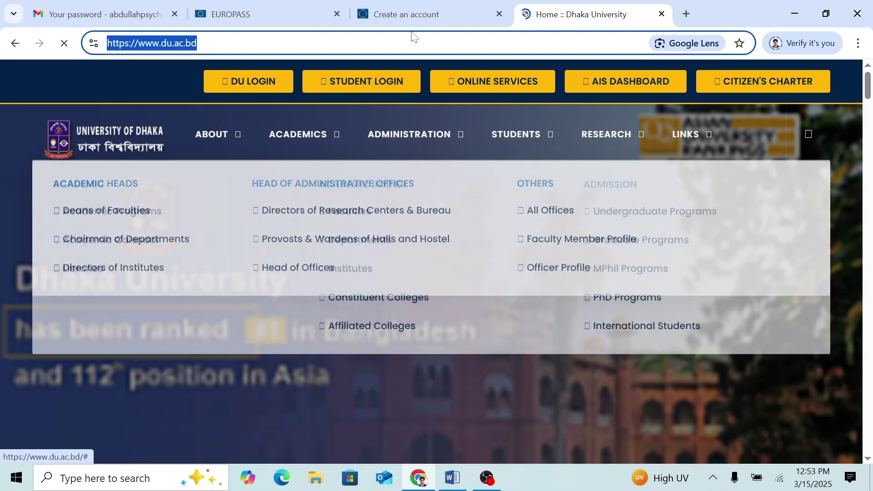
left_click(268, 14)
key("ctrl+v")
left_click_drag(457, 343, 357, 340)
key("End")
scroll(530, 232, "down", 3)
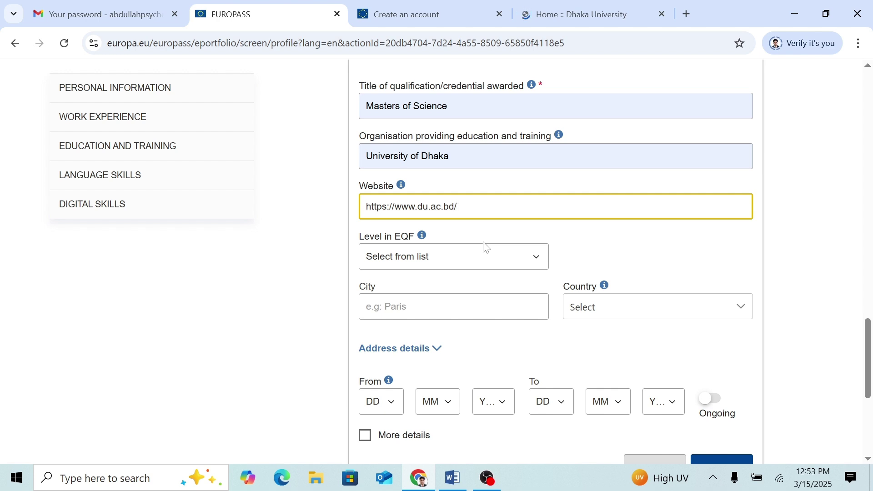
Step: Set EQF level 7, city Dhaka and country Bangladesh, and reveal address and extra detail fields
left_click(521, 260)
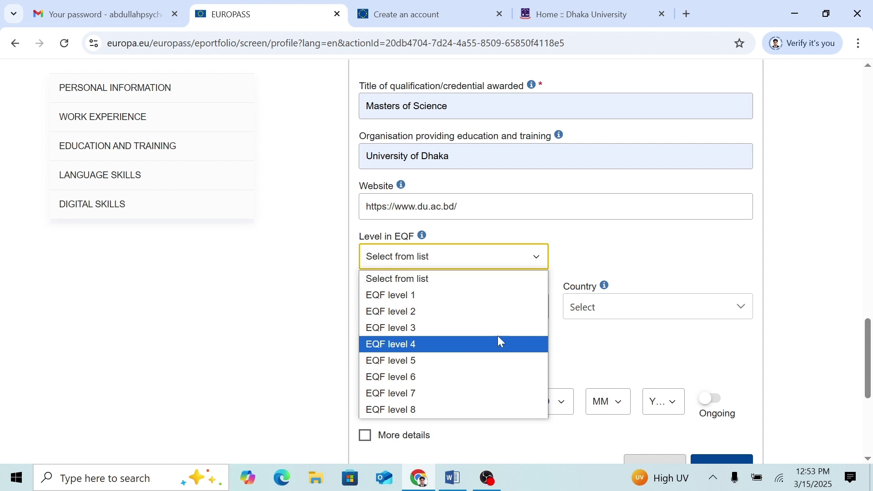
left_click(485, 392)
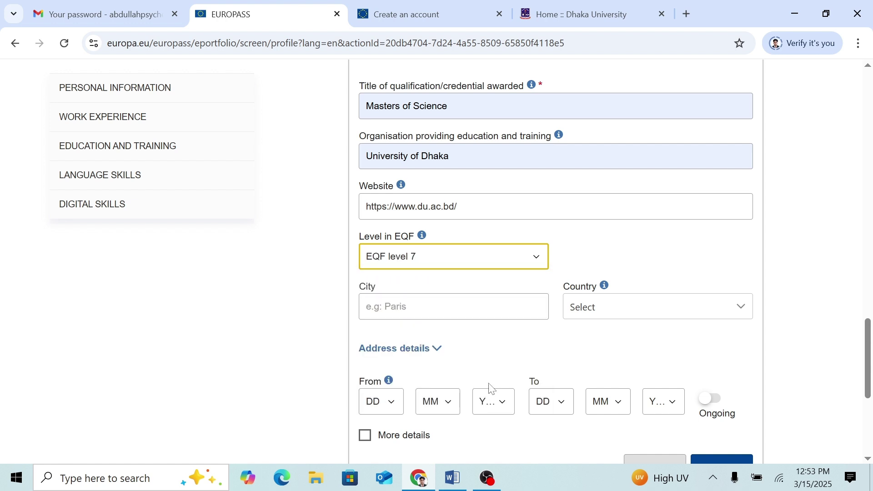
left_click(441, 307)
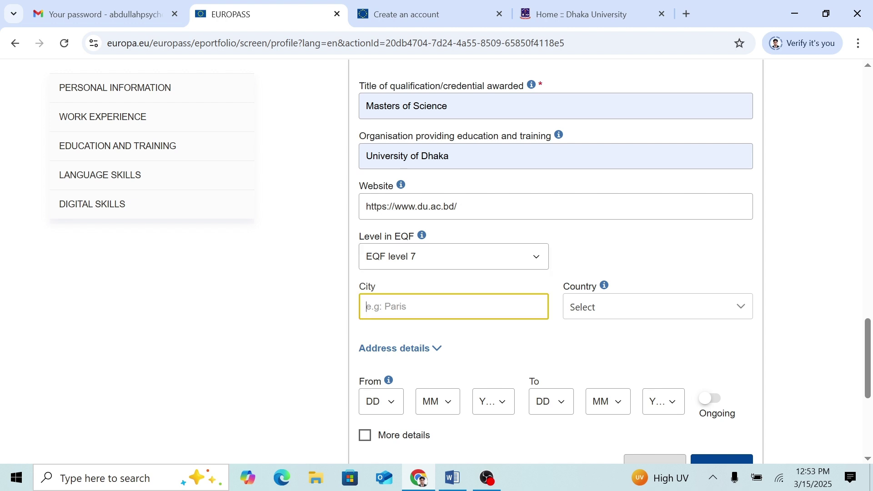
left_click(470, 341)
scroll(485, 361, "down", 3)
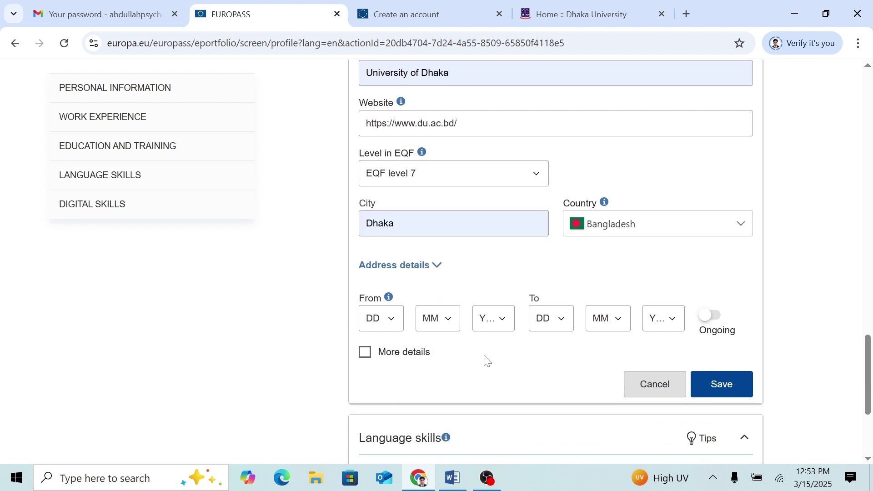
left_click(439, 222)
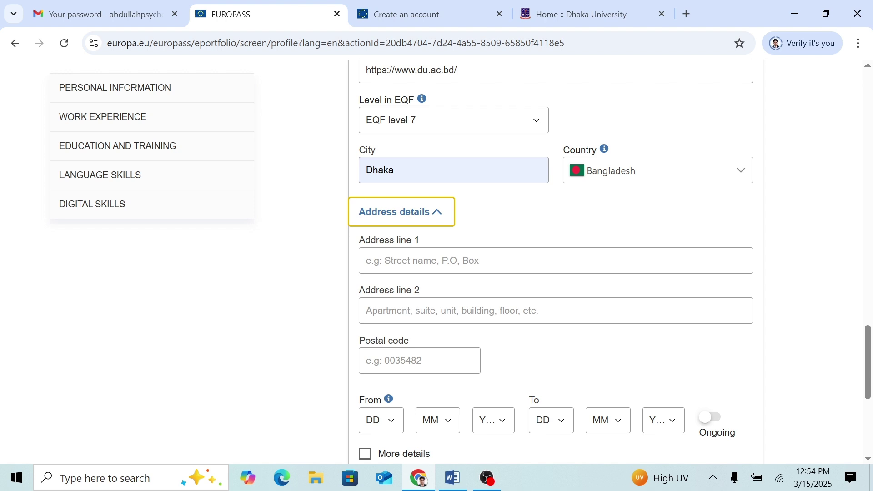
scroll(439, 271, "down", 3)
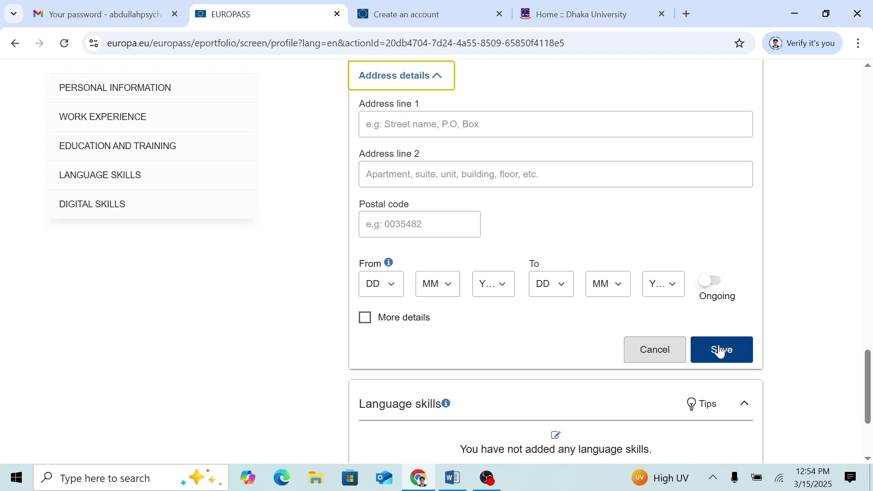
left_click(365, 317)
Step: Set the field of study to Psychology
scroll(537, 255, "down", 5)
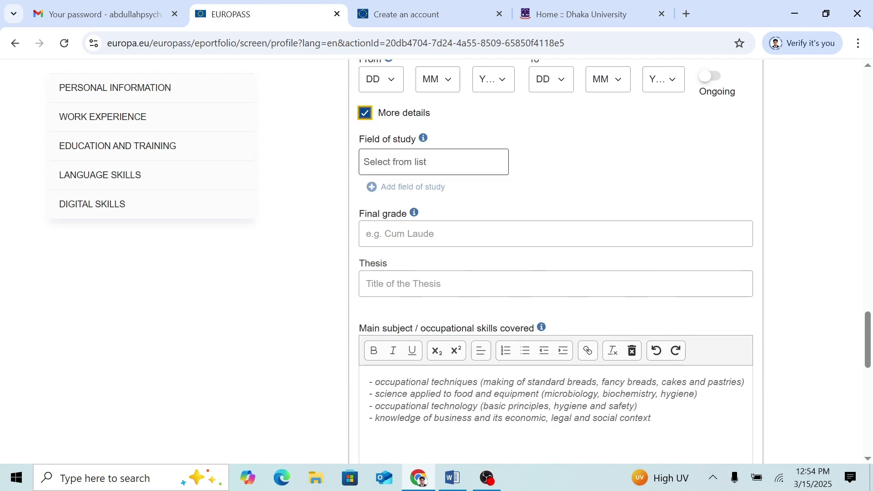
left_click(432, 161)
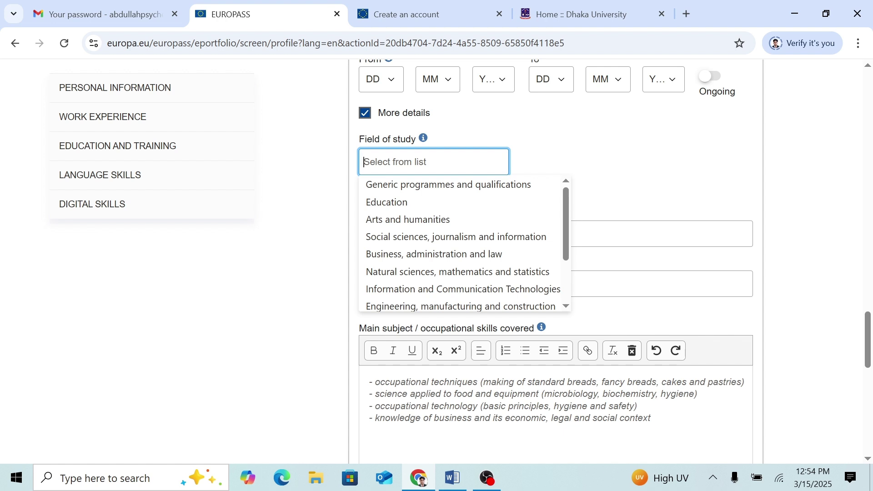
type("Psychology")
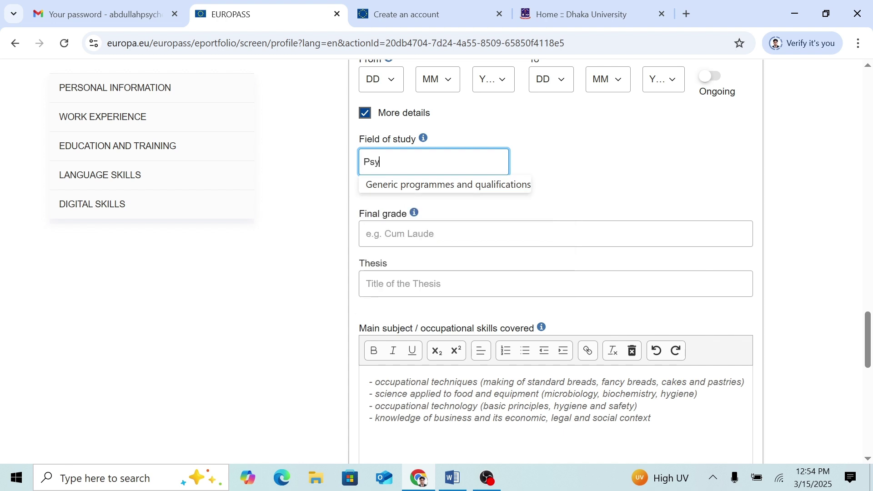
key("Return")
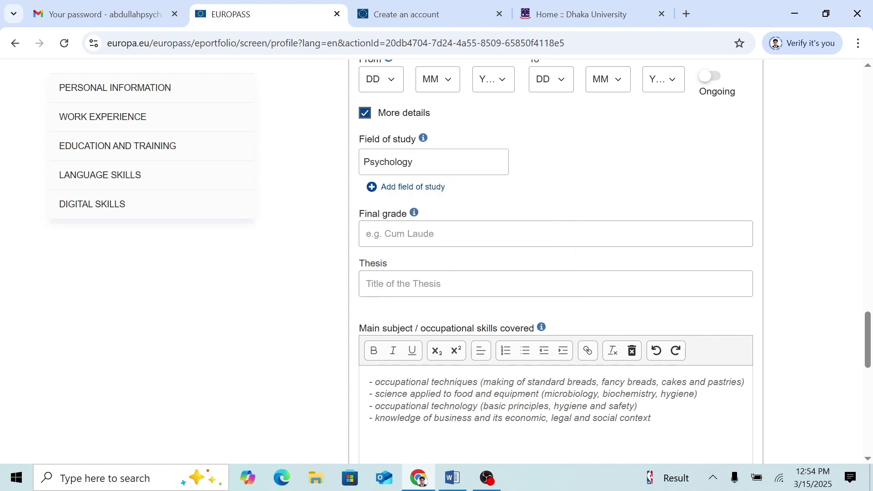
scroll(447, 275, "down", 1)
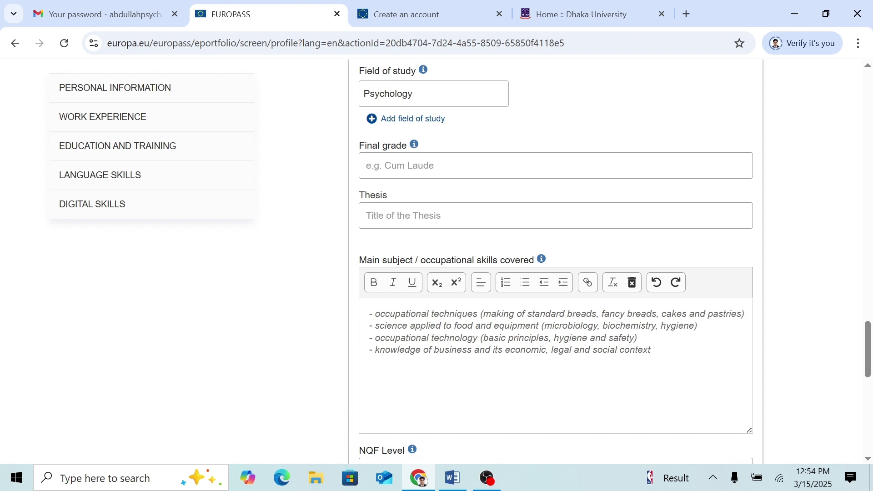
scroll(684, 355, "down", 1)
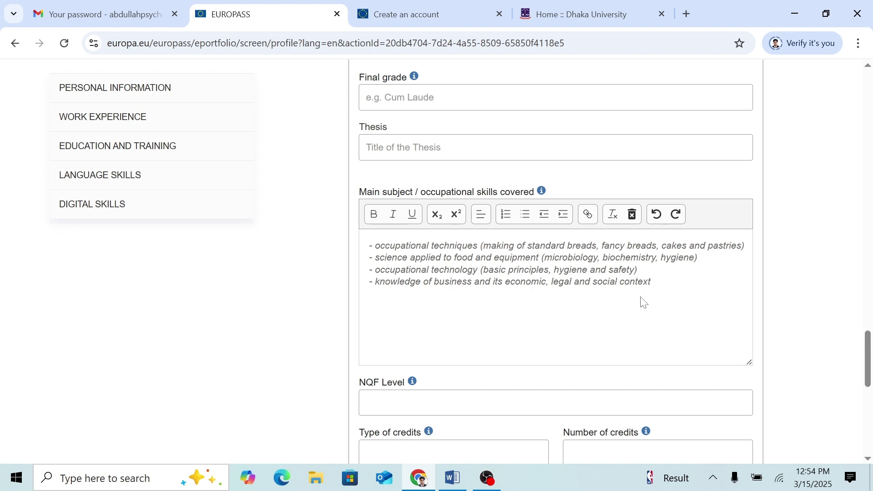
Step: Check the CV, enter NQF level 7, and save the Masters of Science entry
left_click(453, 478)
scroll(456, 308, "down", 10)
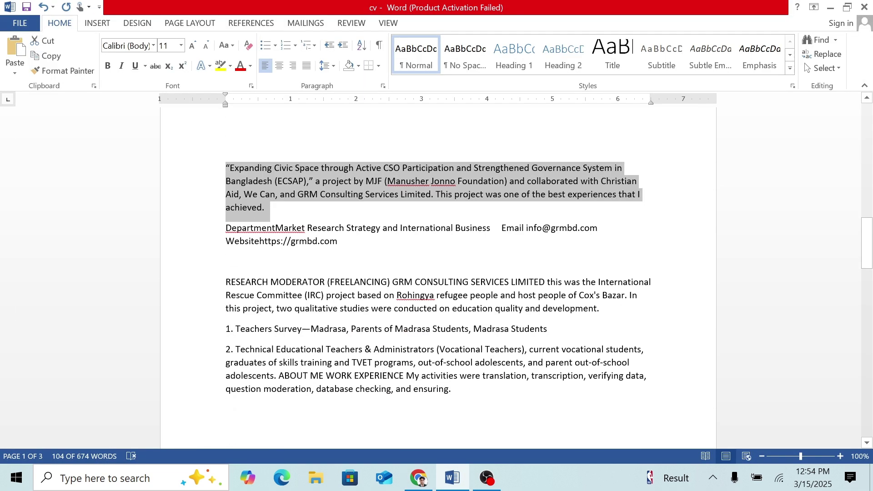
key("alt+Tab")
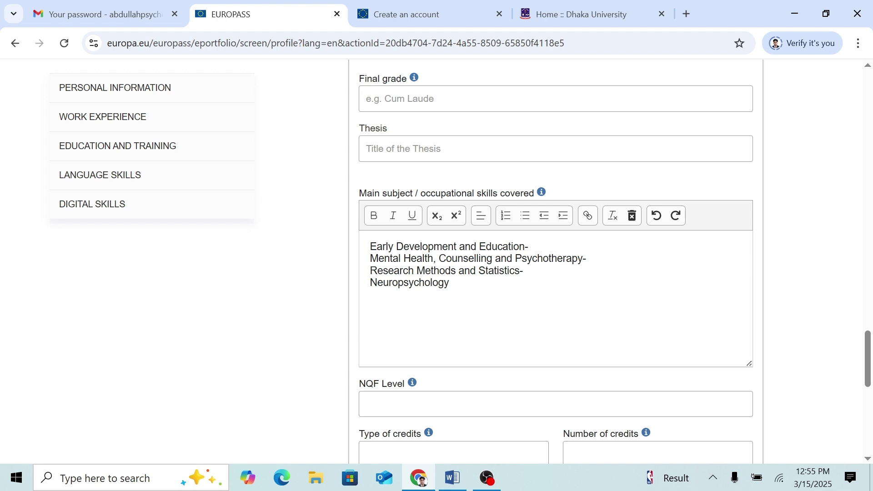
scroll(555, 264, "down", 3)
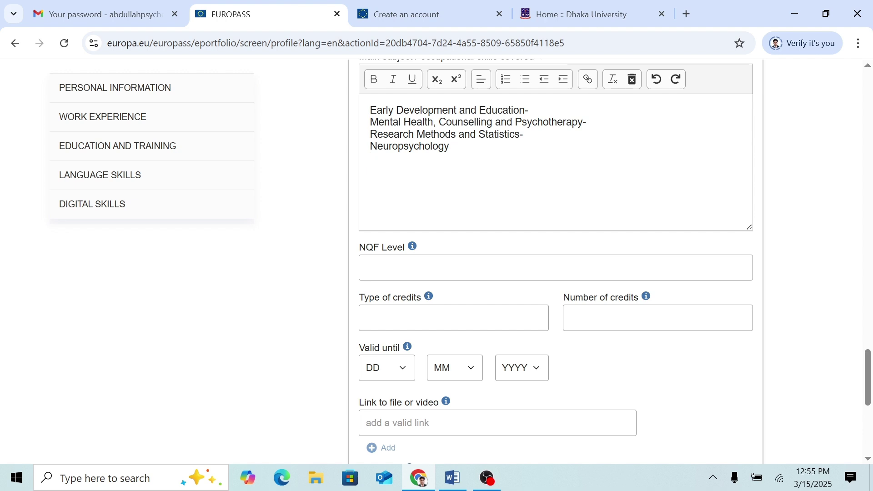
key("Tab")
type("7")
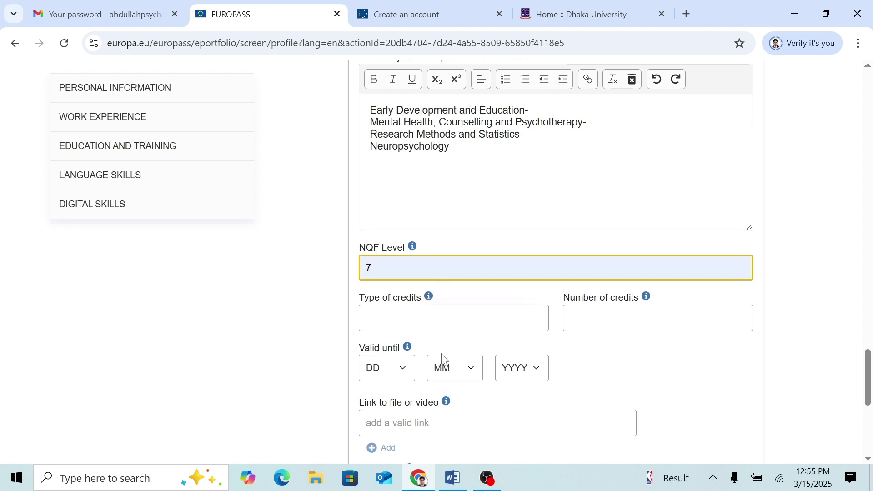
key("Tab")
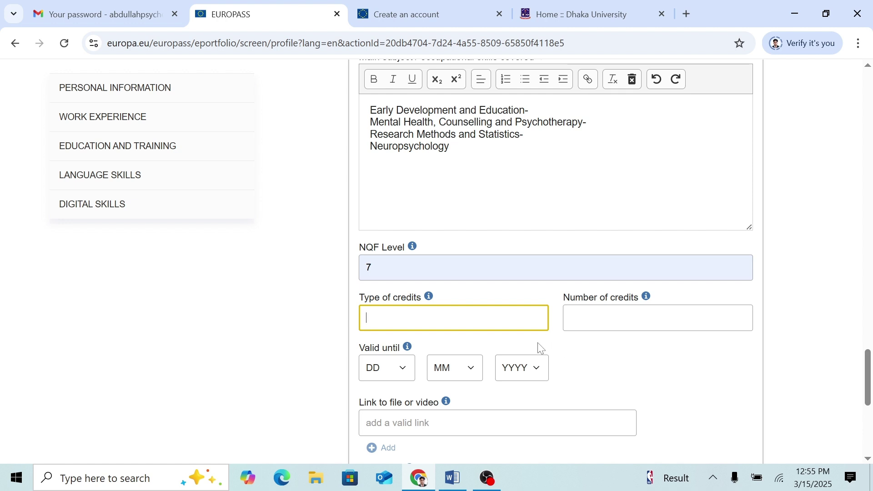
scroll(541, 348, "down", 3)
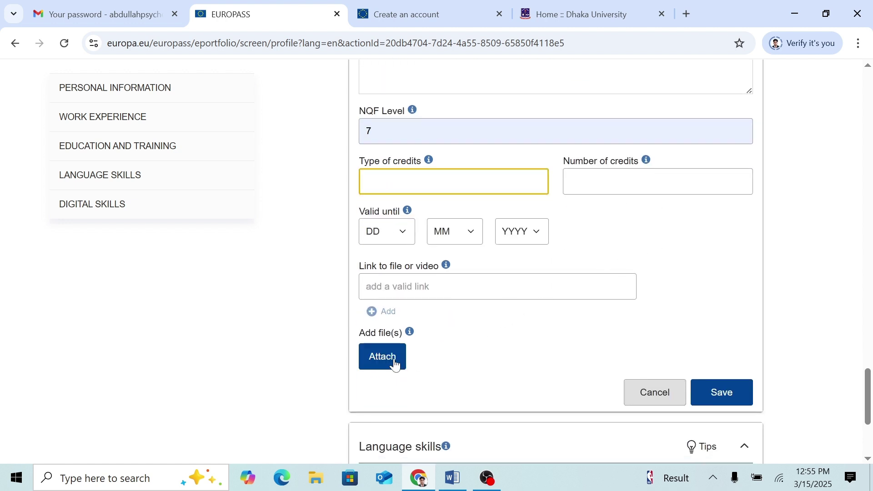
left_click(736, 391)
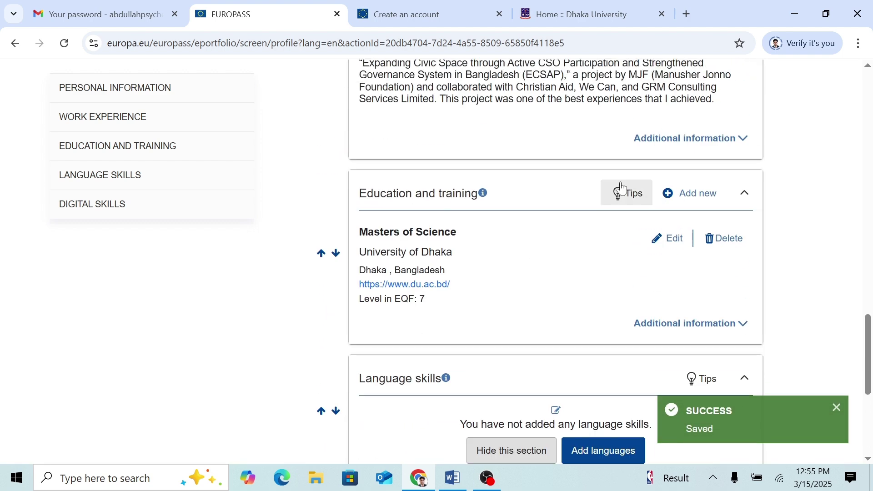
Step: Start a Bachelor of Science entry at University of Dhaka with its website and EQF level 6
left_click(707, 195)
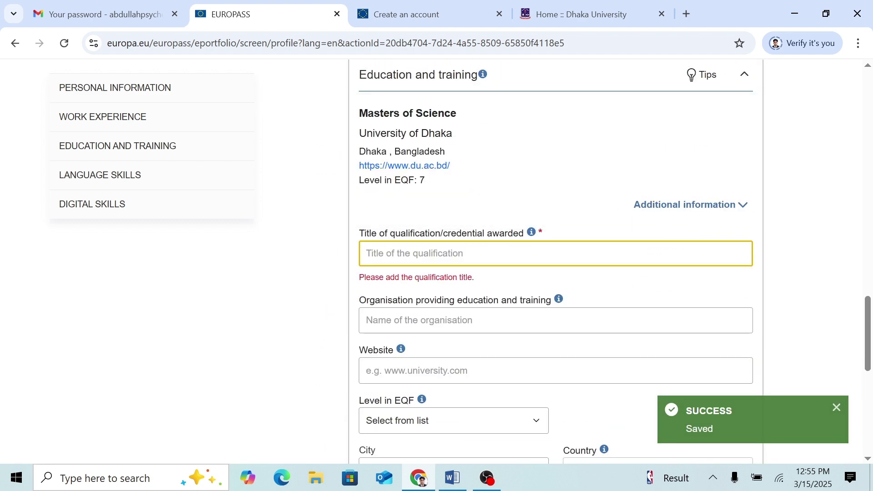
key("Down")
key("Down")
key("Down")
key("Down")
key("Return")
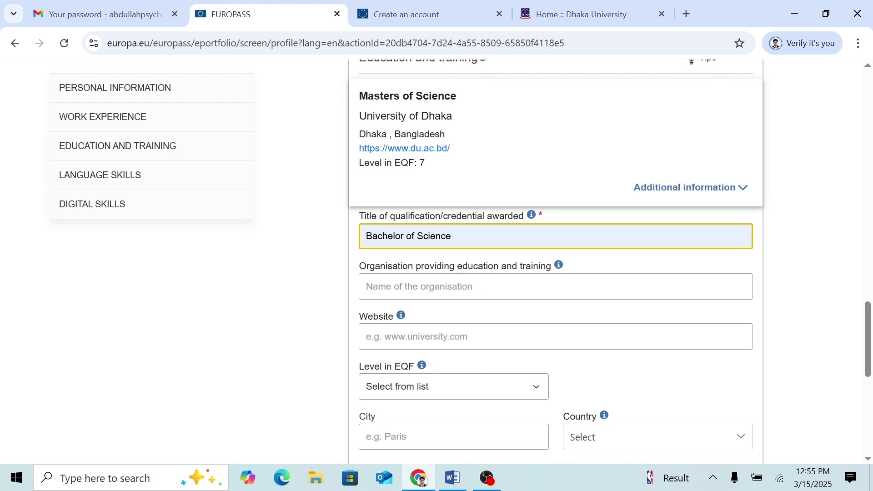
key("Tab")
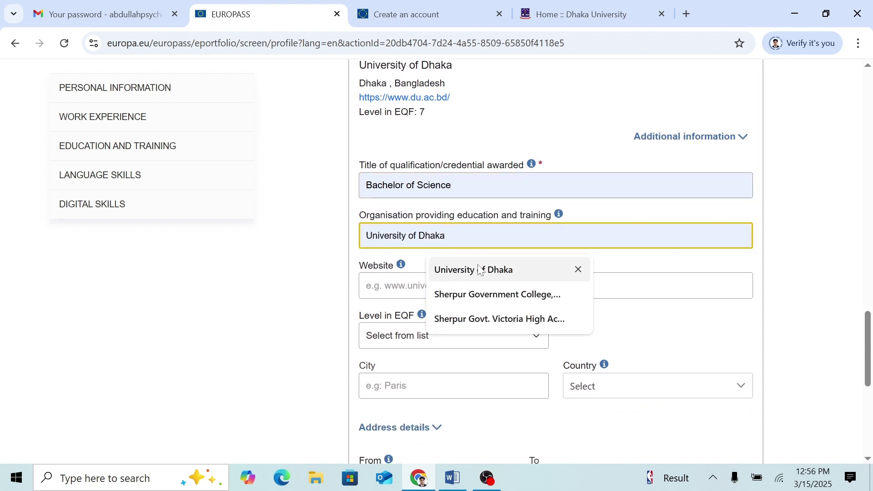
left_click(479, 267)
key("Tab")
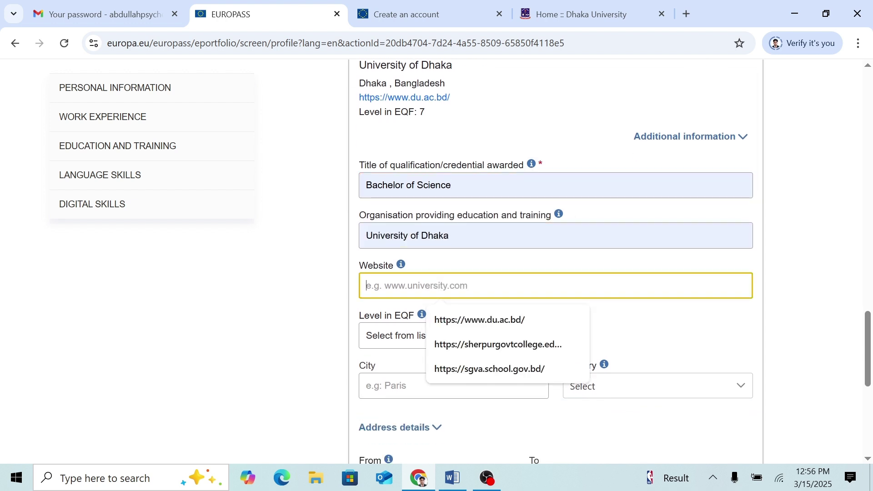
left_click(484, 320)
left_click(509, 347)
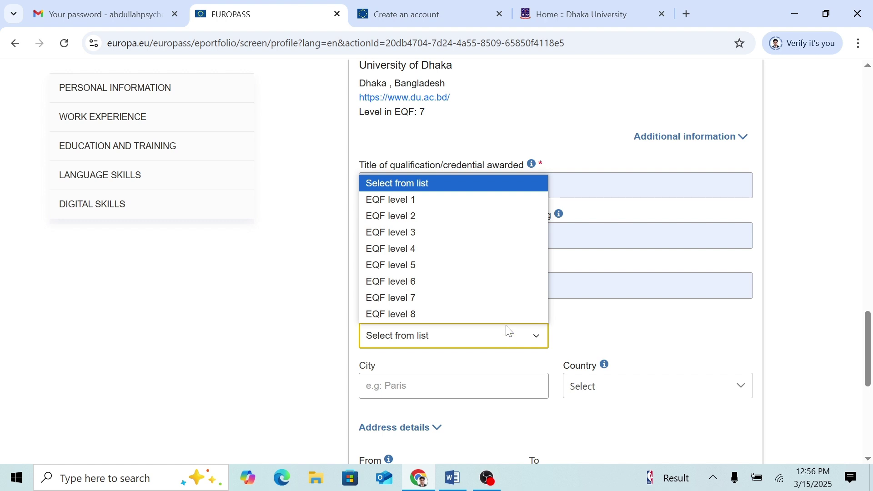
left_click(475, 281)
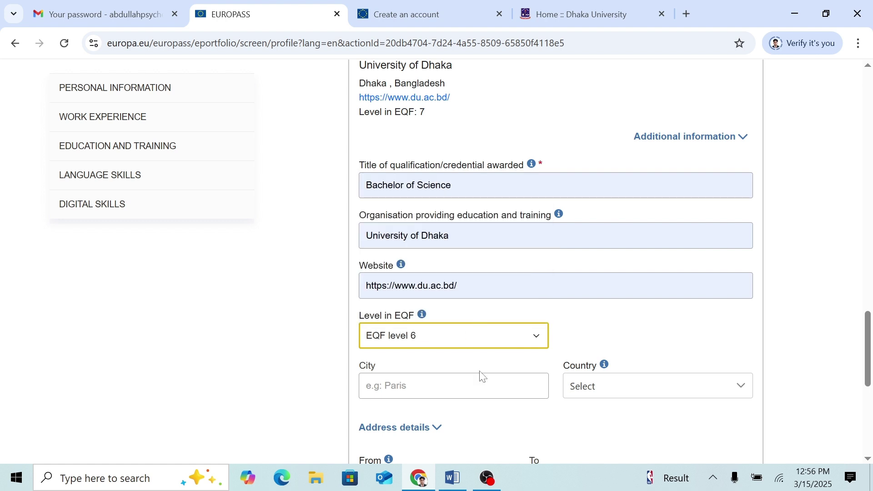
Step: Show the extra detail fields and clear the sample main subjects text
scroll(481, 376, "down", 3)
left_click(417, 384)
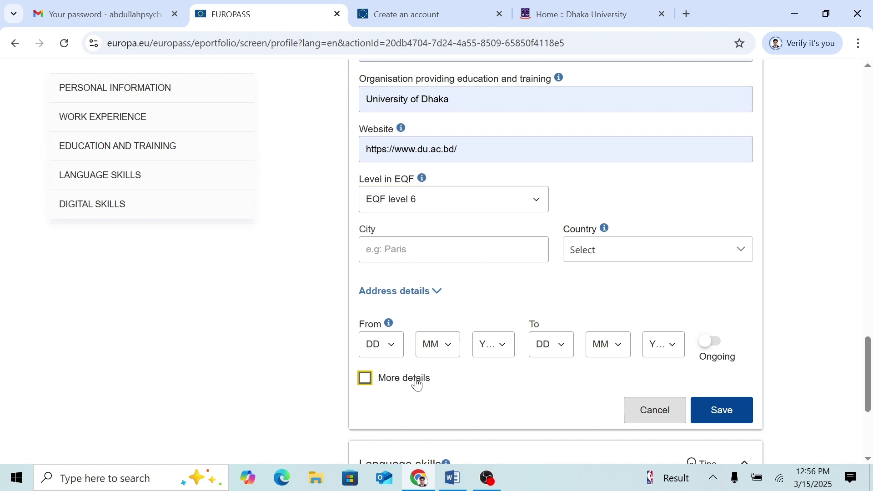
scroll(415, 380, "down", 4)
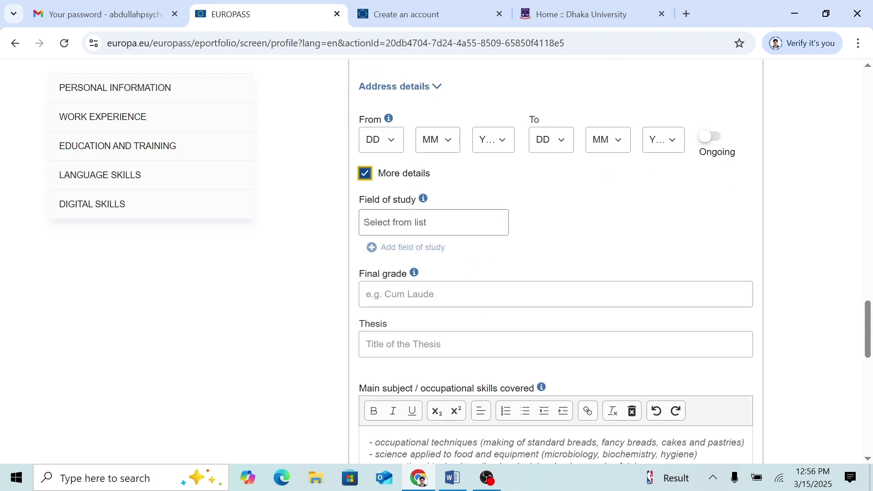
scroll(495, 300, "down", 4)
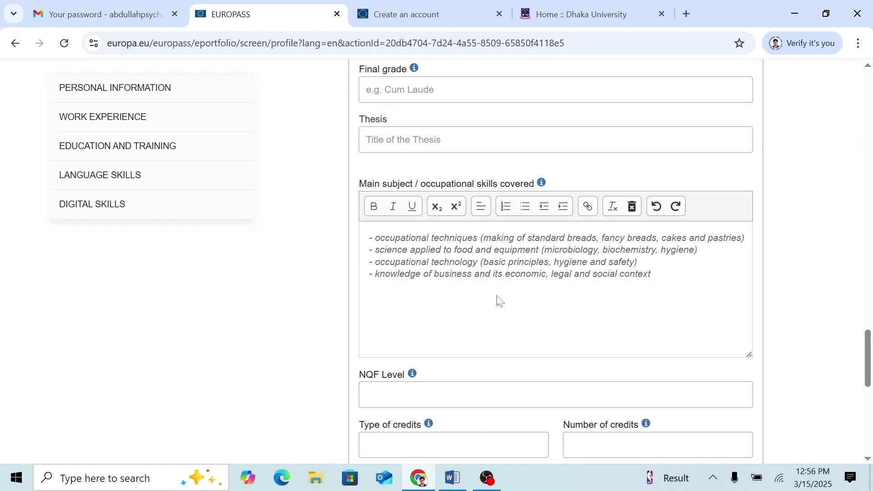
left_click(669, 282)
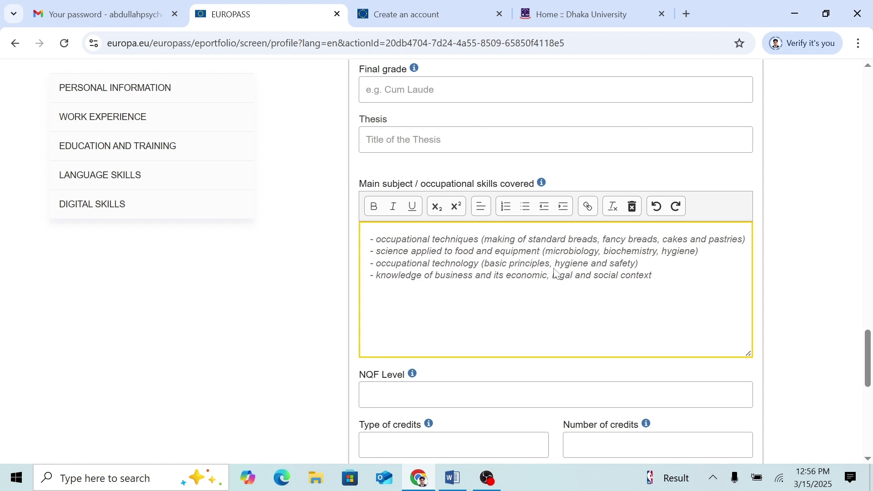
left_click_drag(671, 286, 626, 286)
key("ctrl+a")
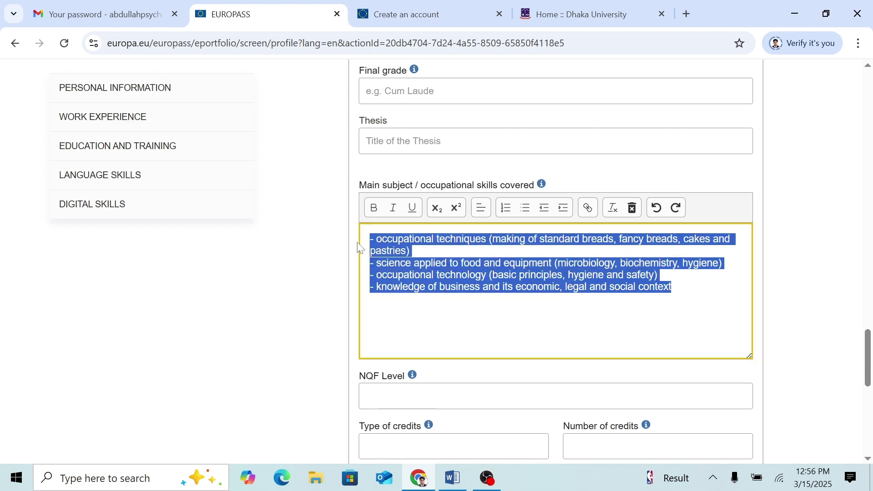
key("BackSpace")
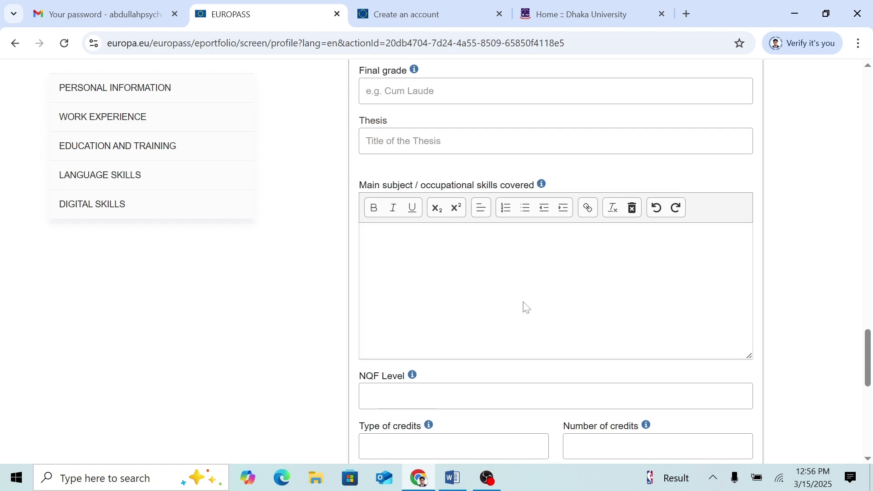
Step: Paste the psychology subjects from the Word CV and save the Bachelor entry
key("alt+Tab")
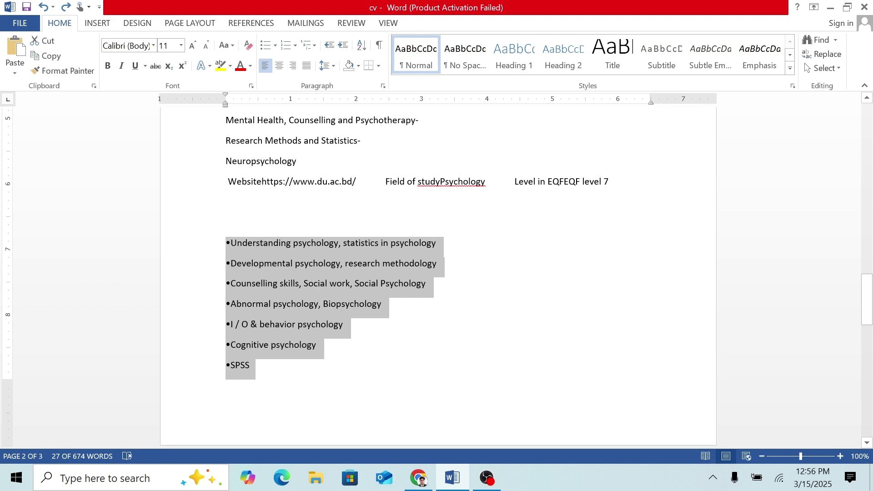
key("ctrl+c")
key("alt+Tab")
key("ctrl+v")
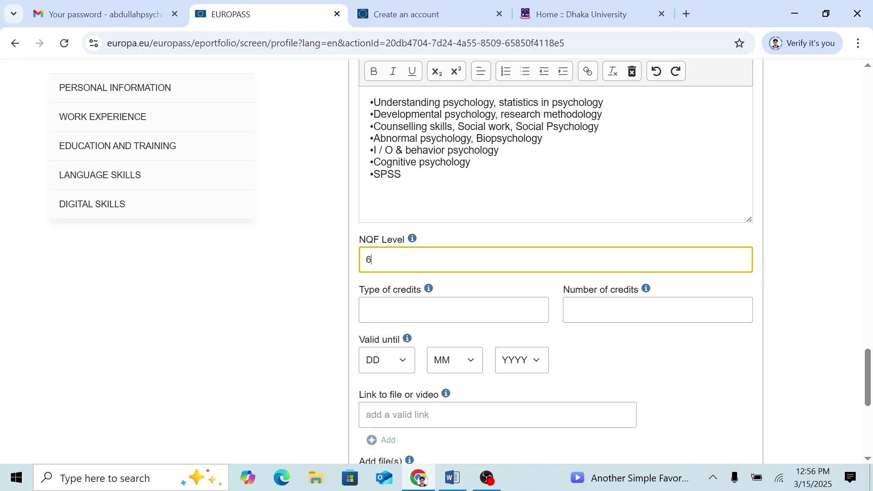
scroll(538, 359, "down", 5)
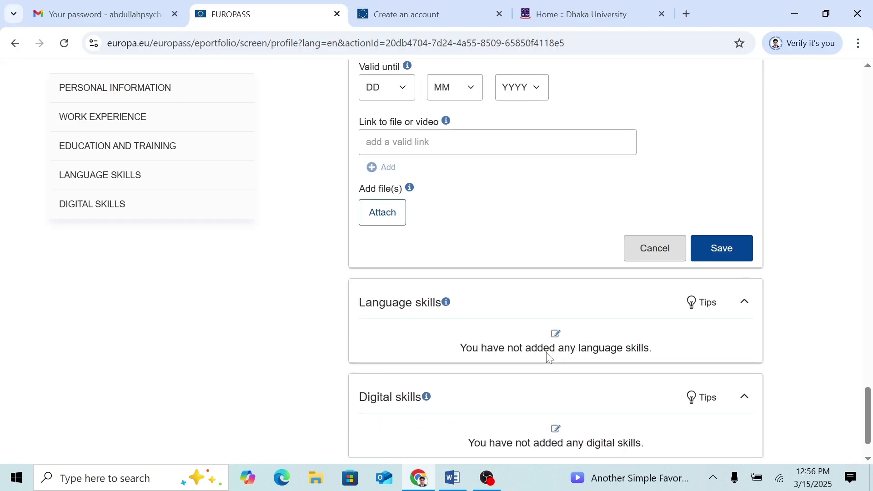
left_click(727, 246)
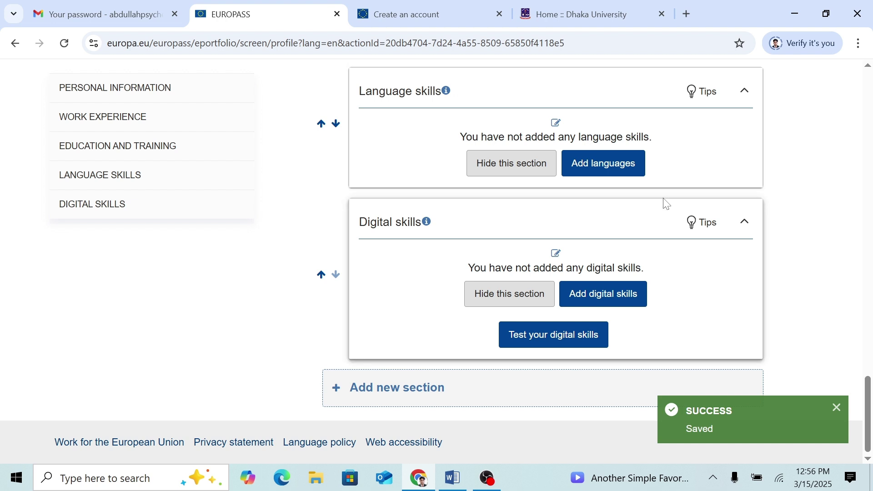
Step: Add Bengali as mother tongue and English as another language
left_click(620, 171)
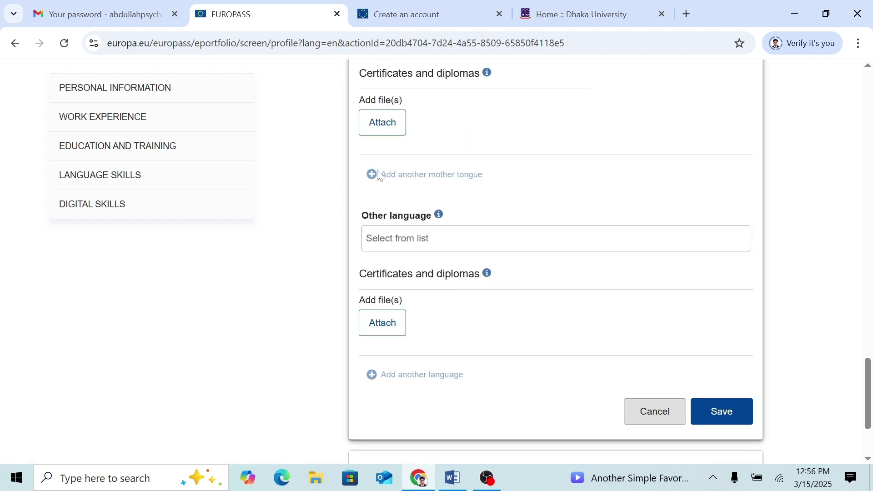
scroll(381, 172, "up", 5)
scroll(455, 205, "down", 3)
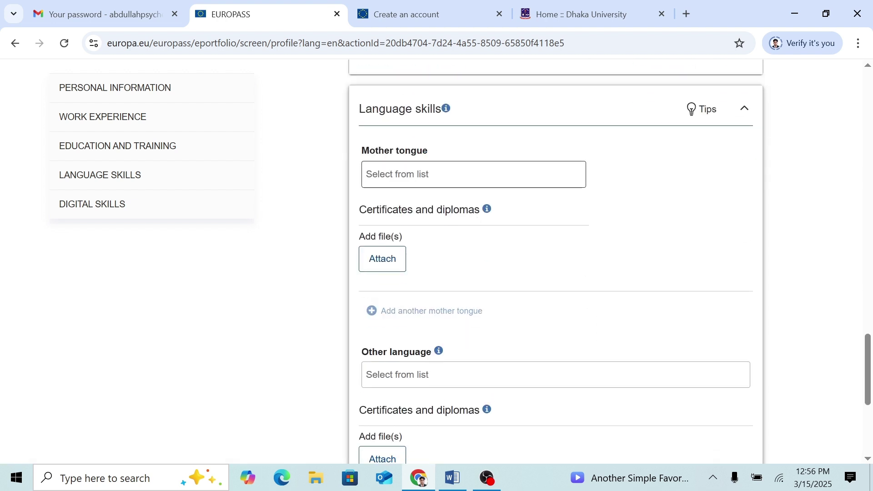
left_click(473, 174)
type("beng")
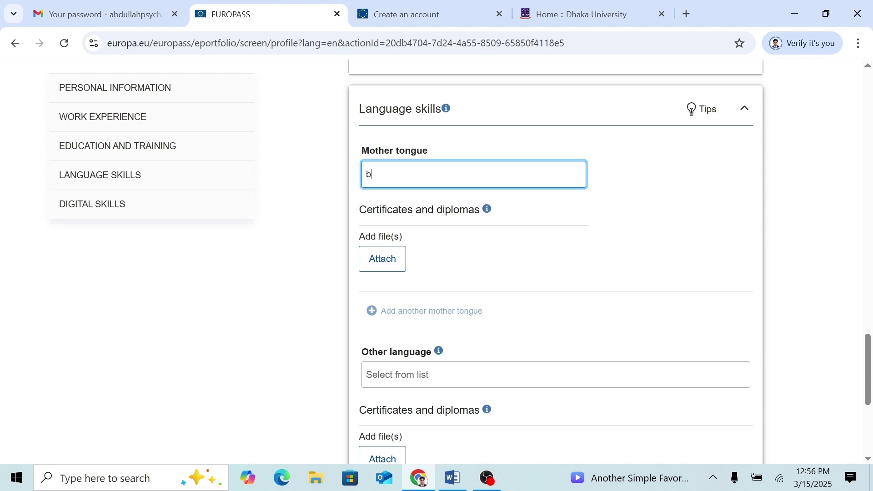
key("Return")
scroll(555, 254, "down", 3)
left_click(555, 238)
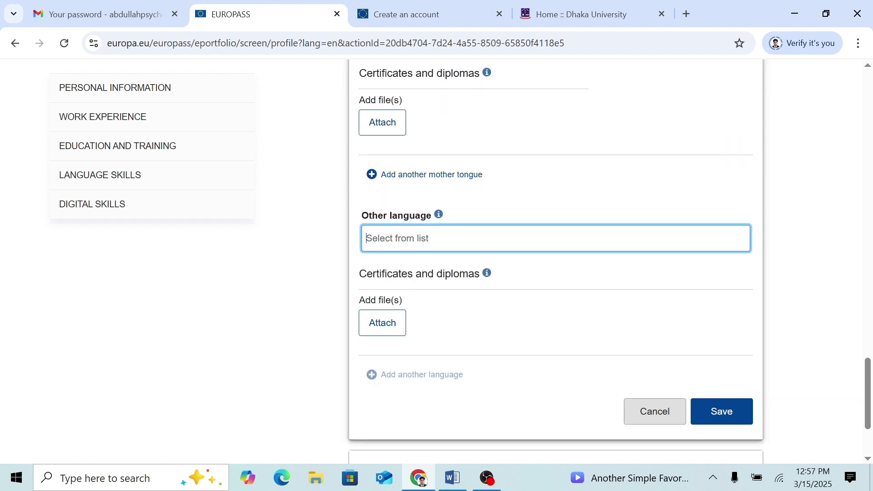
type("eng")
left_click(462, 265)
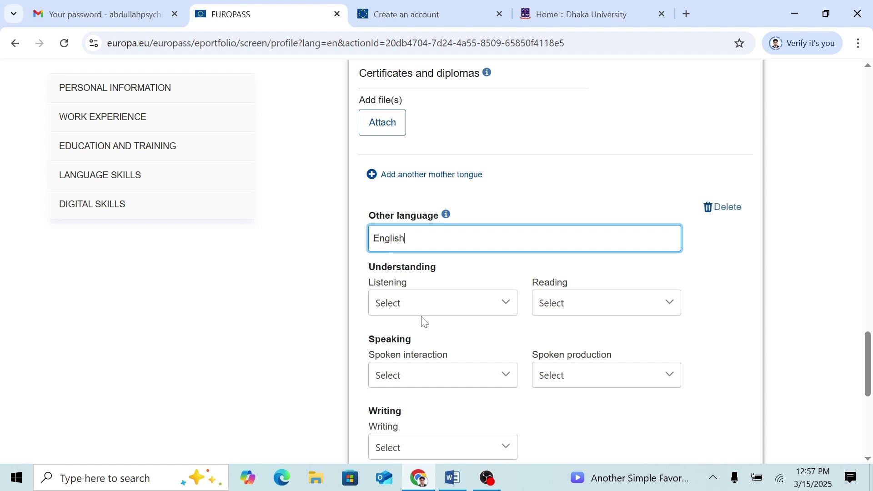
Step: Rate English C1 for listening and B2 for reading, speaking and writing, then save
left_click(508, 305)
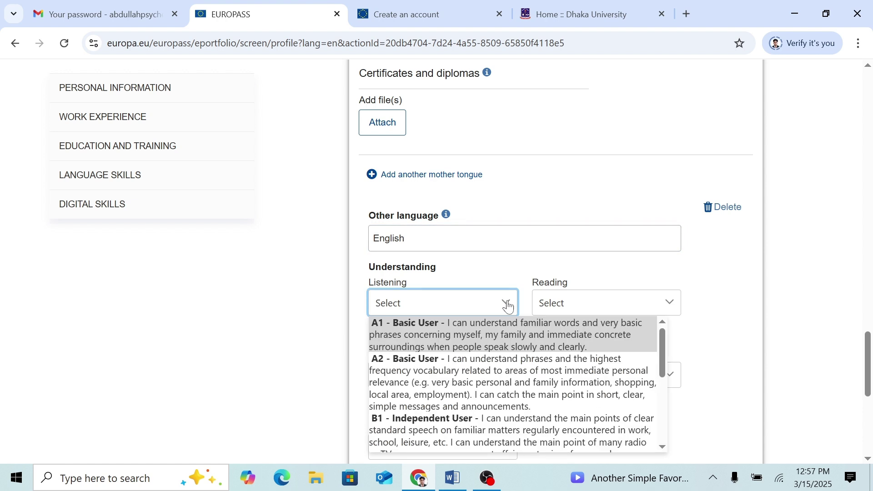
scroll(464, 350, "down", 1)
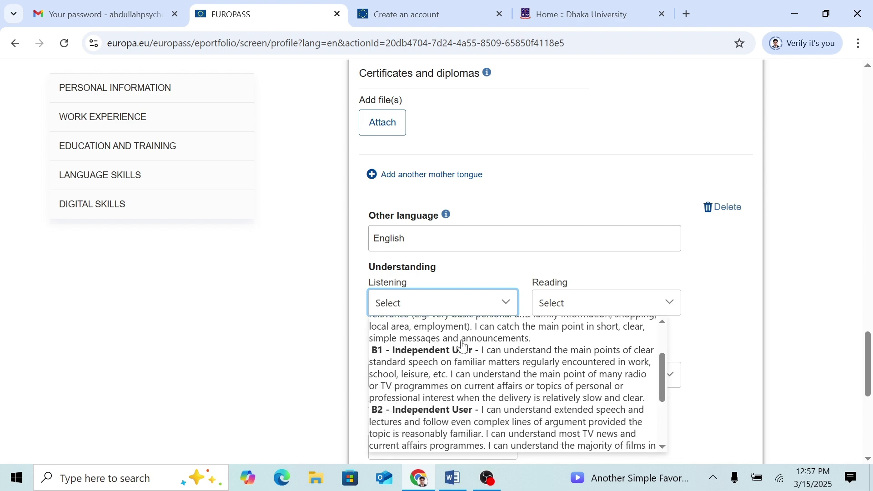
scroll(473, 410, "down", 1)
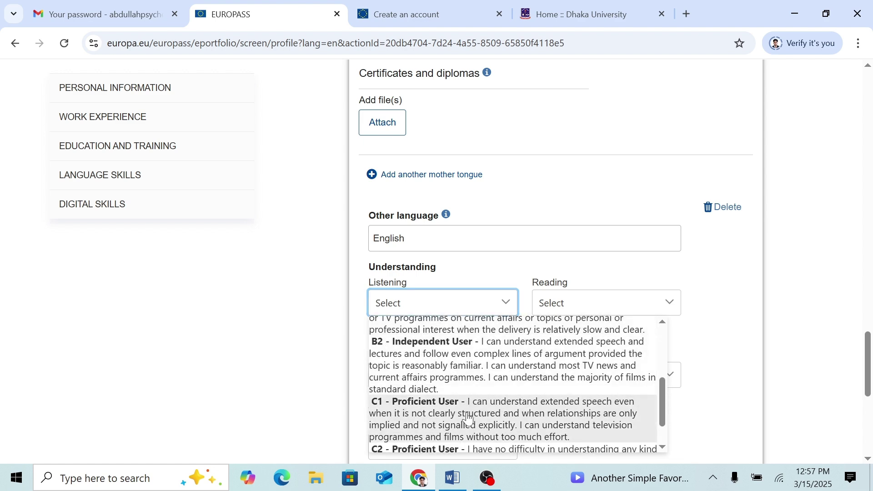
left_click(468, 418)
left_click(575, 302)
key("Down")
key("Down")
key("Down")
key("Down")
key("Return")
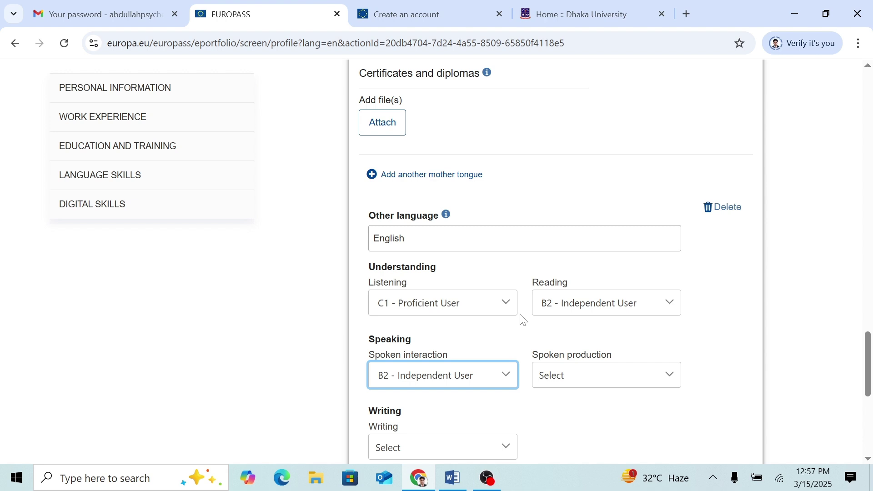
key("Tab")
key("Down")
key("Down")
key("Down")
key("Down")
key("Tab")
key("Down")
key("Down")
key("Down")
key("Down")
scroll(580, 370, "down", 3)
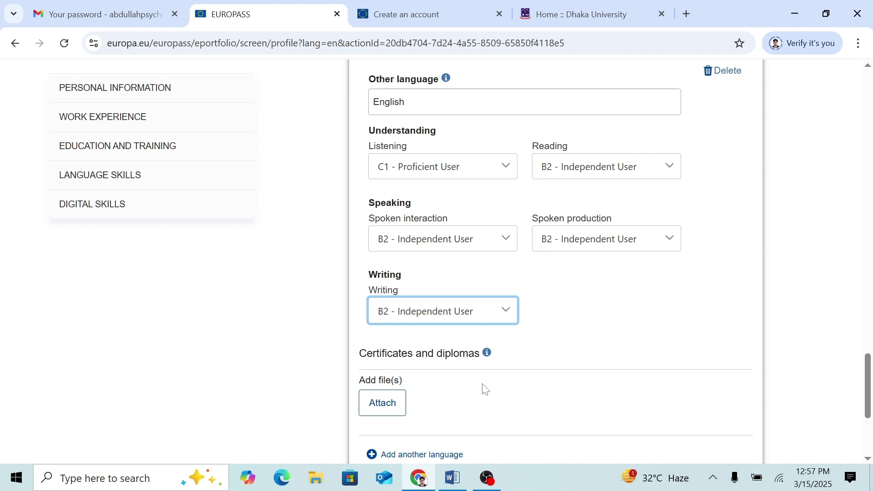
scroll(386, 391, "down", 2)
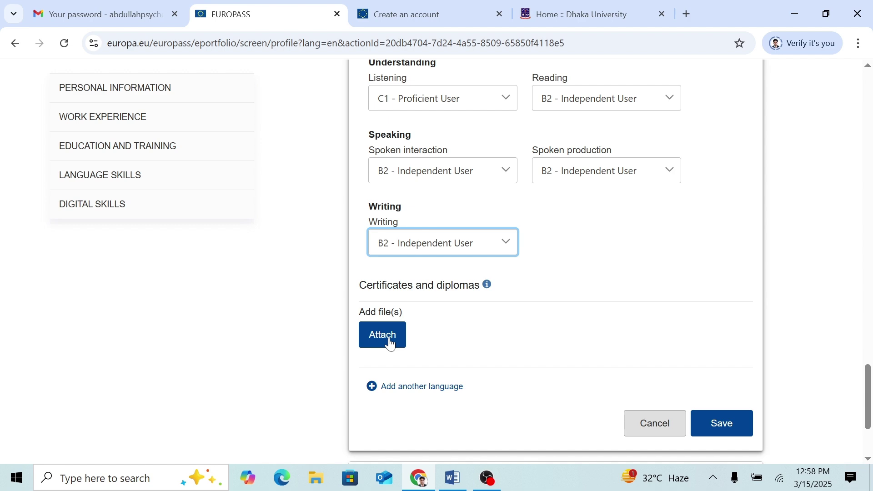
left_click(716, 427)
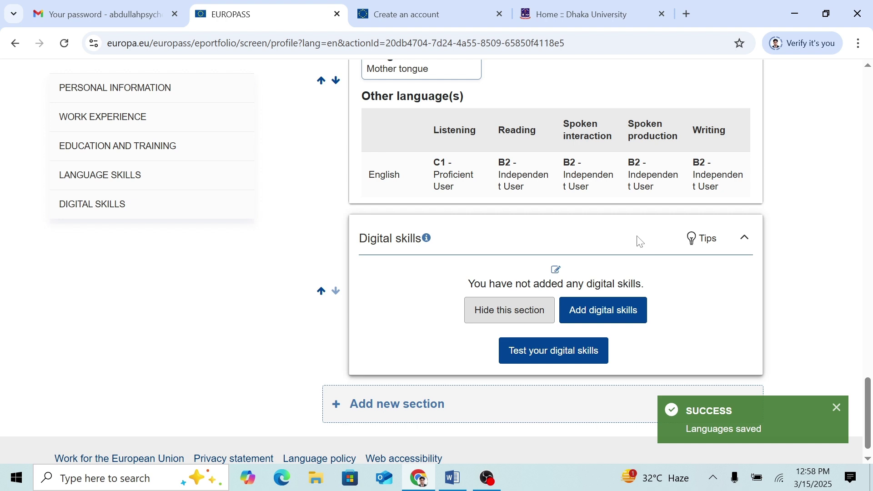
Step: Begin adding digital skills, staying on the site past the self-test warning
left_click(627, 312)
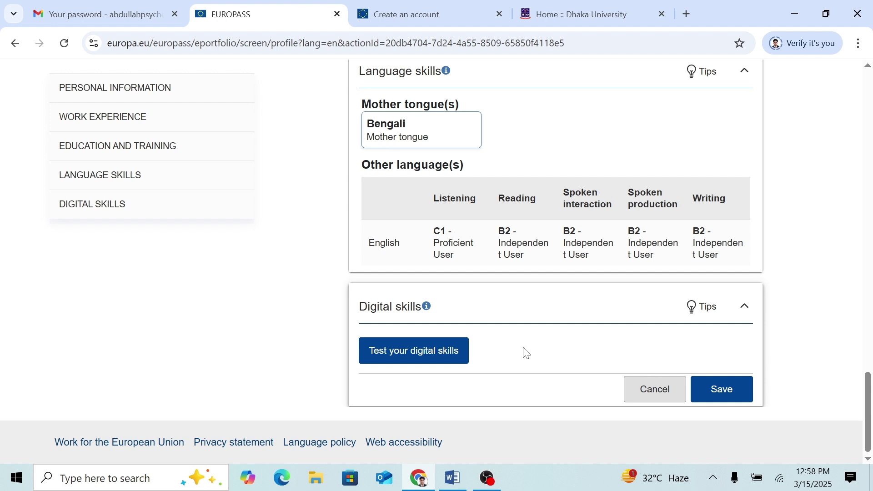
left_click(461, 349)
left_click(543, 135)
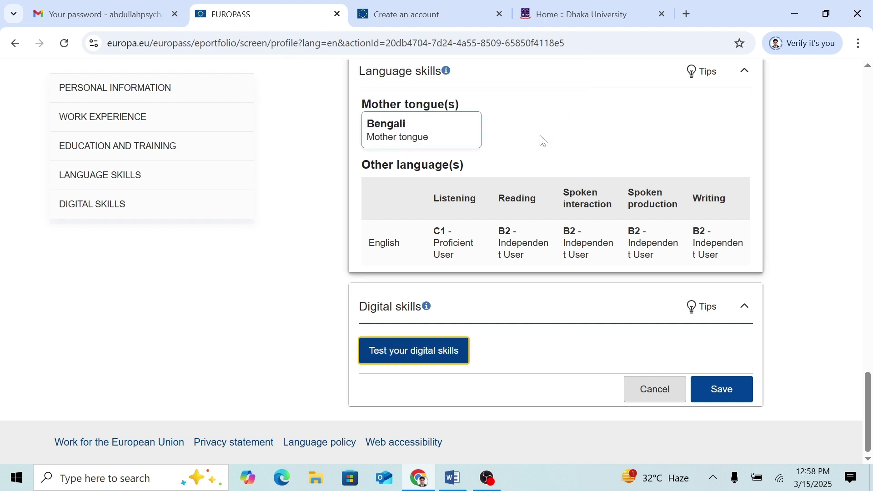
scroll(626, 335, "down", 4)
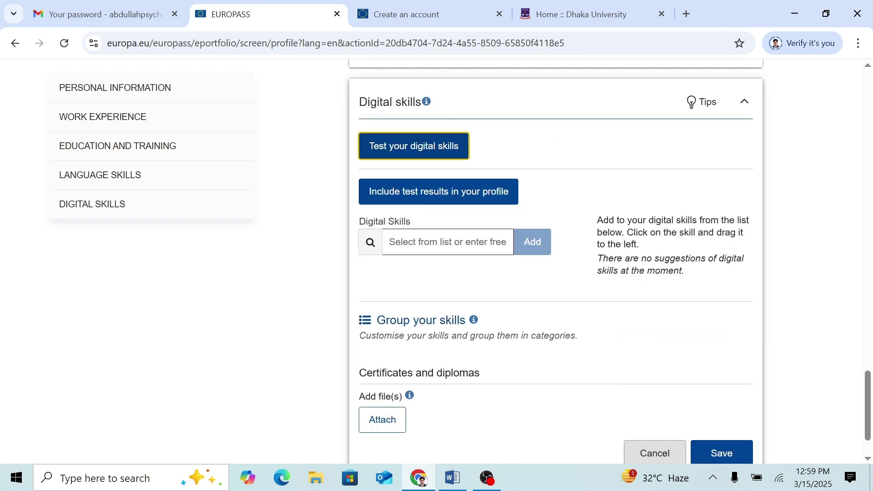
Step: Add Microsoft Office, Graphics Design and Content creator as digital skills and save
left_click(448, 242)
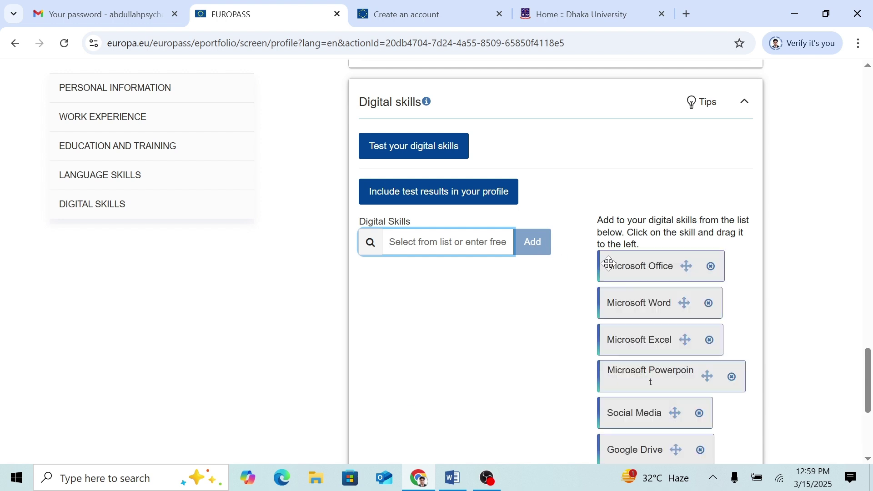
left_click_drag(627, 262, 506, 330)
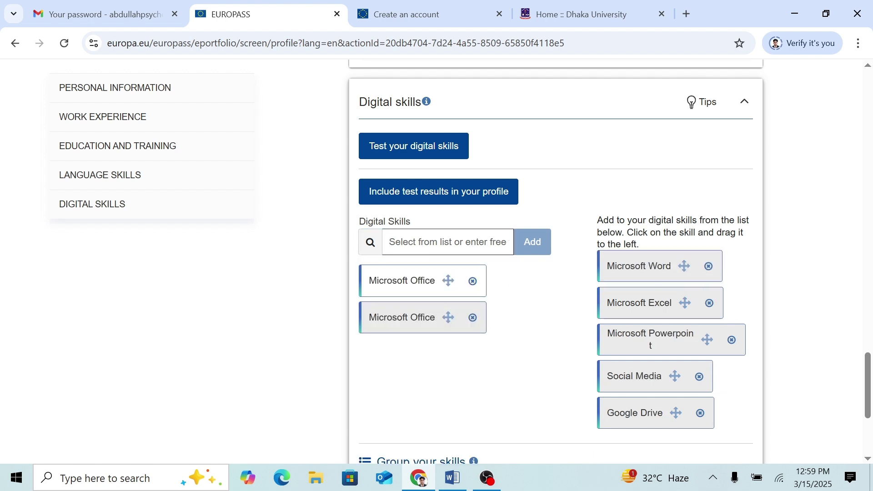
left_click(447, 242)
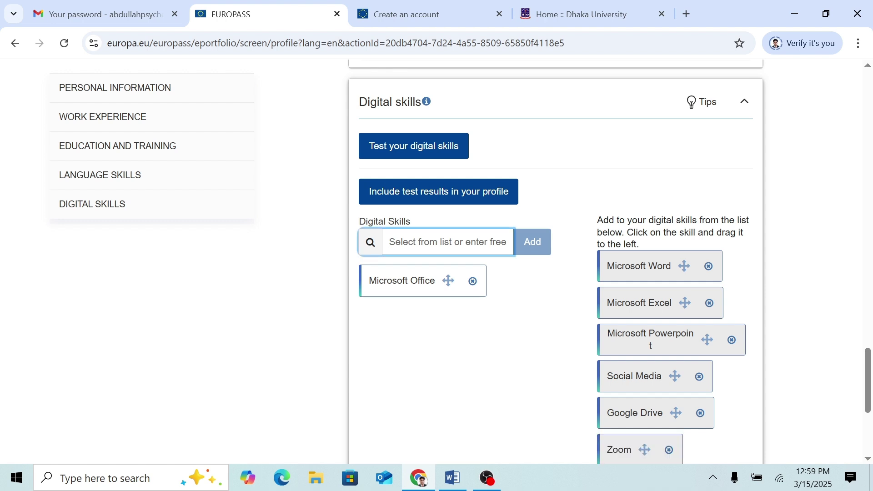
type("Graphics Design")
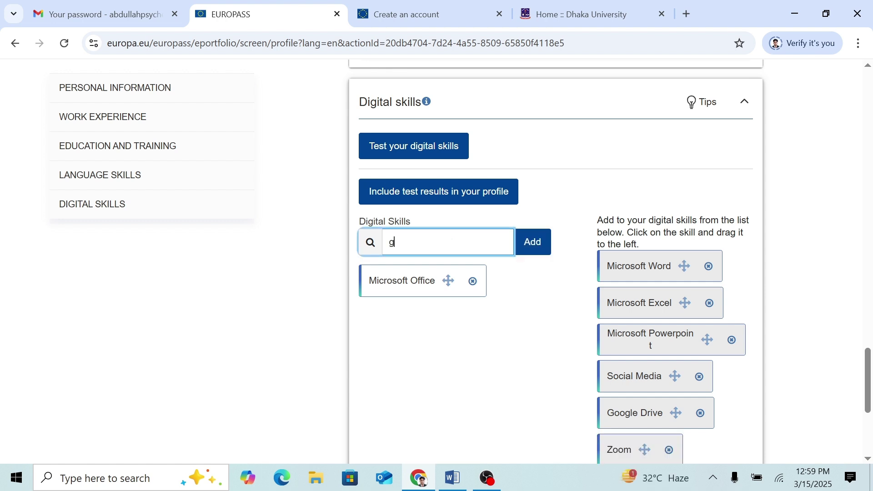
left_click(536, 245)
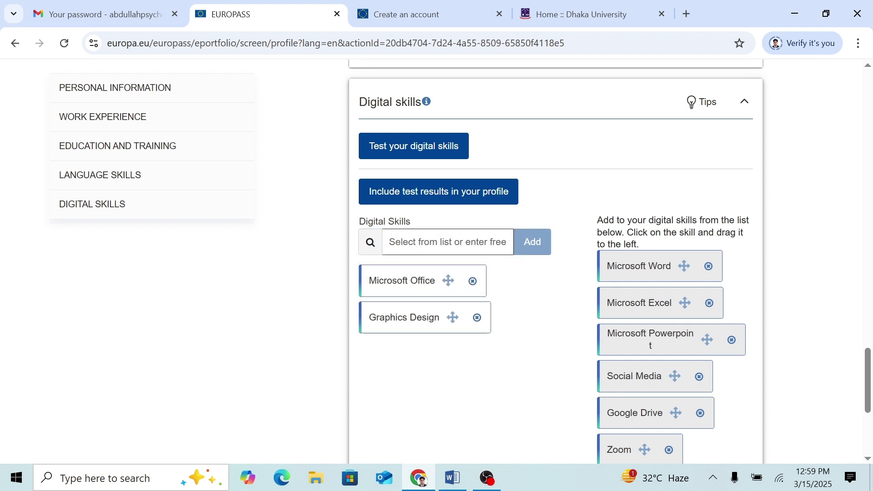
left_click(390, 242)
type("C")
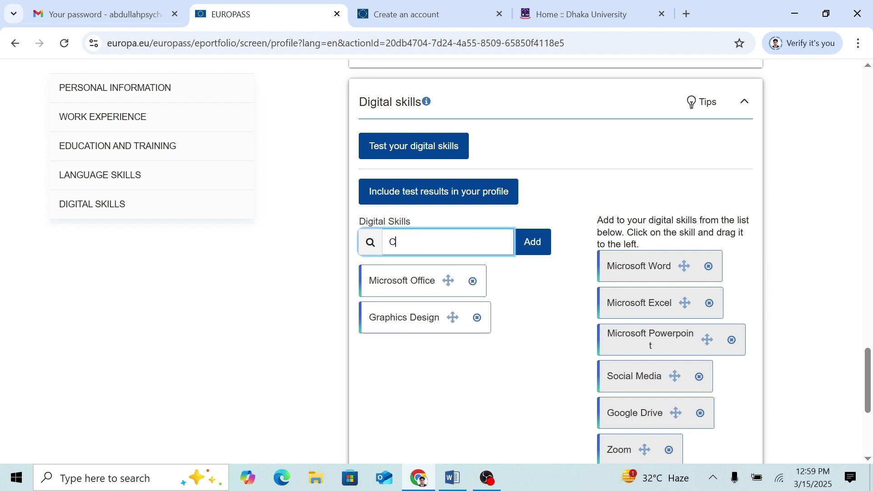
type("ontent creator")
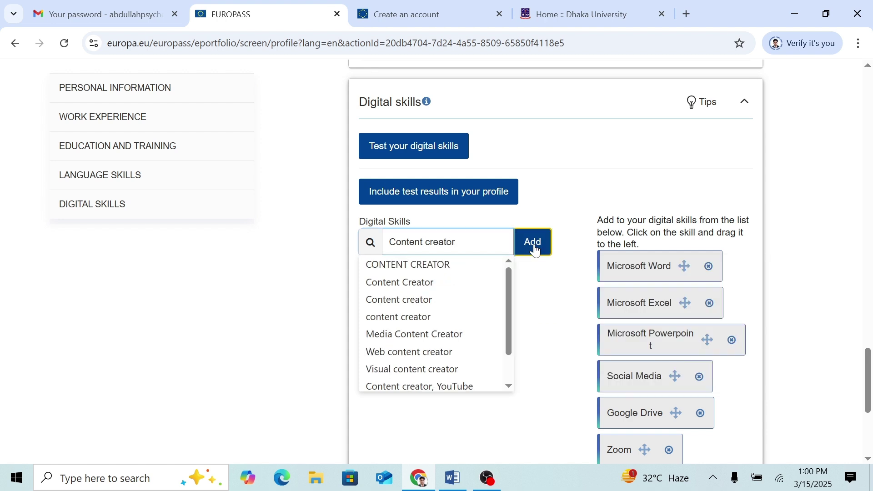
left_click(533, 242)
scroll(528, 291, "down", 3)
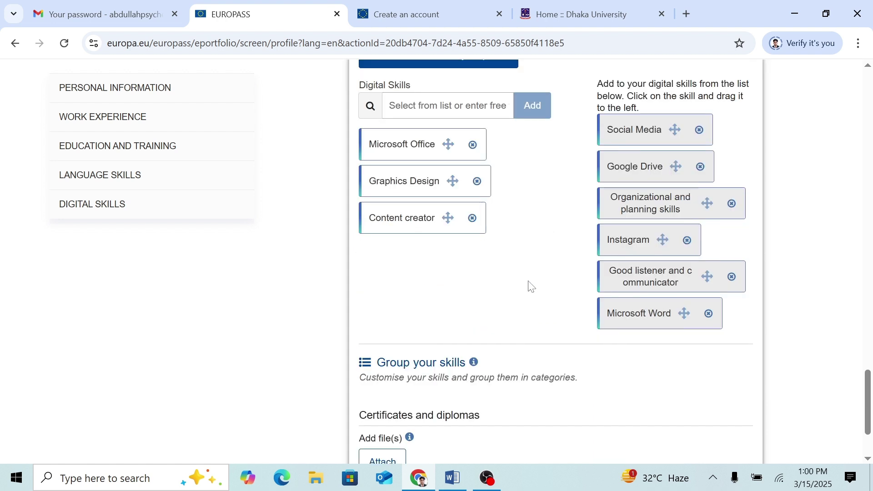
scroll(528, 289, "down", 3)
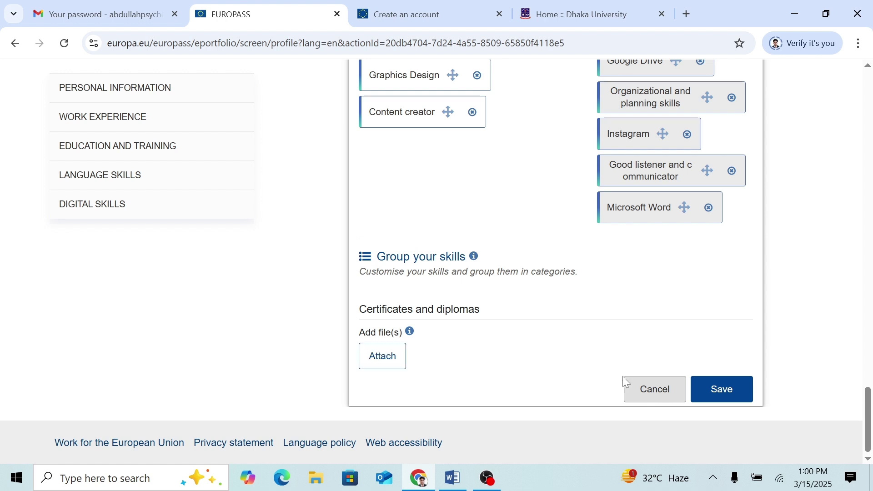
left_click(715, 390)
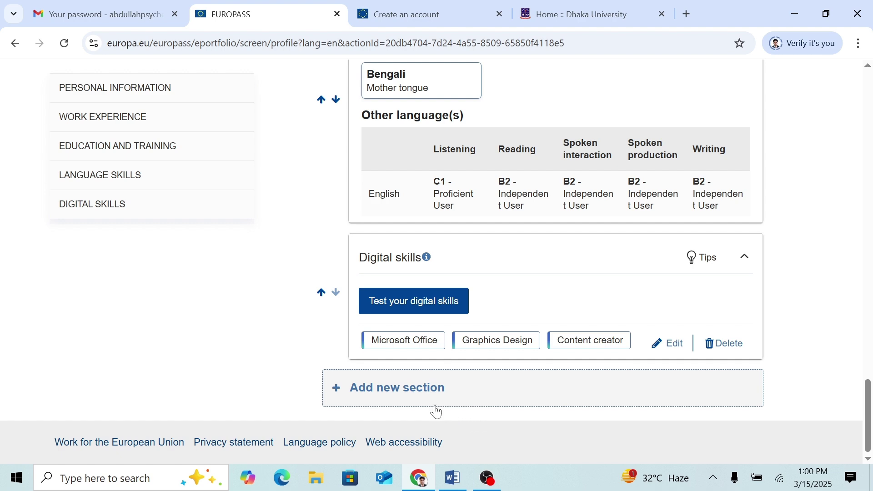
Step: Create a Management and leadership skills section
left_click(422, 391)
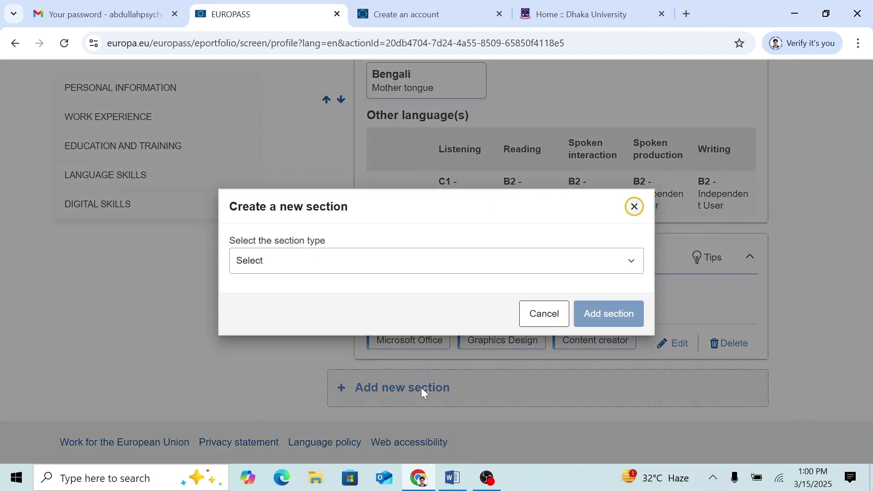
left_click(542, 264)
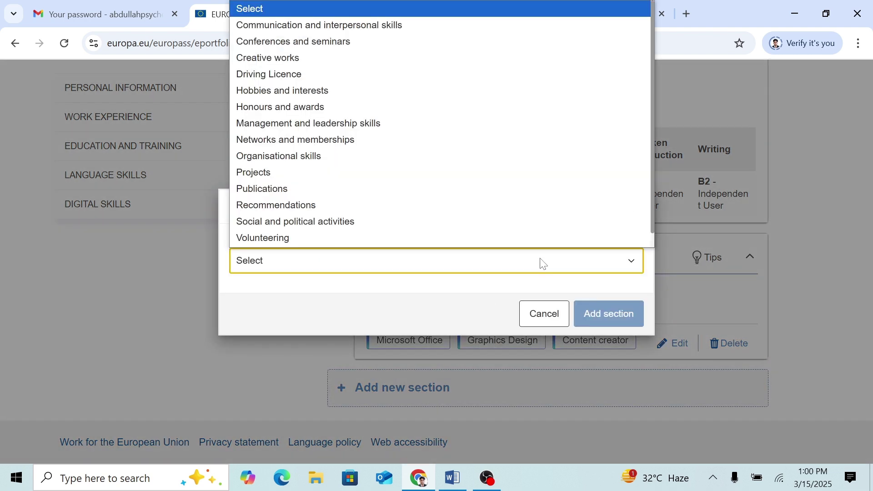
left_click(401, 131)
left_click(615, 314)
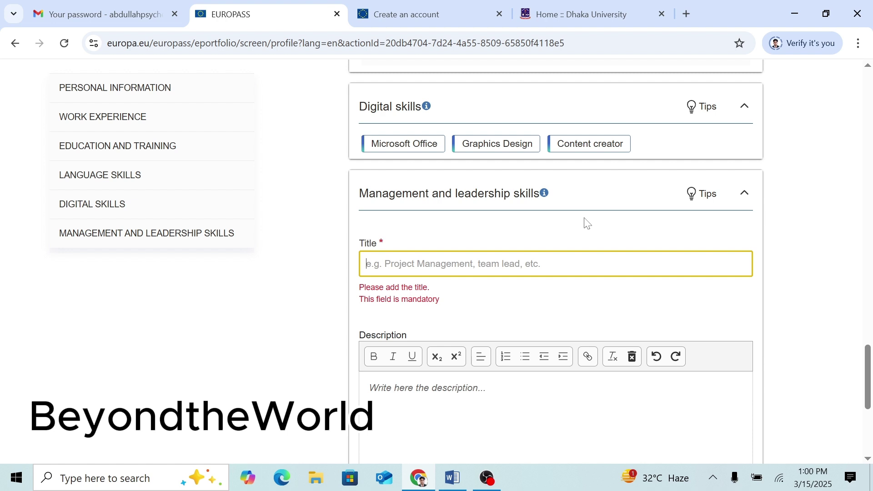
Step: Title the entry Election Commissioner, paste its description from the Word CV, and save
key("Down")
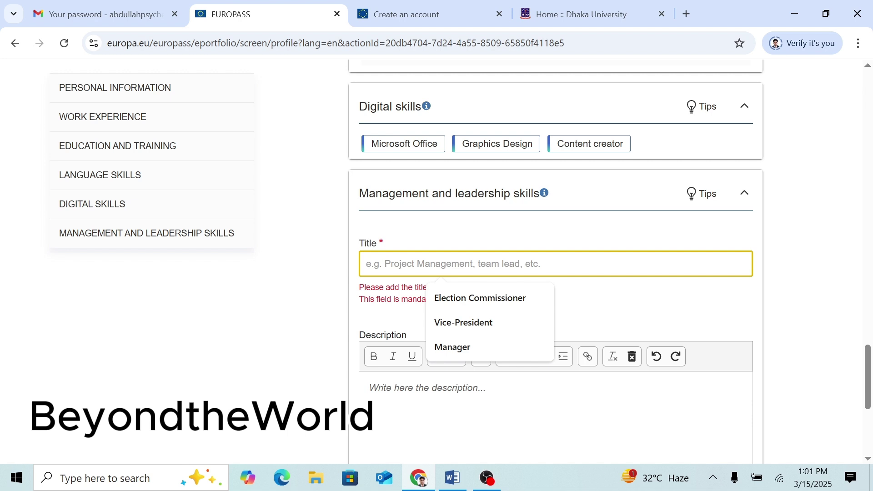
key("Down")
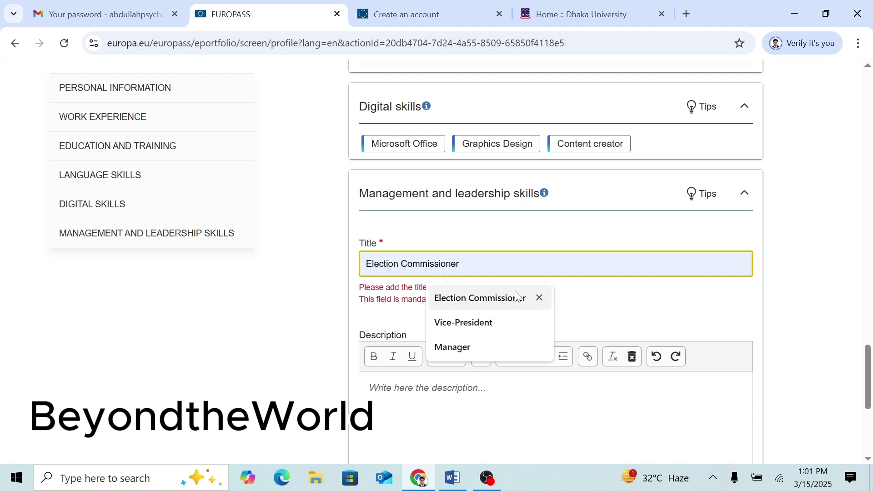
key("Return")
scroll(538, 277, "down", 3)
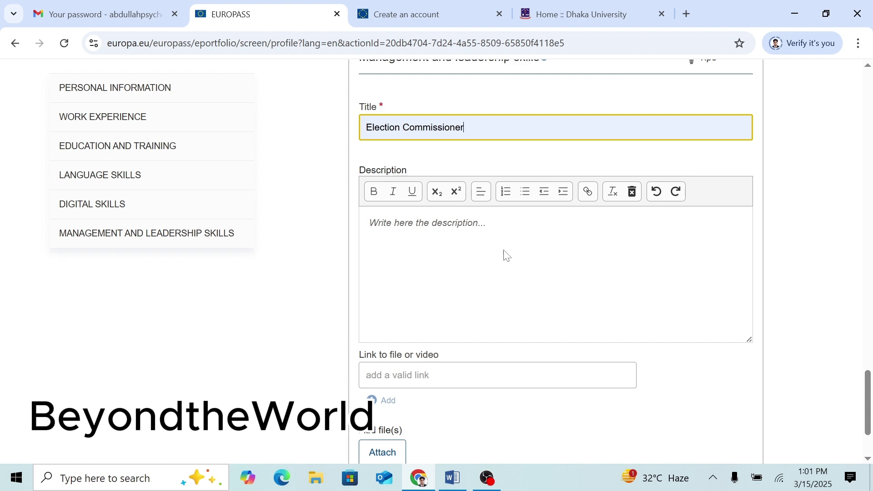
key("alt+Tab")
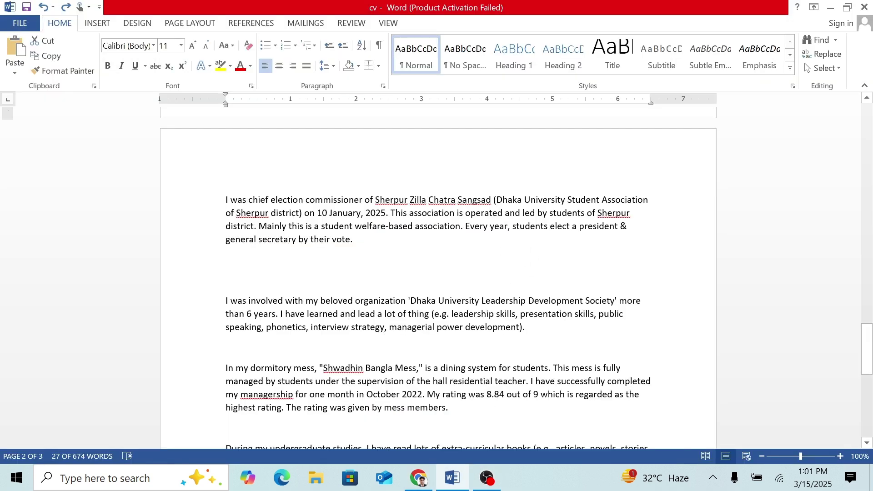
key("alt+Tab")
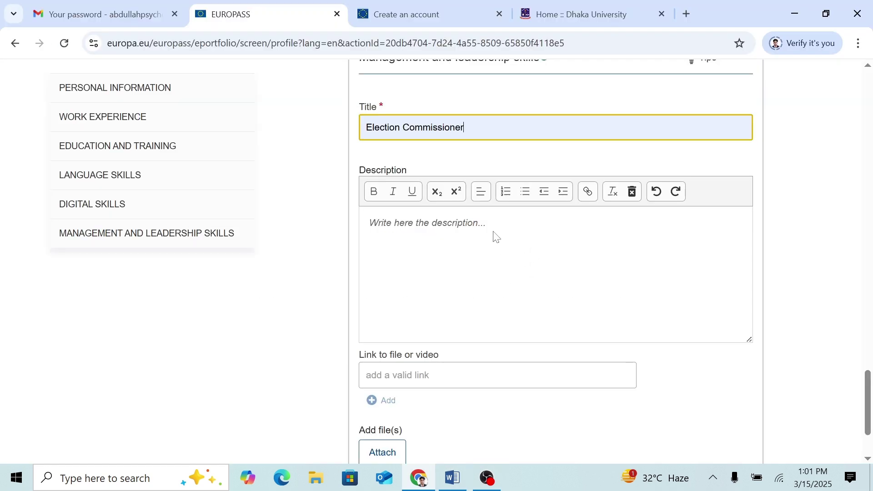
type("I was chief election commissioner of Sherpur Zilla Chatra Sangsad (Dhaka University Student Association of Sherpur district) on 10 January, 2025. This association is operated and led by students of Sherpur district. Mainly this is a student welfare-based association. Every year, students elect a president & general secretary by their vote.")
scroll(399, 353, "down", 2)
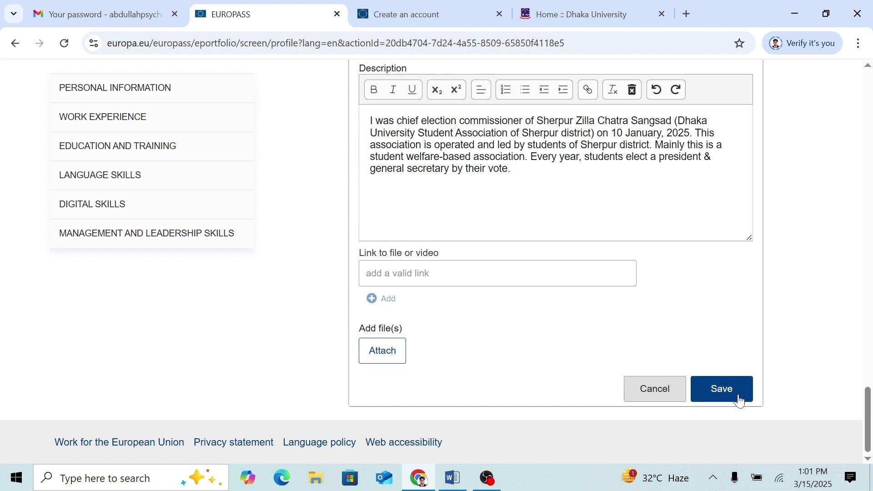
left_click(719, 389)
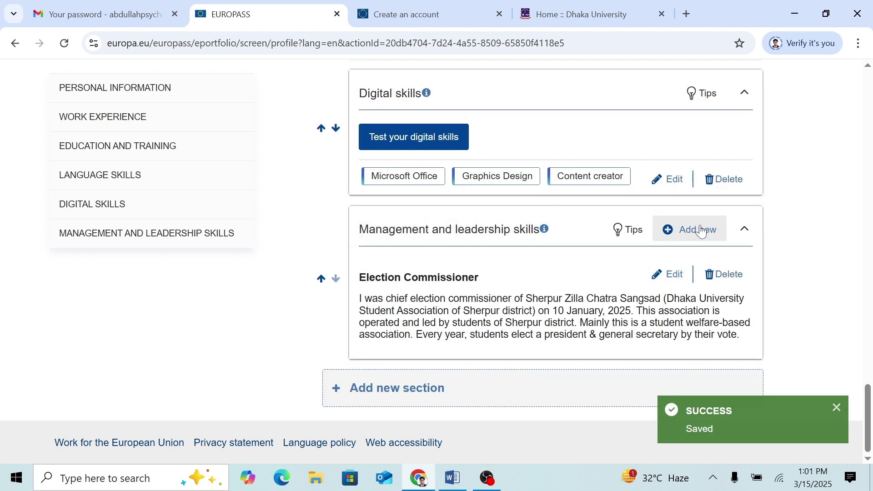
Step: Add a Vice-President entry with its description pasted in
left_click(701, 231)
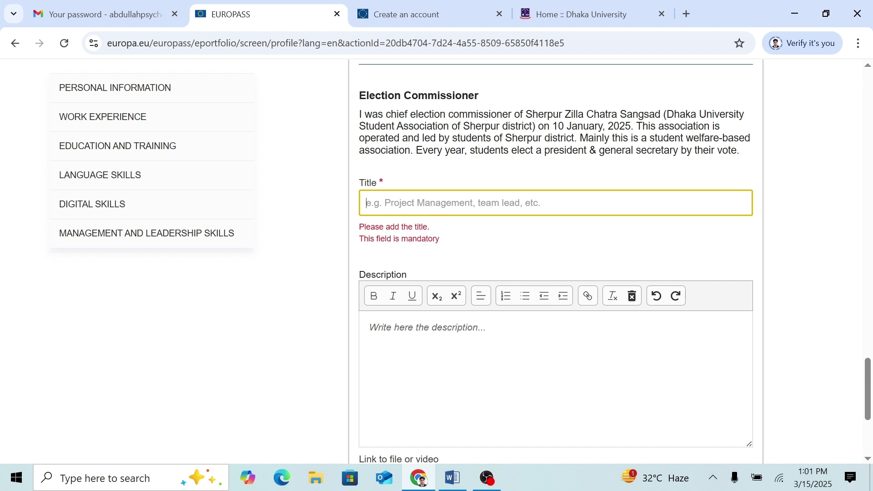
key("Down")
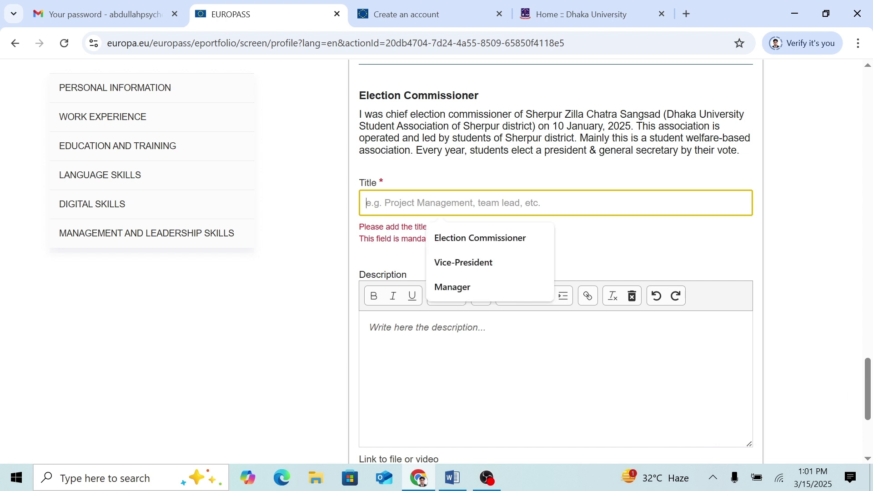
left_click(478, 262)
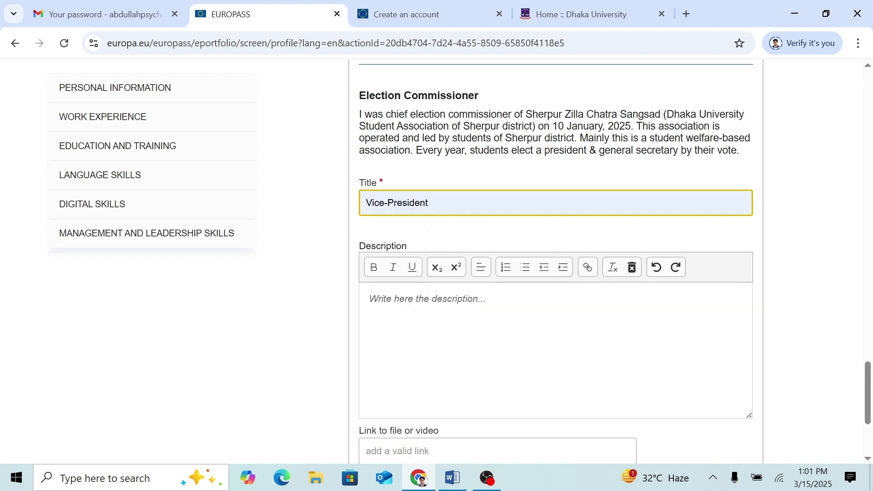
left_click_drag(486, 299, 369, 298)
type("I was involved with my beloved organization 'Dhaka University Leadership Development Society' more than 6 years. I have learned and lead a lot of thing (e.g. leadership skills, presentation skills, public speaking, phonetics, interview strategy, managerial power development)..")
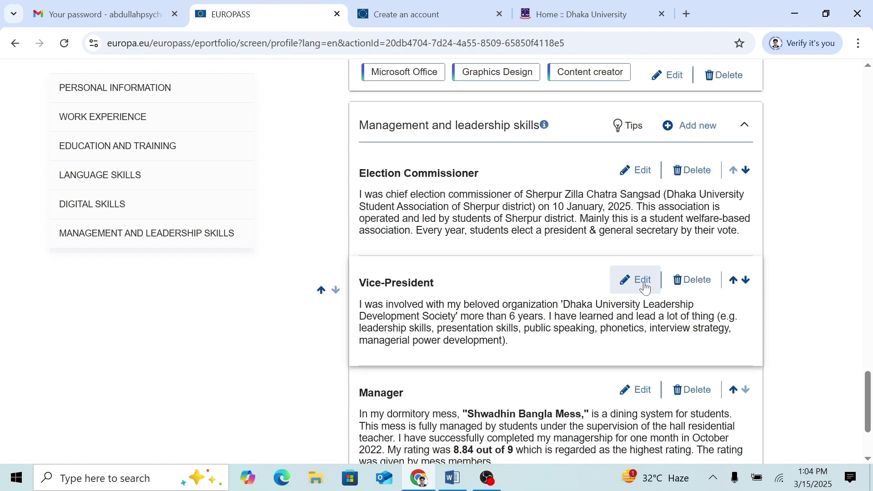
Step: Reopen the Vice-President entry for editing and save it again
left_click(645, 288)
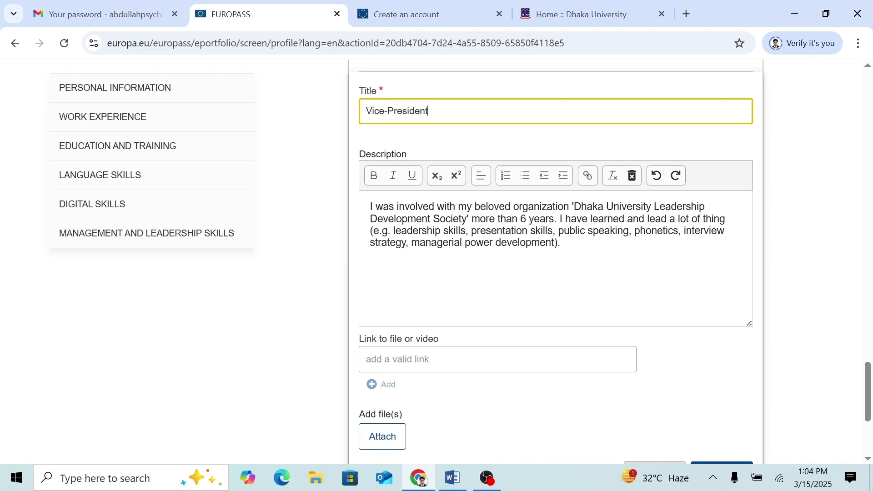
left_click(572, 207)
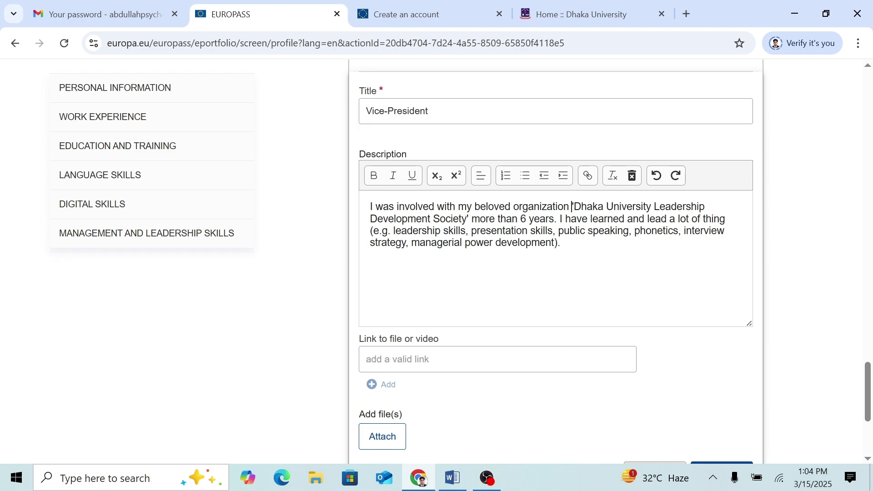
scroll(703, 273, "down", 4)
left_click(709, 270)
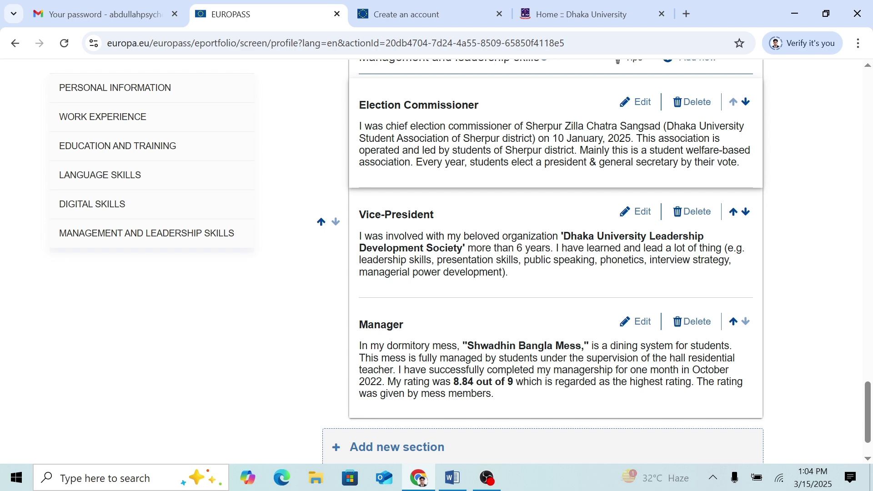
scroll(449, 430, "down", 1)
Step: Create an Honours and awards section
left_click(412, 399)
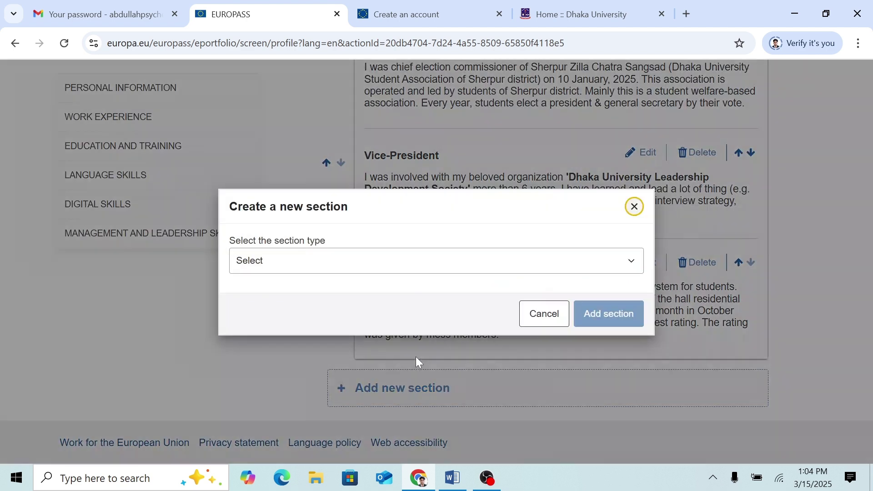
left_click(517, 262)
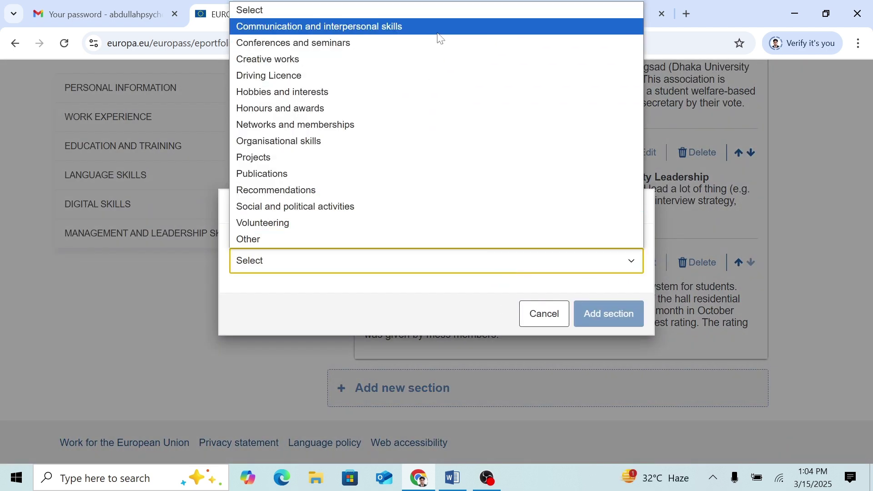
left_click(390, 107)
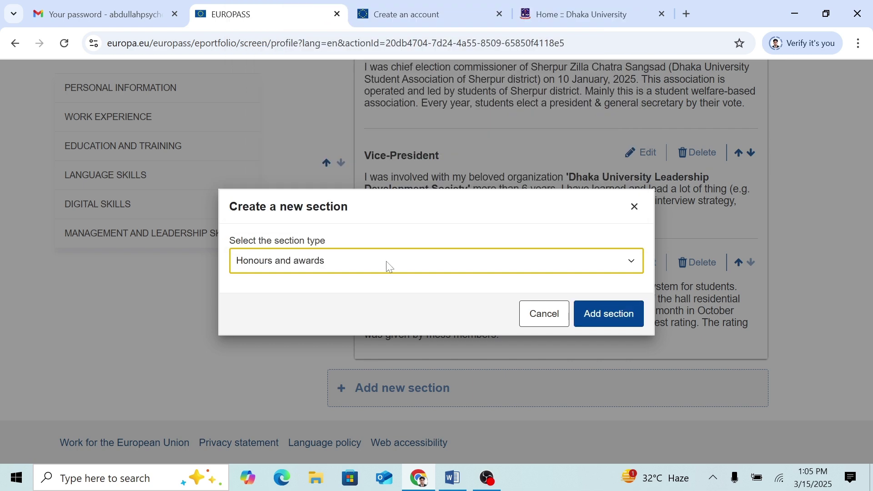
left_click(615, 314)
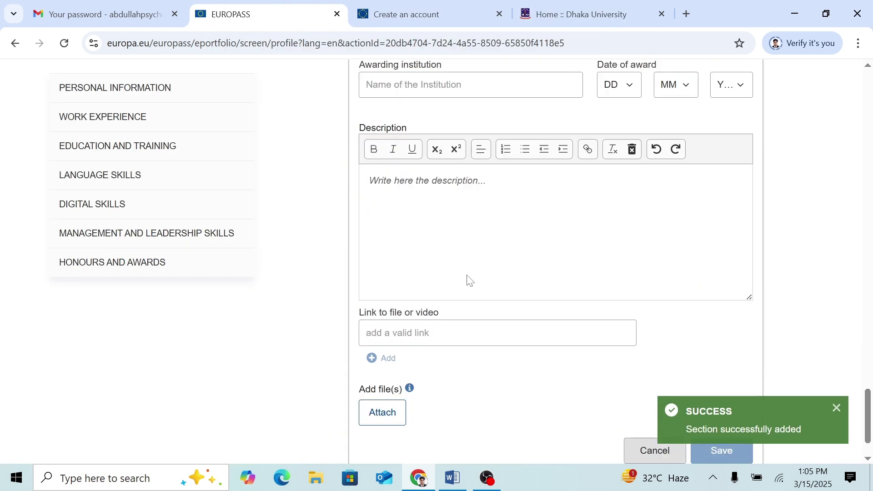
Step: Fill in the TALENT POOL scholarship title, Dhaka education board, and 16/06/2016 date
scroll(524, 225, "up", 3)
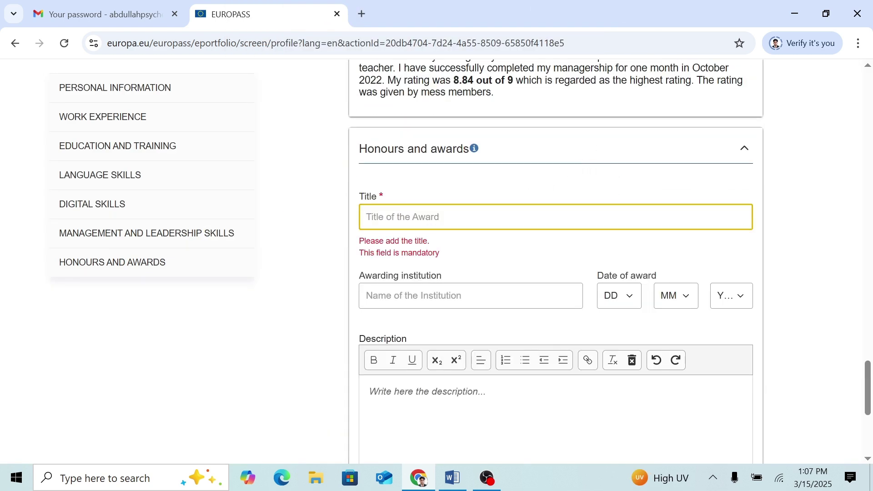
key("Down")
key("Down")
key("Return")
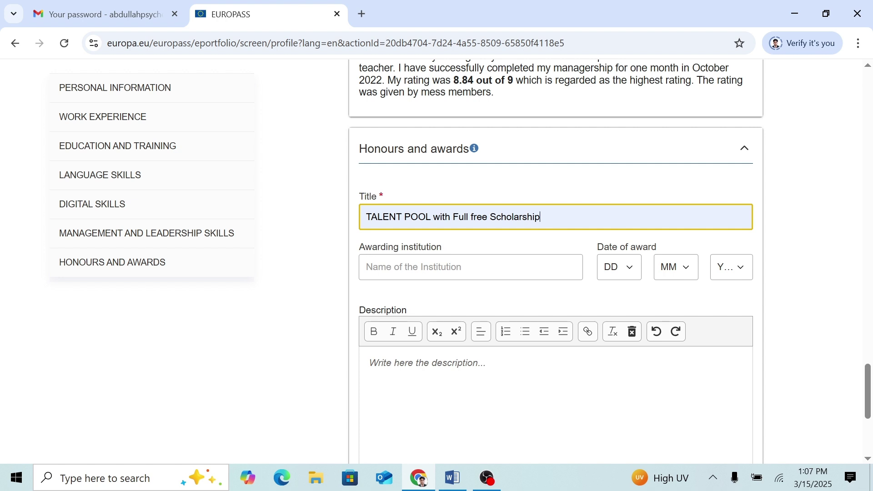
left_click(454, 267)
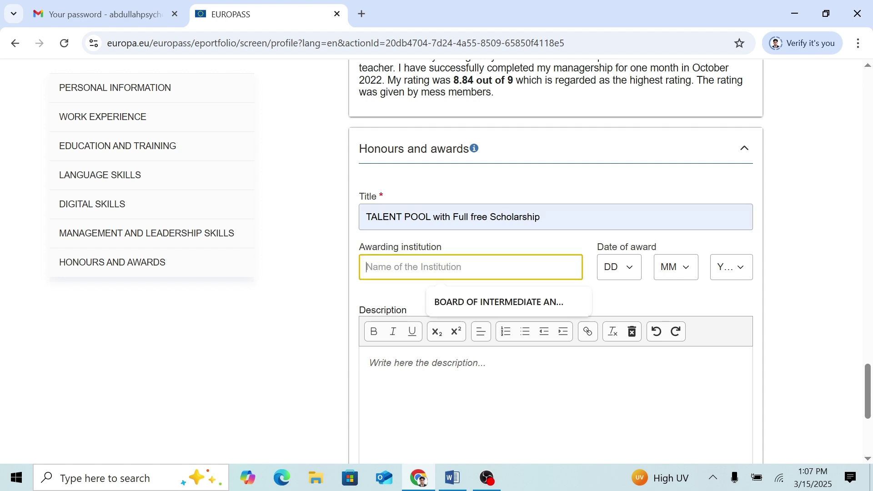
left_click(495, 300)
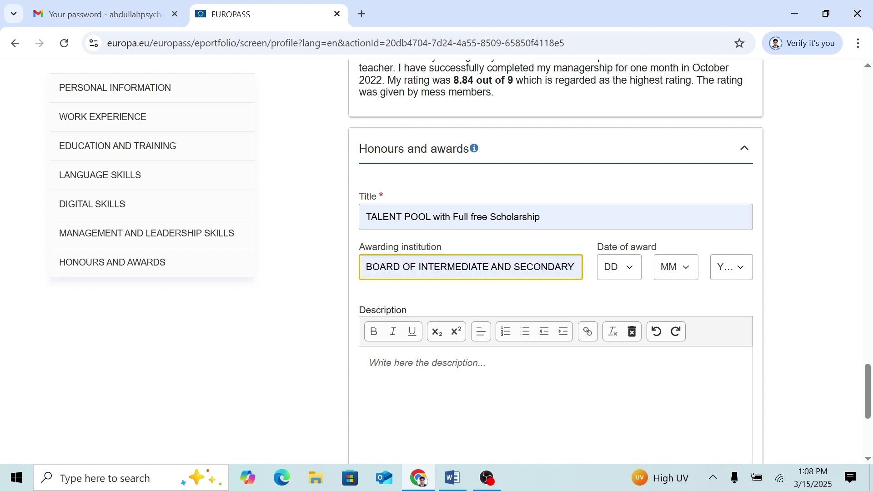
left_click(630, 271)
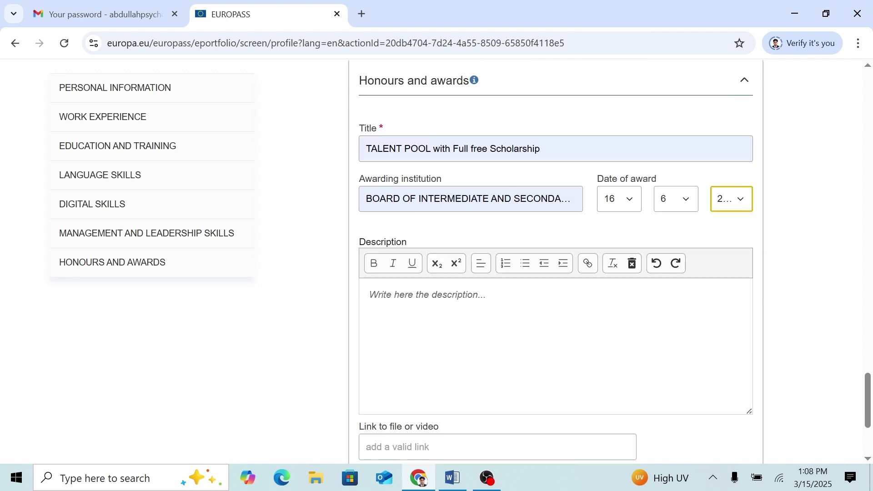
scroll(526, 300, "down", 3)
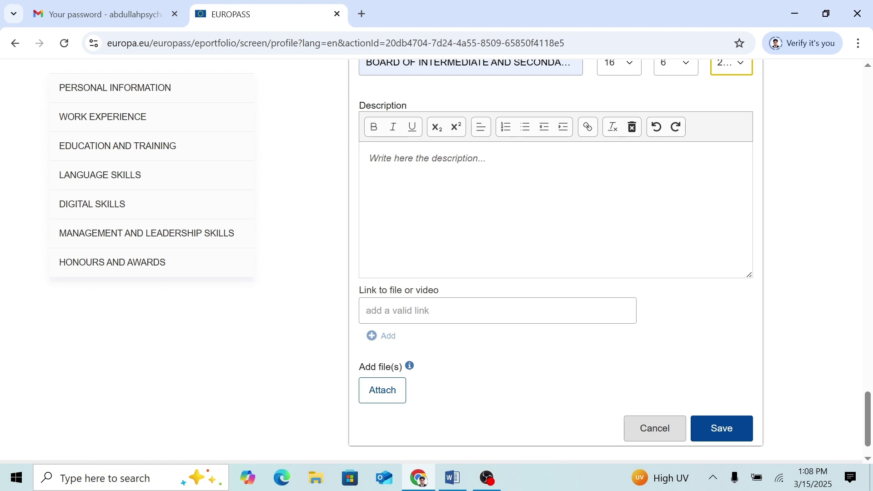
Step: Paste the scholarship PDF's web address into Link to file and save the award
left_click(362, 17)
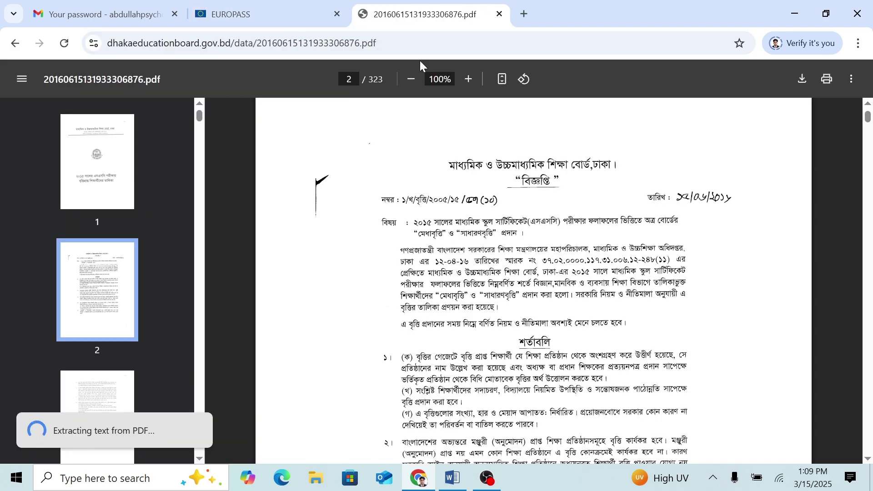
left_click(400, 43)
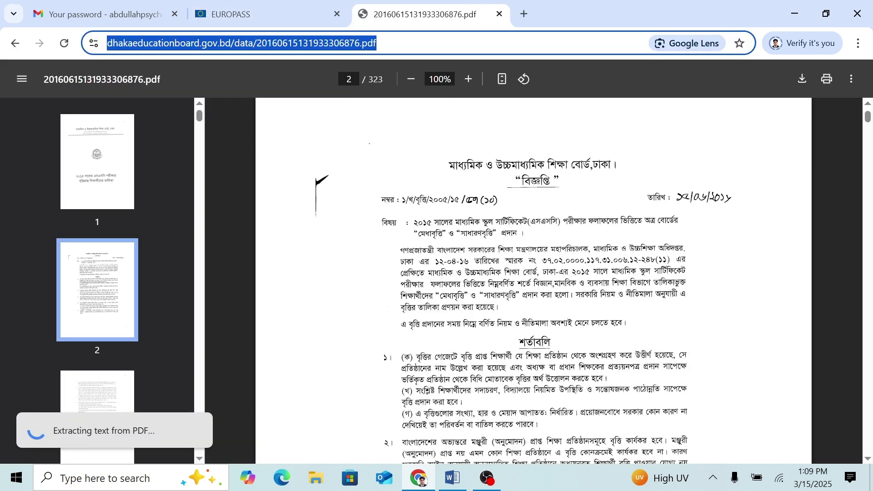
double_click(400, 43)
left_click_drag(400, 43, 106, 43)
key("ctrl+c")
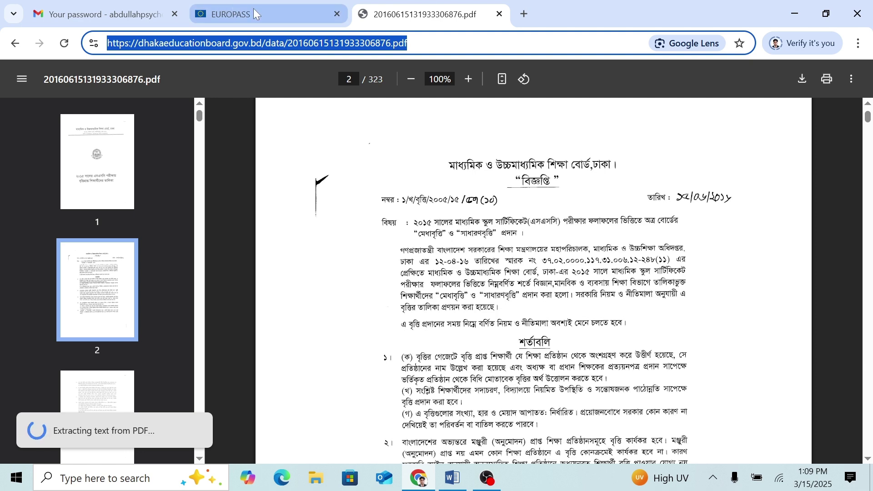
left_click(252, 8)
left_click(409, 310)
key("ctrl+v")
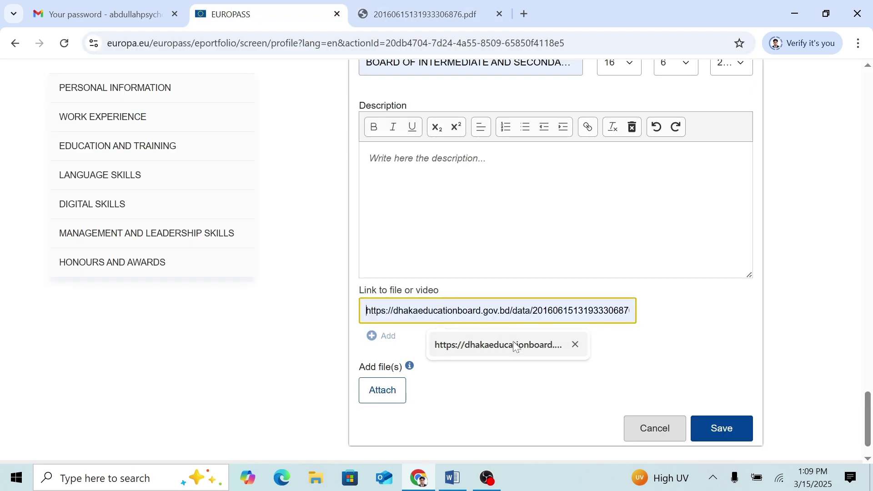
left_click(721, 430)
scroll(591, 313, "down", 1)
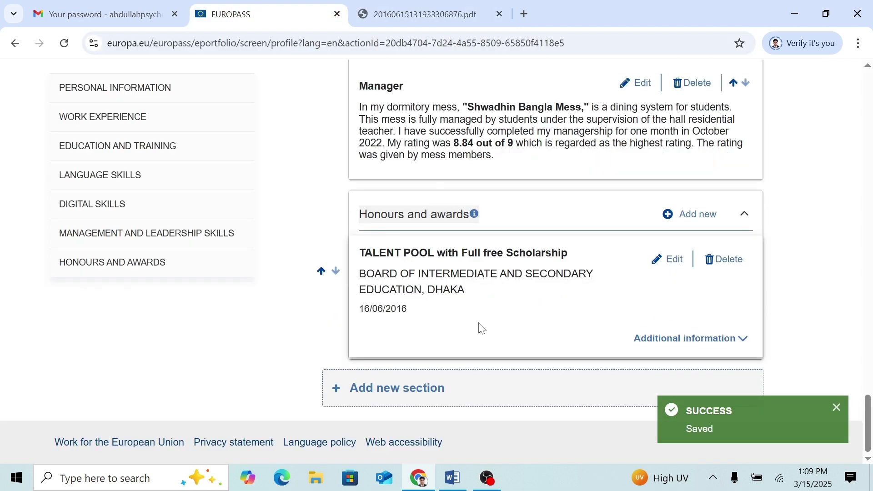
left_click(408, 390)
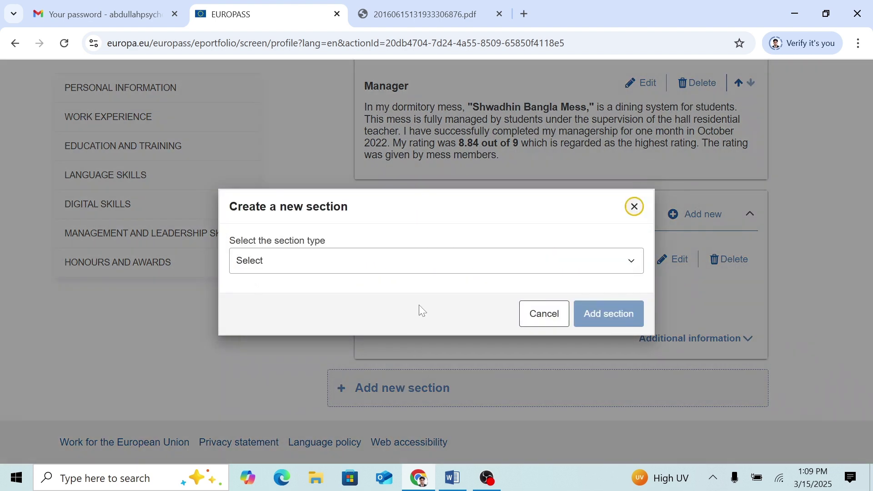
Step: Add a Networks and memberships section
left_click(464, 268)
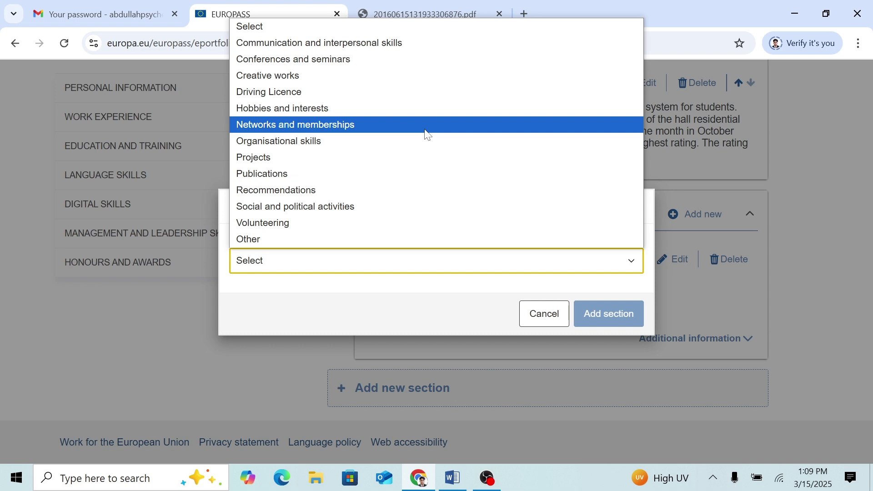
left_click(427, 129)
left_click(602, 317)
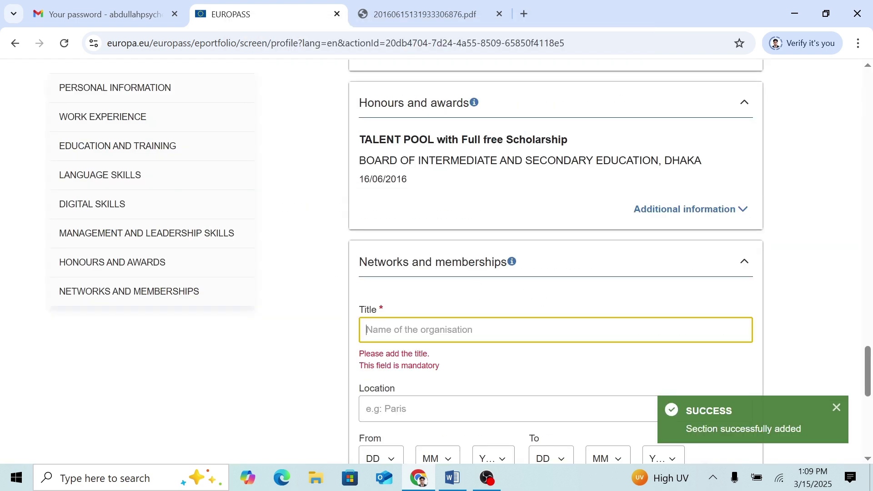
Step: Enter Bangladesh Psychological Associacation in Dhaka, Bangladesh with a general-member description, and save
scroll(468, 302, "down", 3)
type("Bangladesh ")
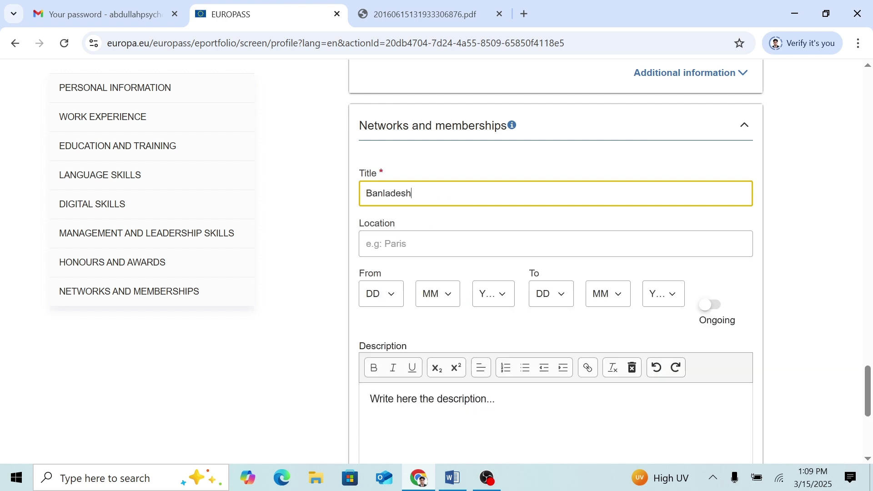
type("Psychological Associacation")
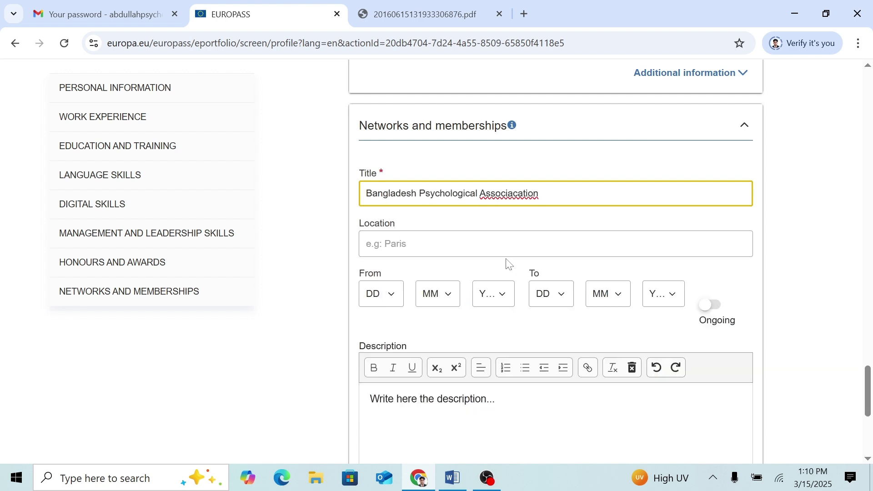
key("Tab")
key("Down")
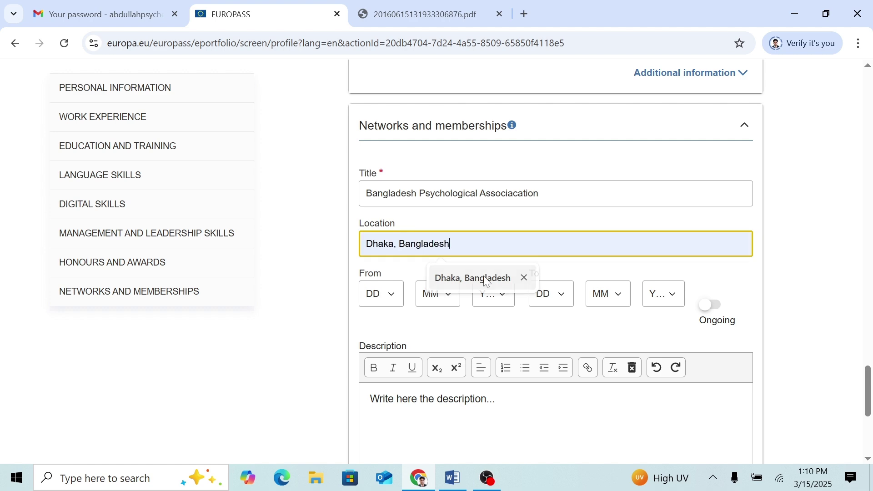
key("Return")
scroll(616, 318, "down", 4)
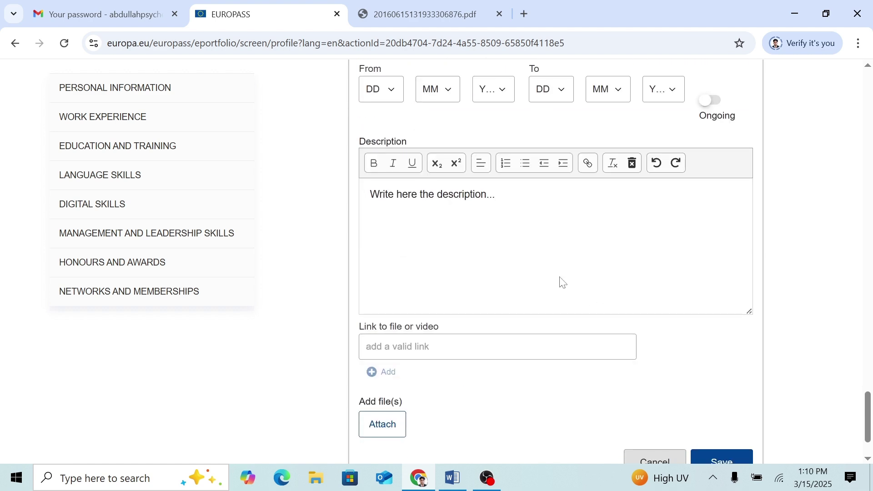
left_click(452, 477)
scroll(455, 272, "down", 4)
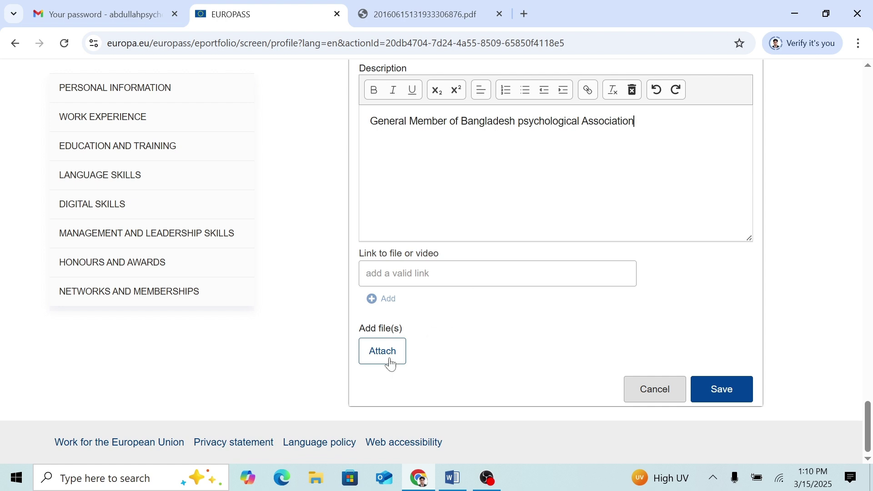
left_click(718, 390)
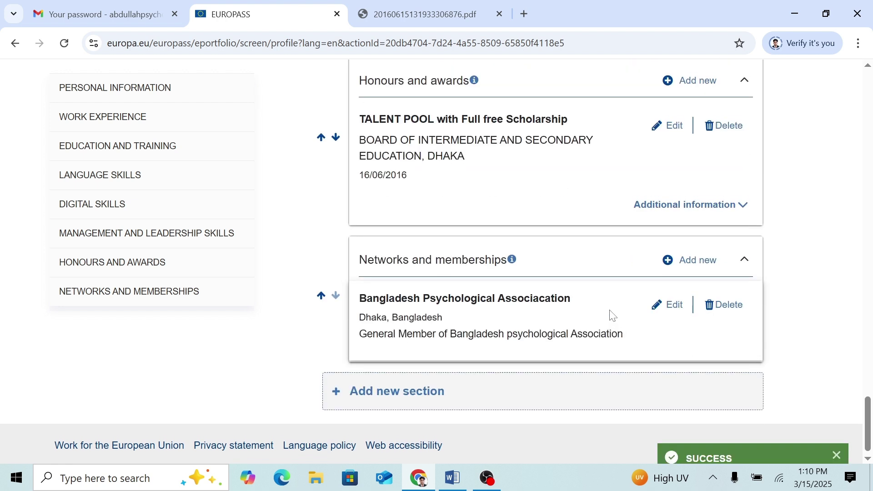
Step: Add a Hobbies and interests section listing Reading Magazine, Traveling
left_click(418, 395)
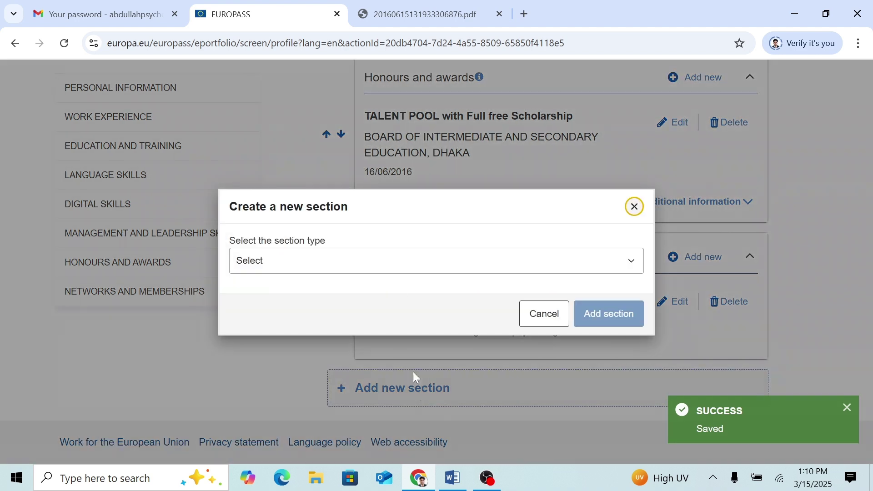
left_click(420, 257)
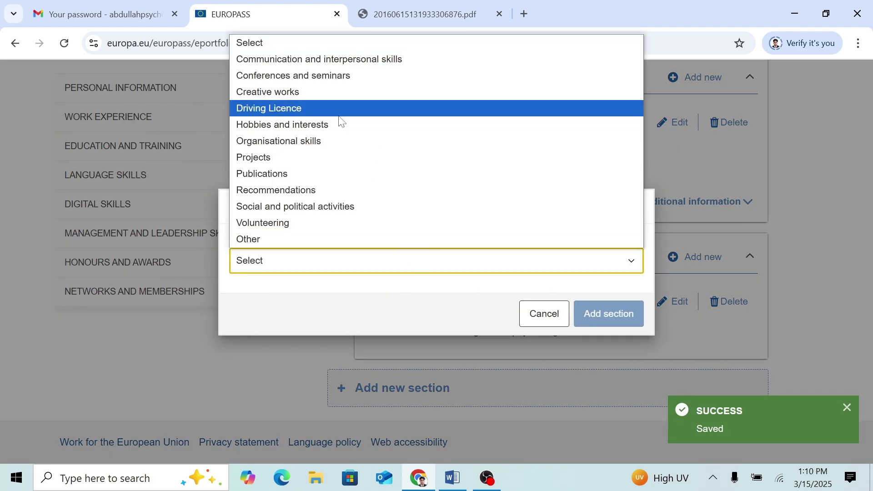
left_click(336, 128)
left_click(606, 317)
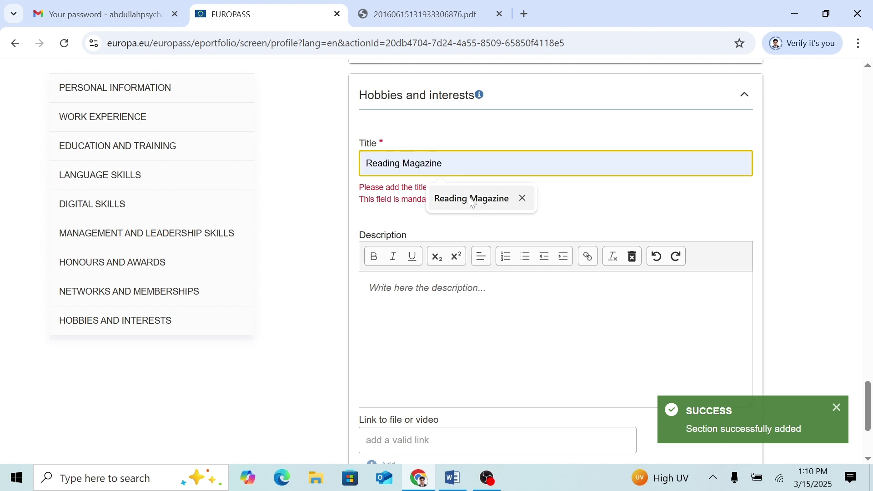
left_click(468, 201)
type(", ")
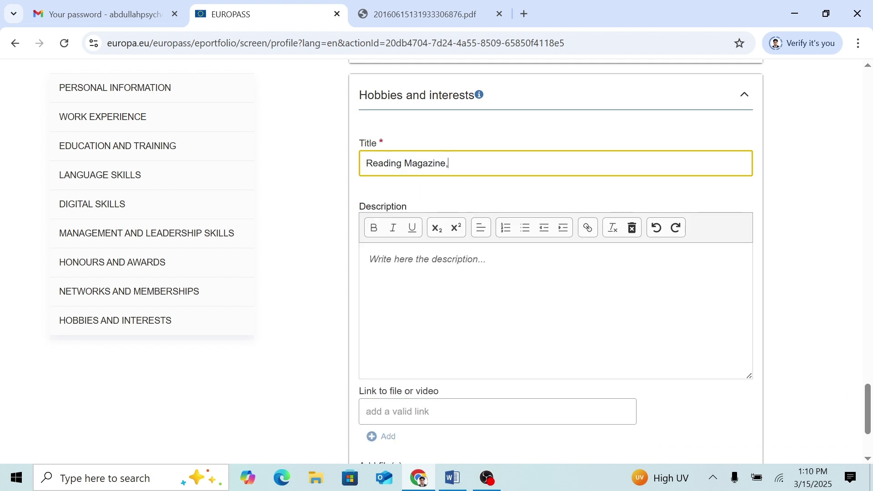
type("Traveling")
scroll(677, 305, "down", 3)
left_click(725, 391)
Step: Add a Volunteering entry titled Blood Donor located in Bangladesh
left_click(726, 390)
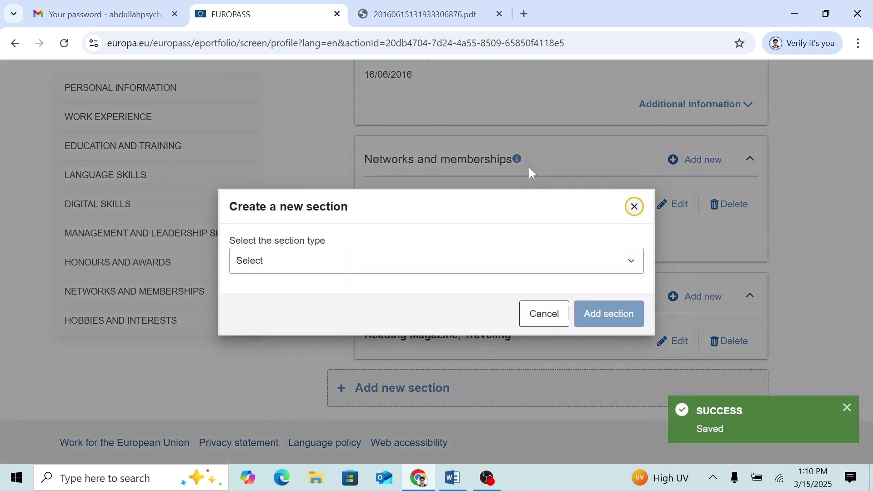
left_click(527, 266)
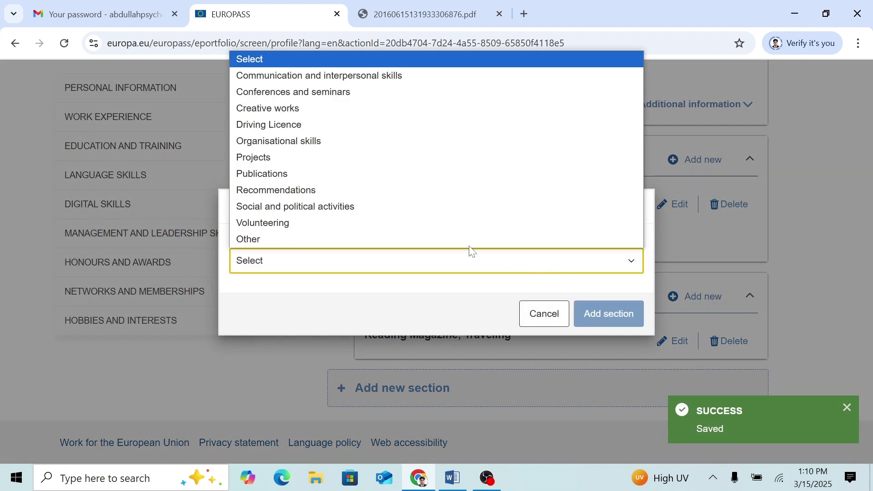
left_click(338, 222)
left_click(581, 313)
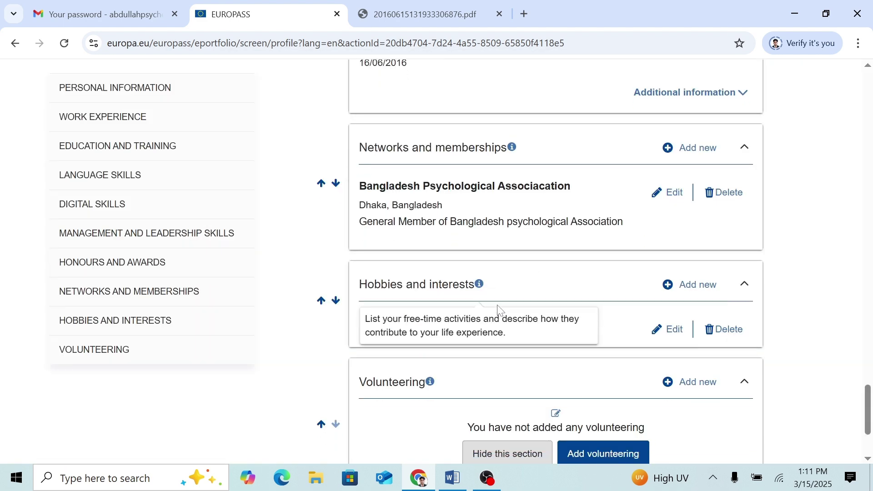
scroll(541, 268, "down", 3)
left_click(541, 268)
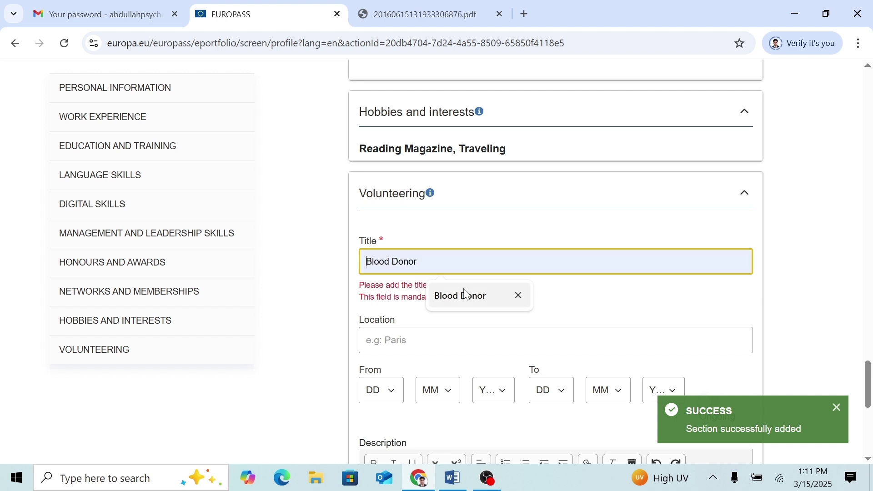
left_click(473, 294)
left_click(473, 312)
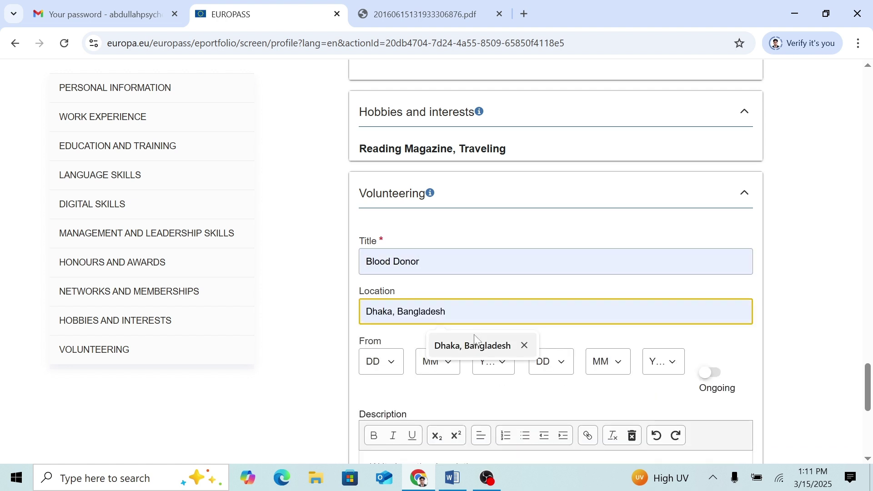
type("Bangladesh")
Step: Mark the volunteering as ongoing, starting 01/10/2018
scroll(717, 211, "down", 4)
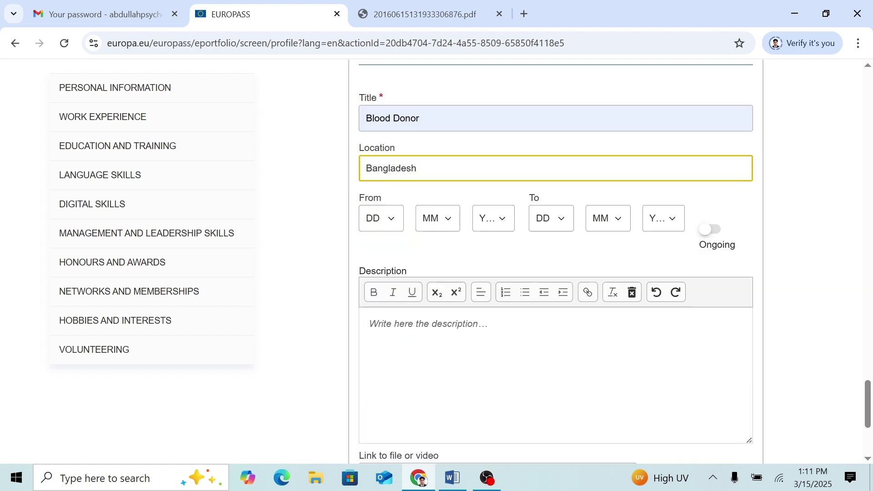
left_click(710, 168)
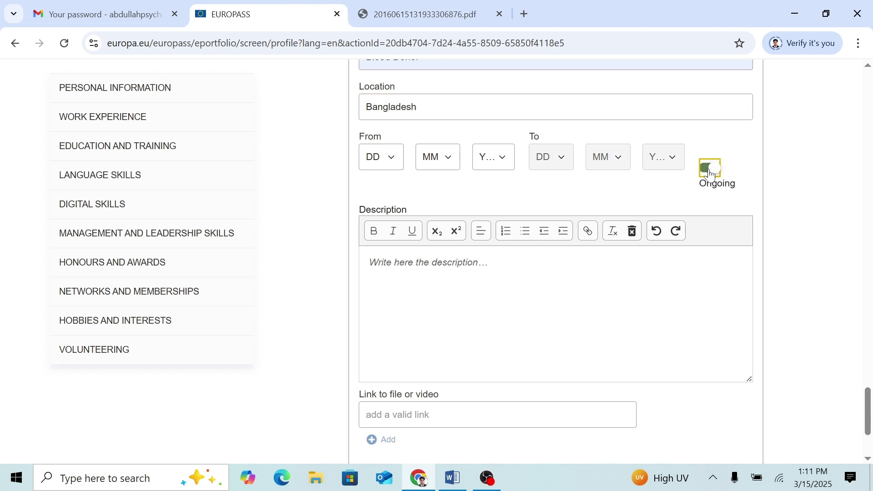
left_click(446, 157)
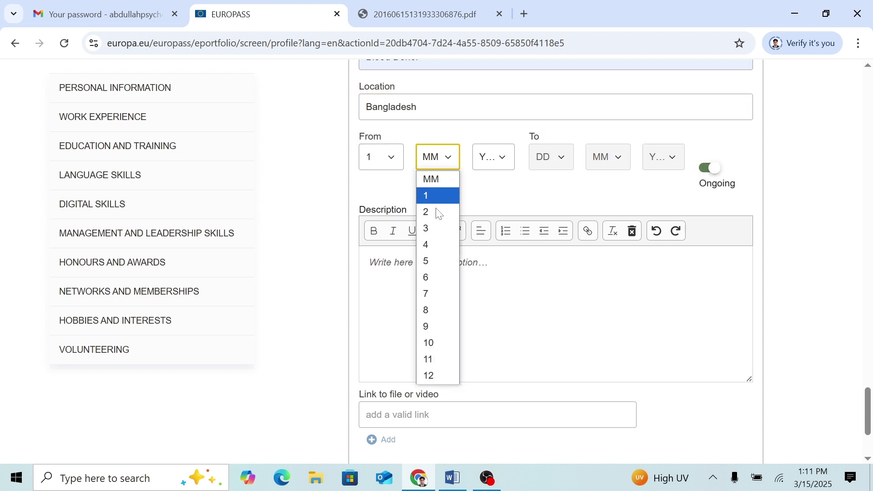
left_click(432, 326)
scroll(486, 189, "down", 3)
left_click_drag(519, 149, 369, 126)
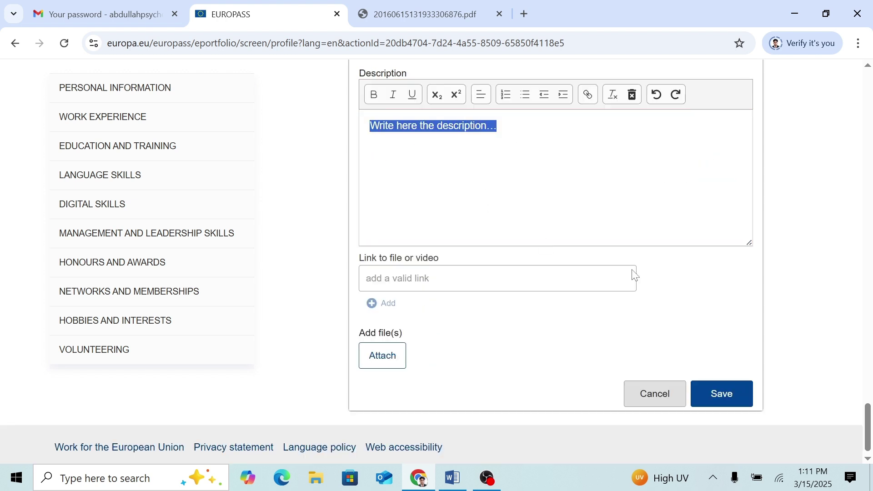
type("I am a member of Badhan, a voluntary blood donor’s organization in Bangladesh. I have given blood for the 10th time, and it will continue.")
left_click(500, 278)
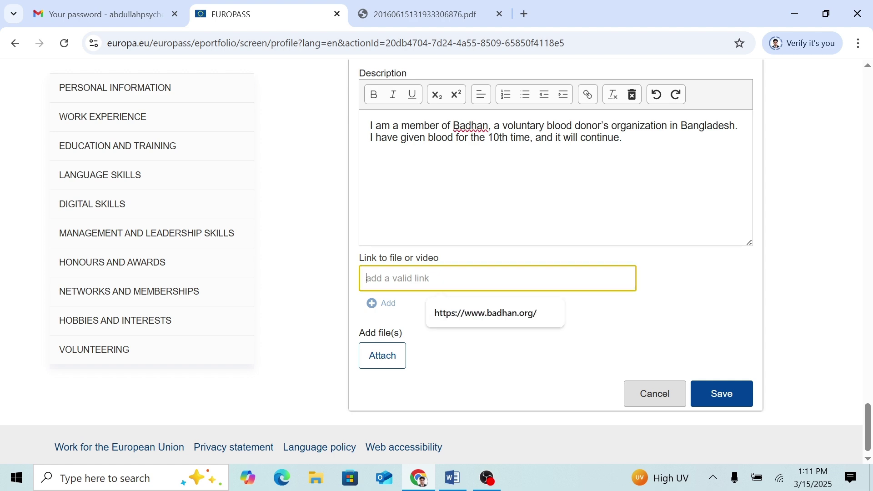
left_click(504, 312)
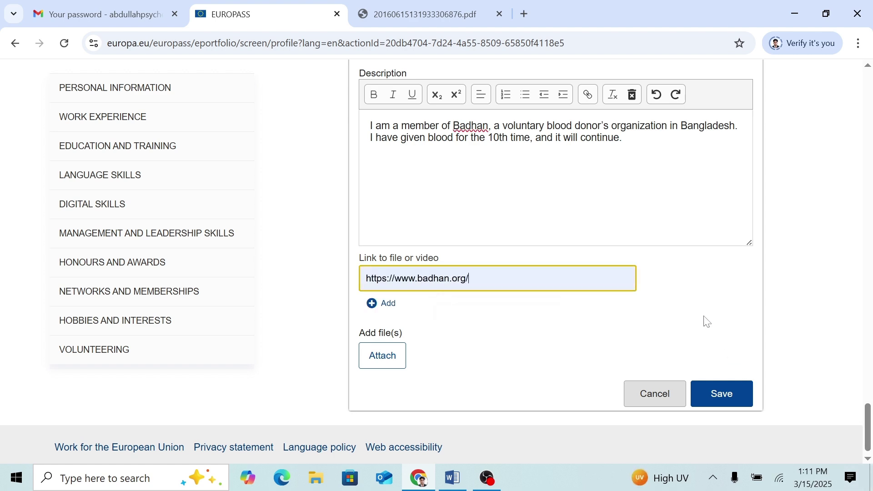
left_click(714, 394)
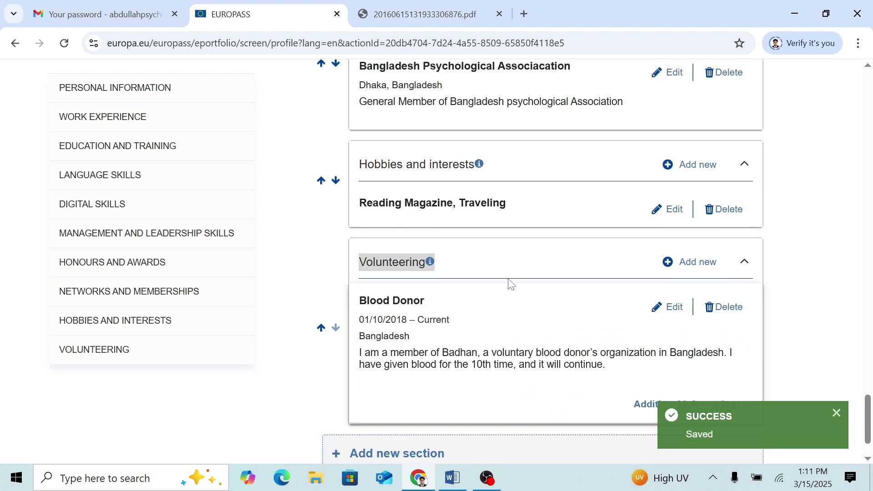
scroll(509, 287, "up", 7)
Step: In Management and leadership skills, move Vice-President up above Manager
scroll(512, 304, "up", 6)
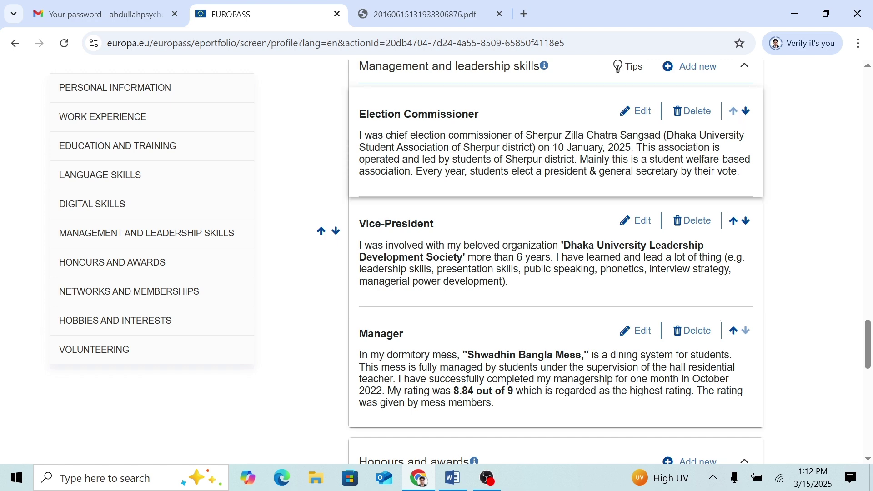
scroll(733, 335, "down", 4)
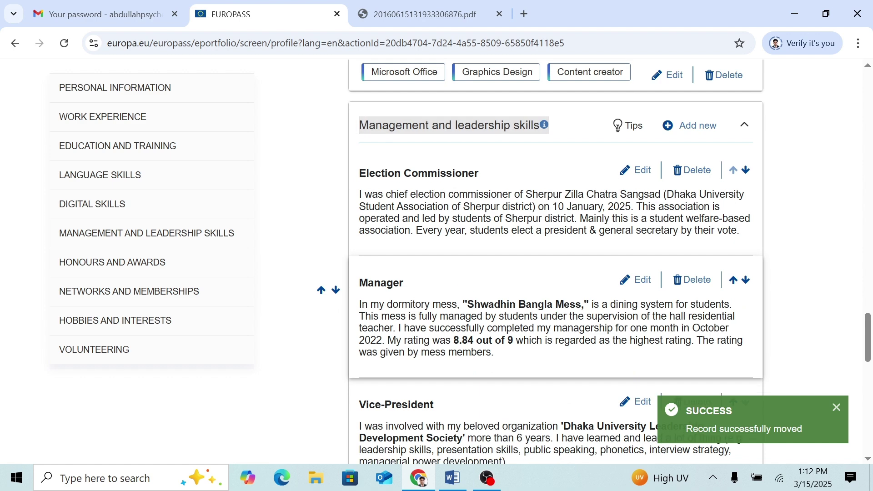
scroll(702, 312, "down", 1)
left_click(734, 335)
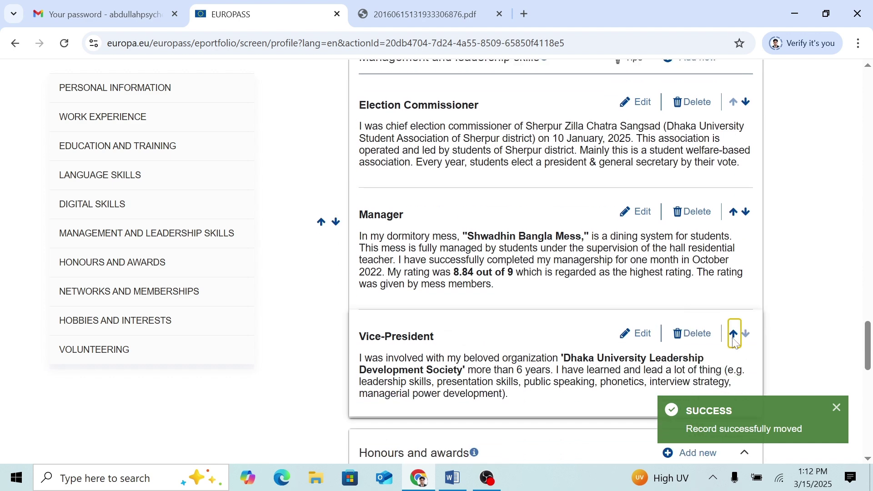
scroll(641, 285, "down", 10)
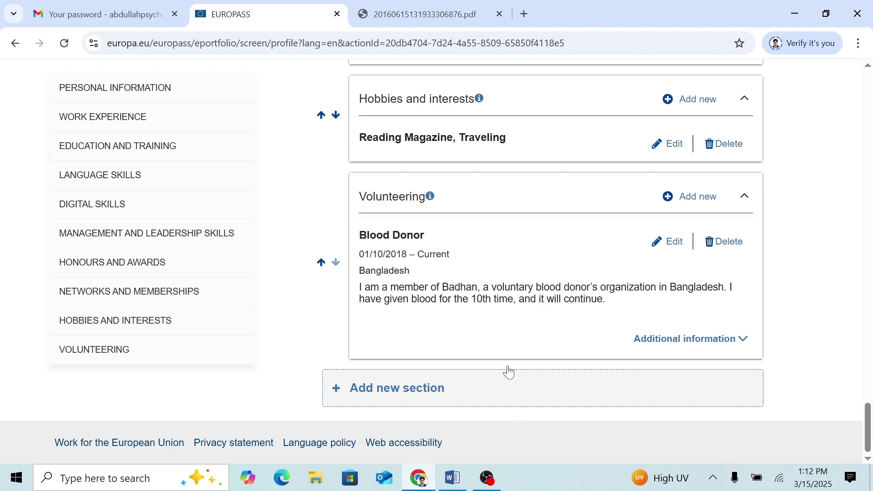
scroll(565, 331, "up", 15)
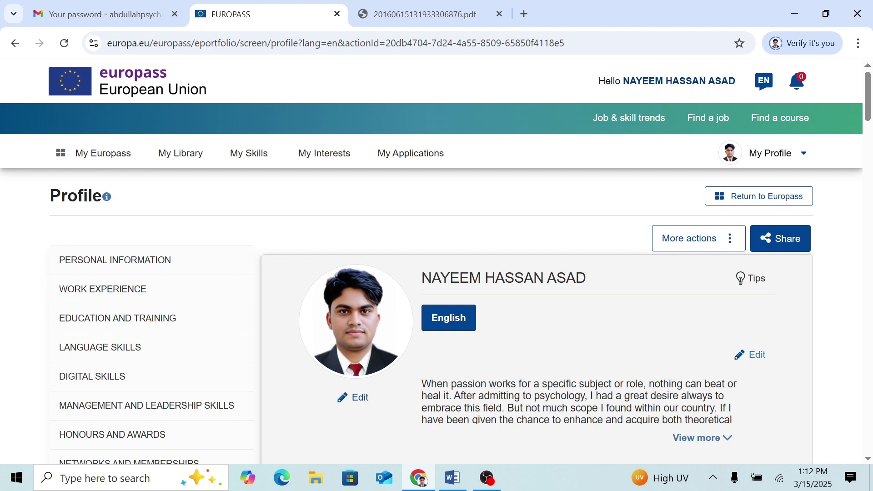
Step: Go from the account menu to the My Europass dashboard
left_click(771, 153)
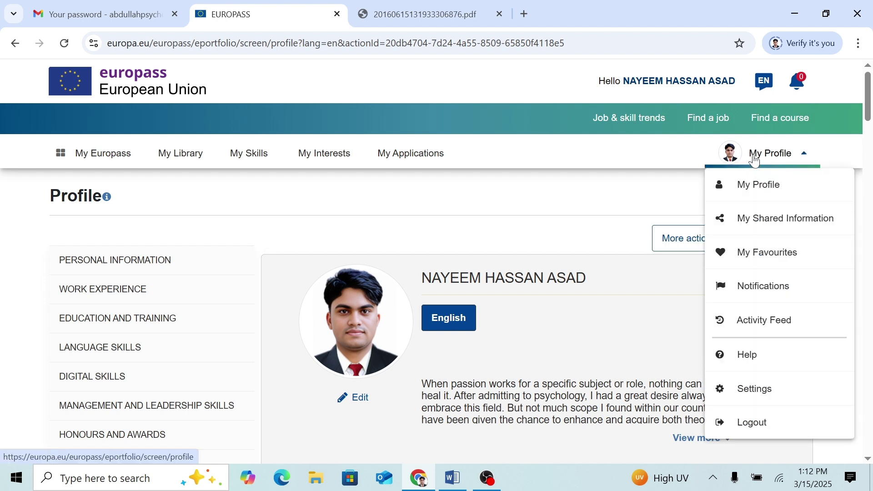
left_click(747, 186)
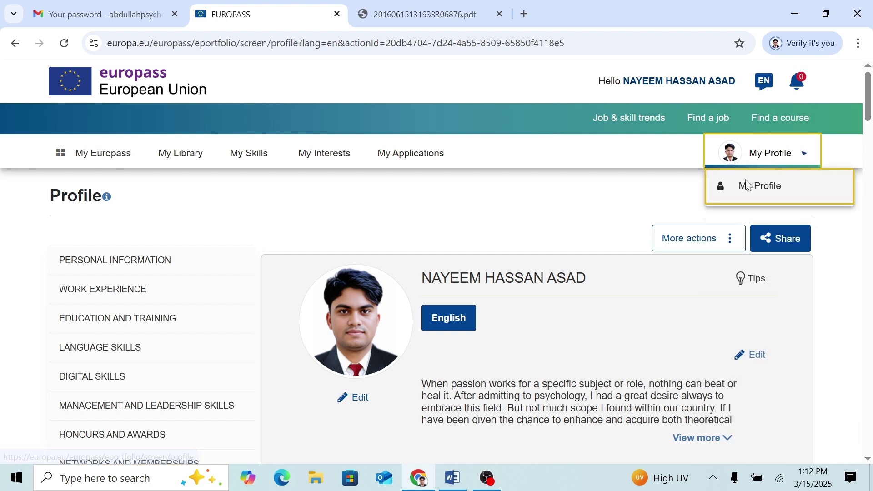
left_click(119, 161)
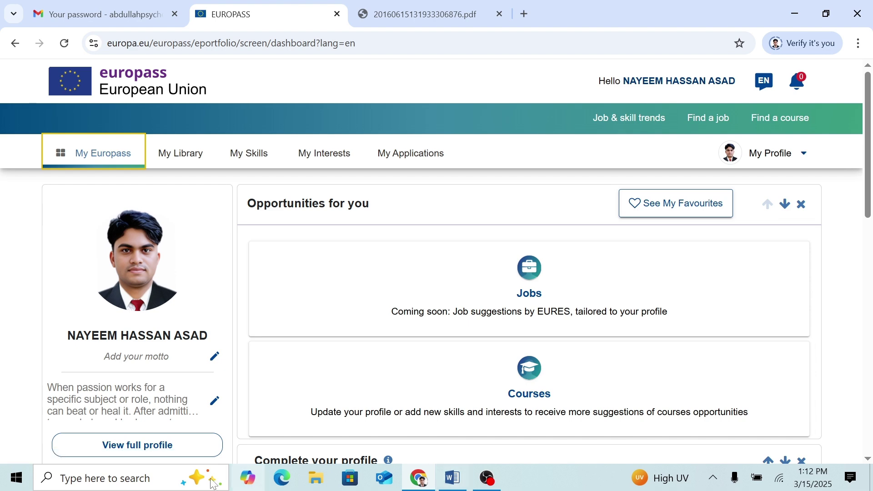
scroll(204, 282, "down", 4)
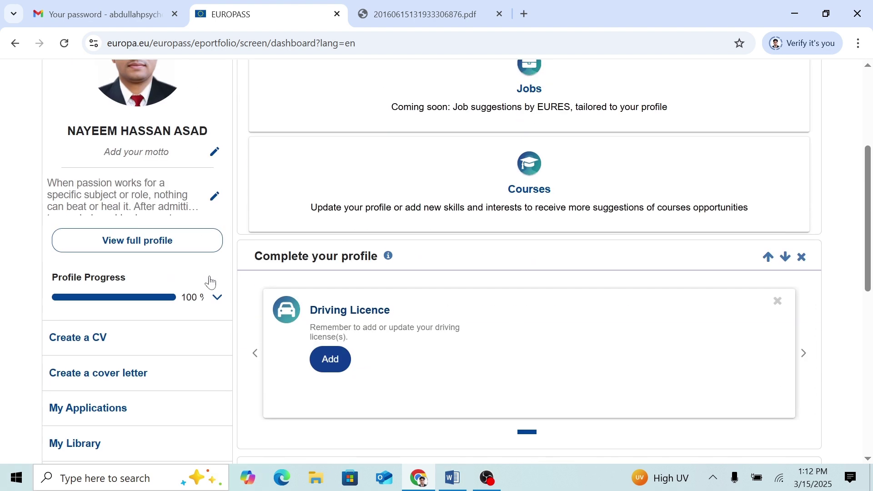
Step: Create a CV from the profile with all sections selected and advance to Edit
left_click(96, 337)
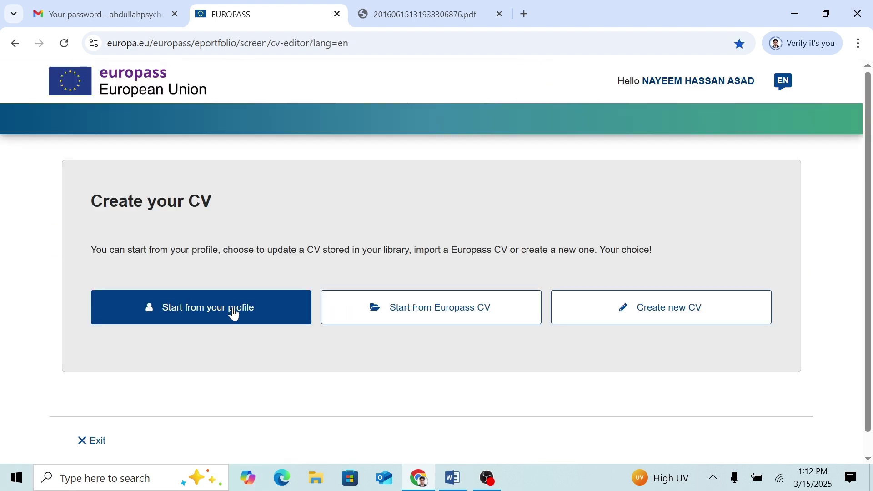
left_click(234, 314)
scroll(483, 306, "down", 5)
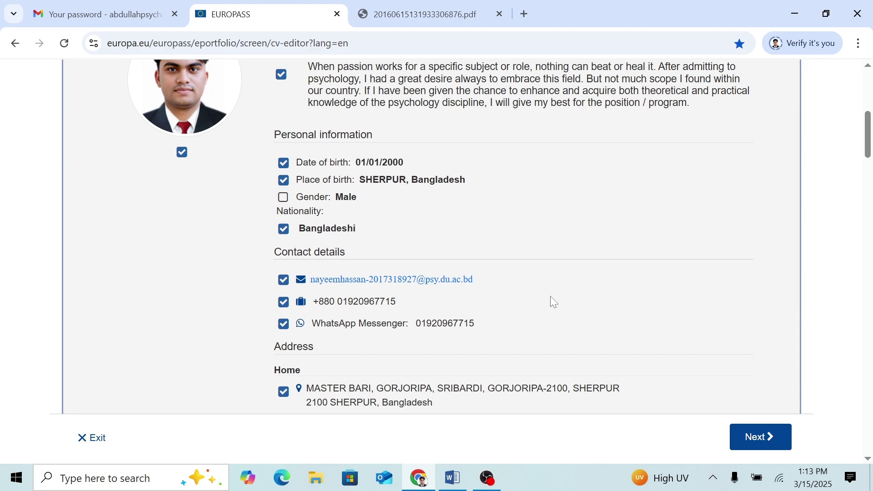
scroll(581, 277, "down", 5)
scroll(581, 278, "down", 8)
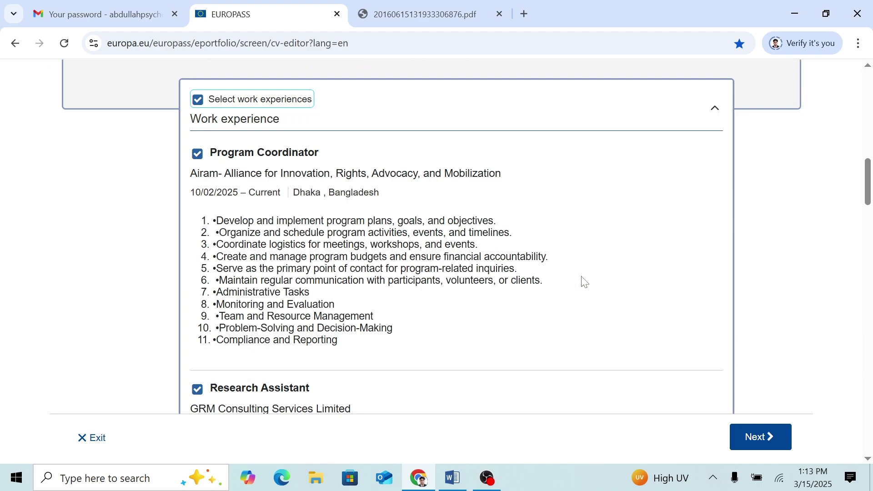
scroll(581, 279, "down", 20)
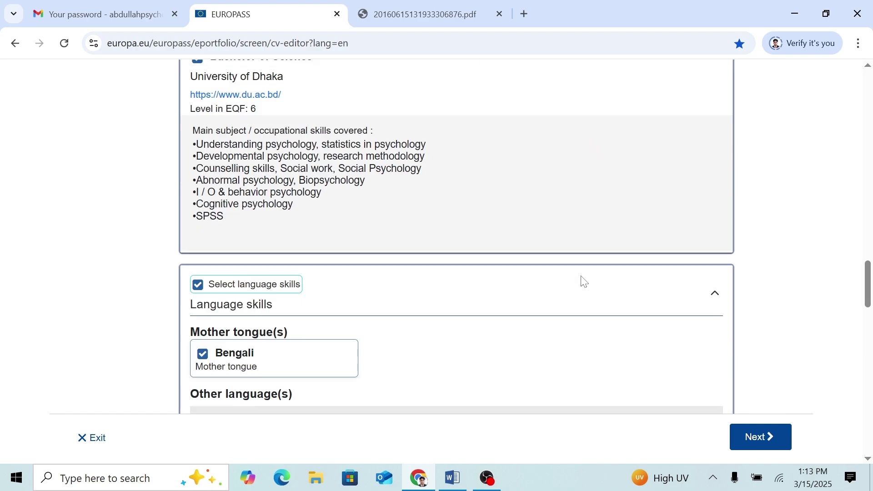
scroll(582, 284, "up", 20)
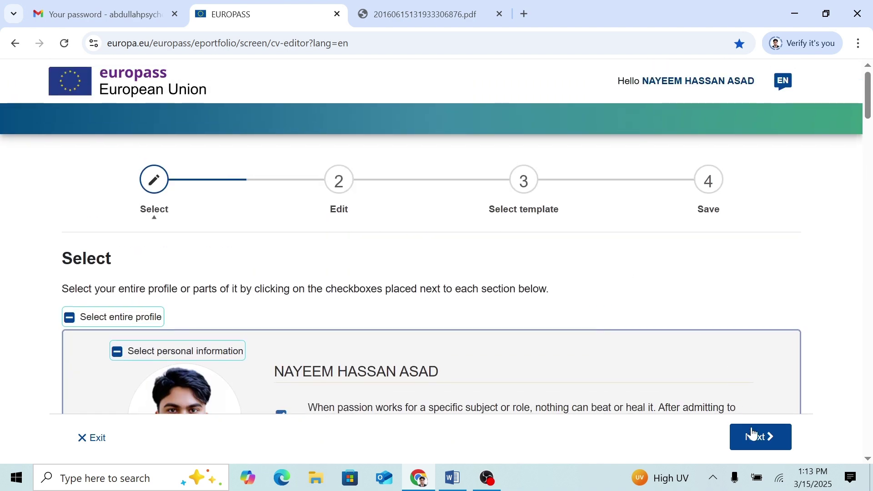
left_click(753, 435)
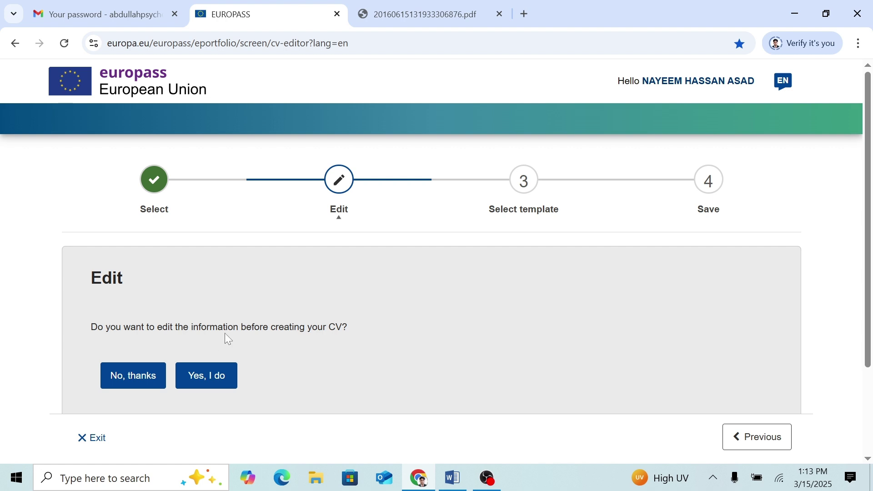
Step: Skip editing, keep the first template with the Europass logo off, and continue to Save
left_click(137, 379)
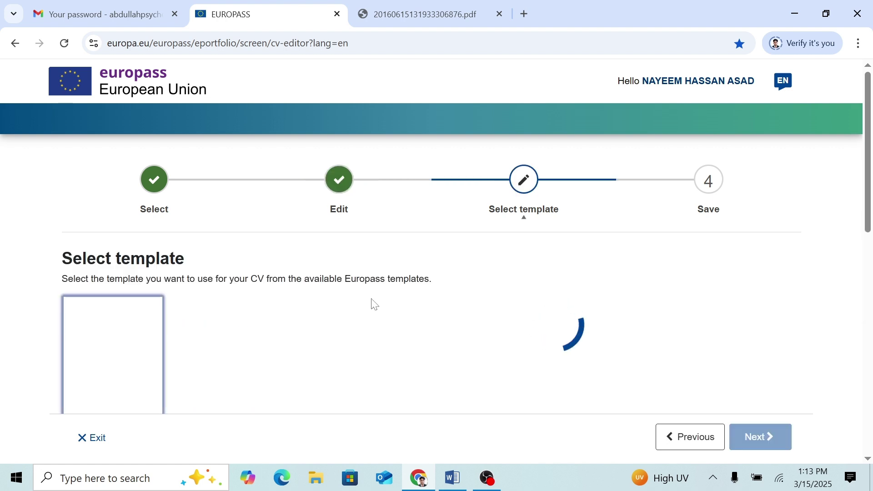
scroll(409, 306, "down", 3)
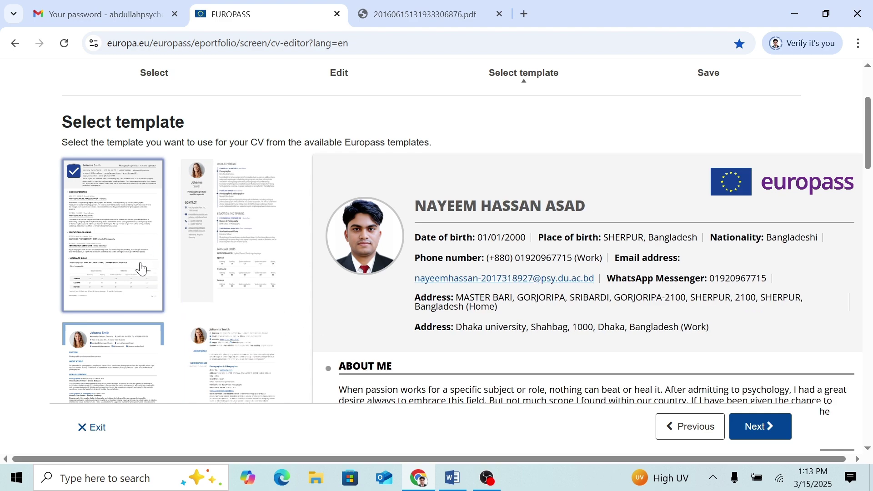
scroll(141, 268, "down", 4)
scroll(269, 285, "down", 3)
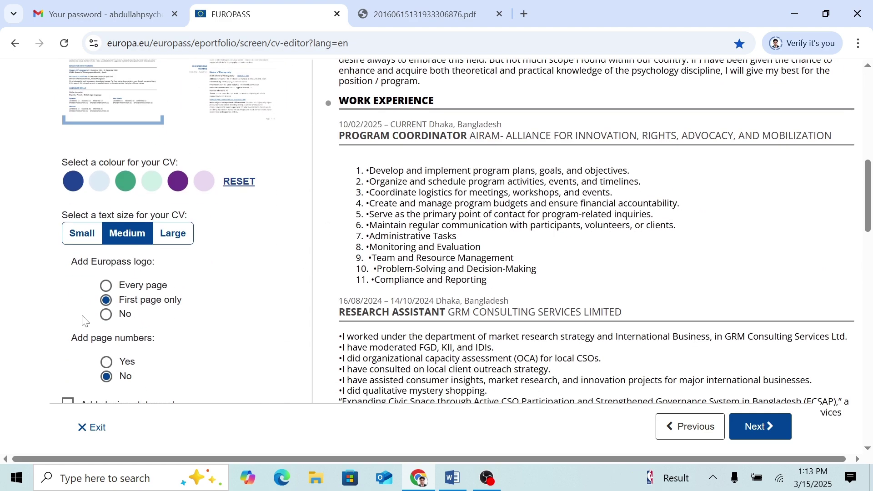
scroll(593, 248, "up", 7)
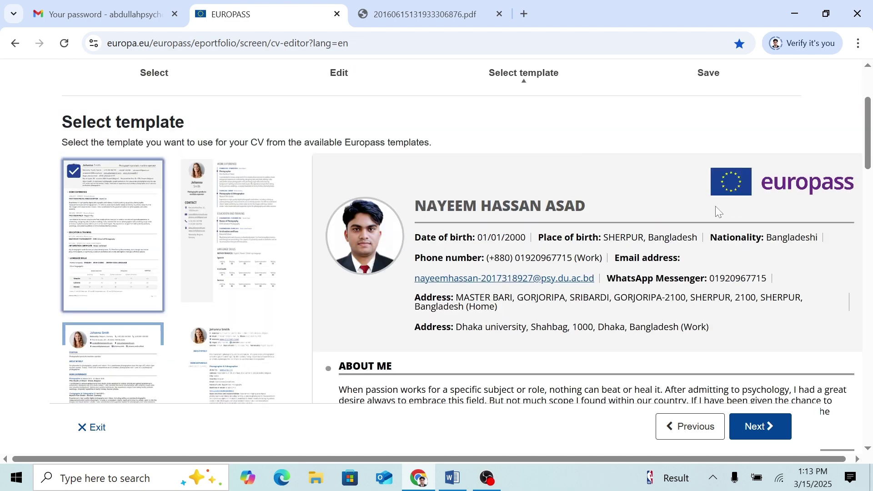
scroll(296, 345, "down", 7)
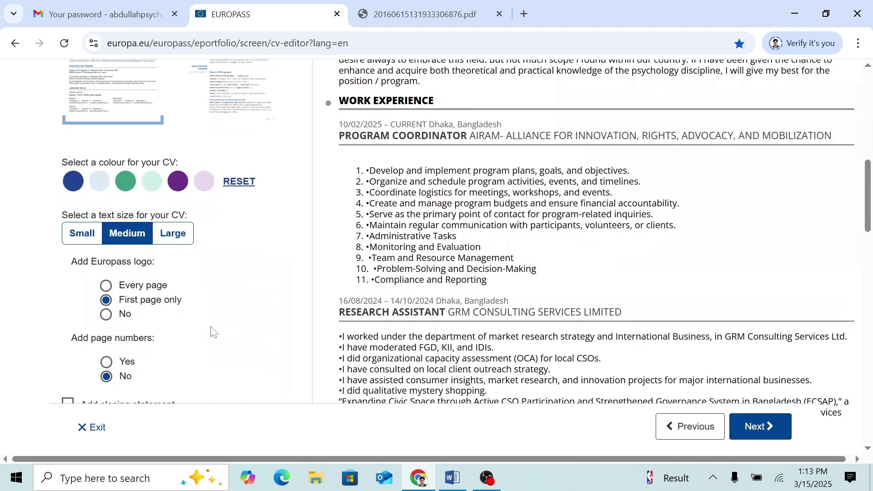
left_click(106, 314)
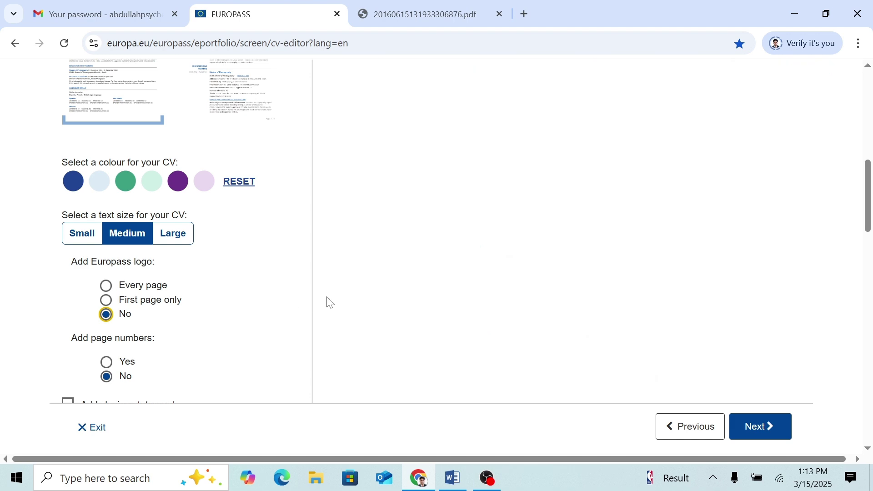
scroll(165, 342, "down", 3)
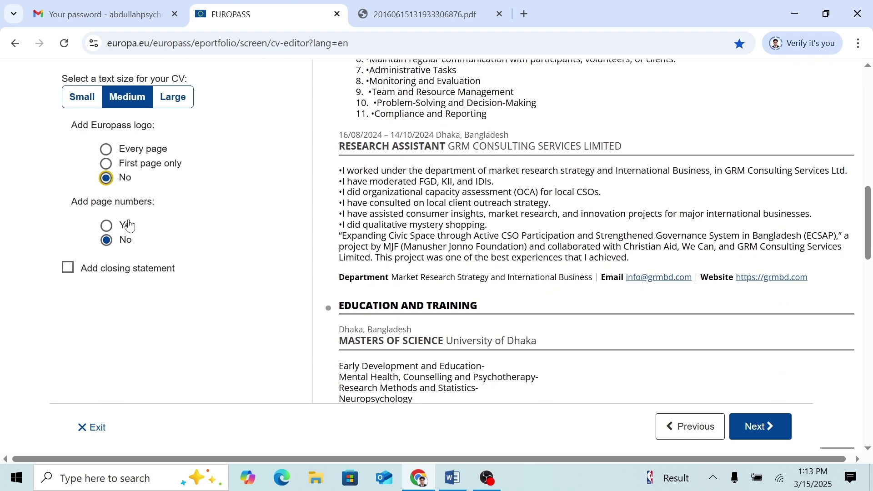
left_click(764, 430)
scroll(544, 309, "up", 10)
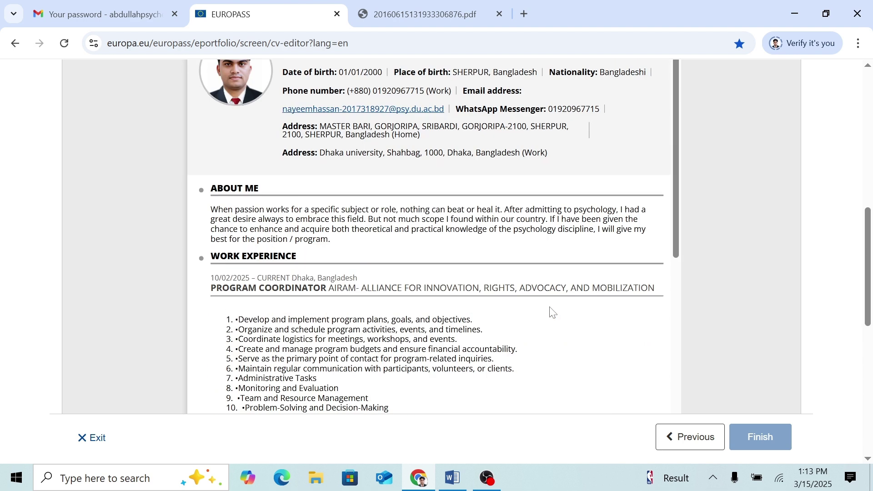
scroll(544, 307, "up", 2)
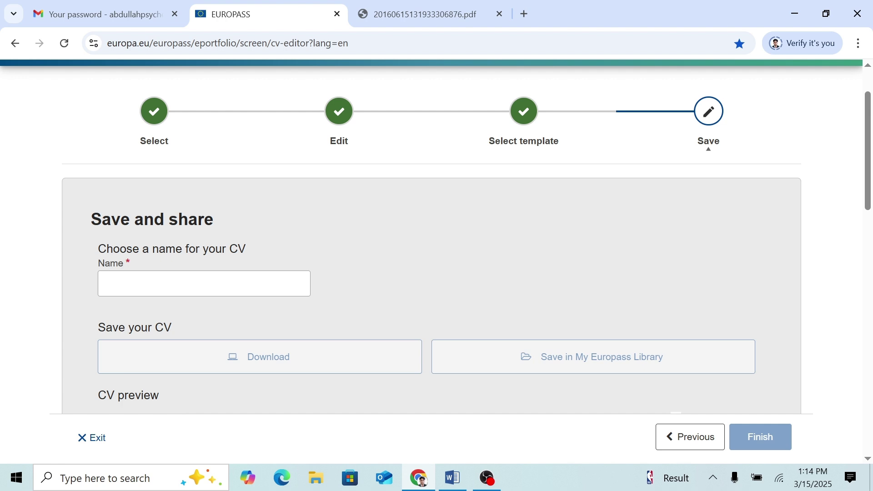
Step: Name the CV 'CV of' followed by the owner's full name, replacing the pasted autofill
left_click(203, 283)
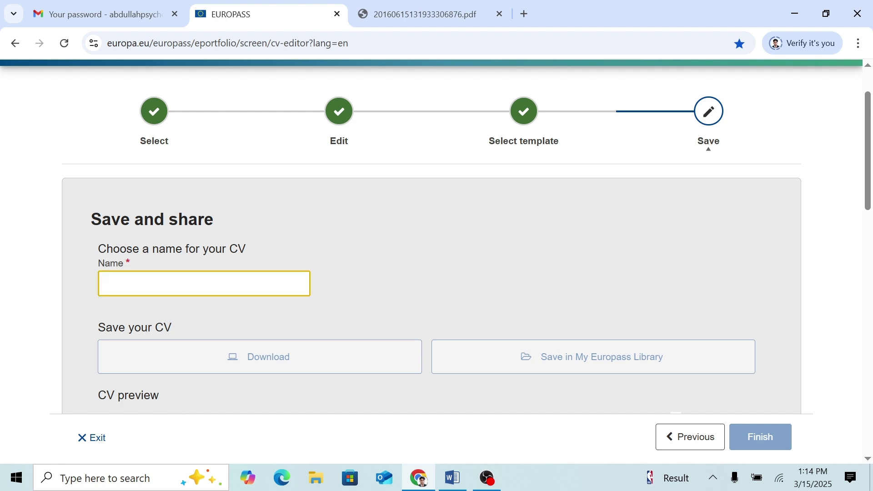
type("Nayeem Hassan")
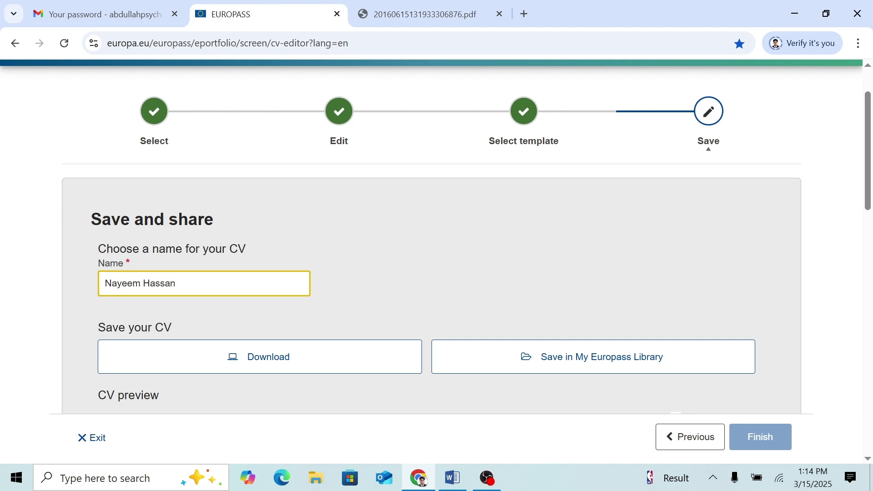
type("' C")
key("BackSpace")
key("BackSpace")
key("BackSpace")
key("BackSpace")
key("BackSpace")
key("BackSpace")
key("BackSpace")
key("BackSpace")
key("BackSpace")
key("BackSpace")
key("BackSpace")
key("BackSpace")
key("BackSpace")
key("BackSpace")
key("BackSpace")
key("BackSpace")
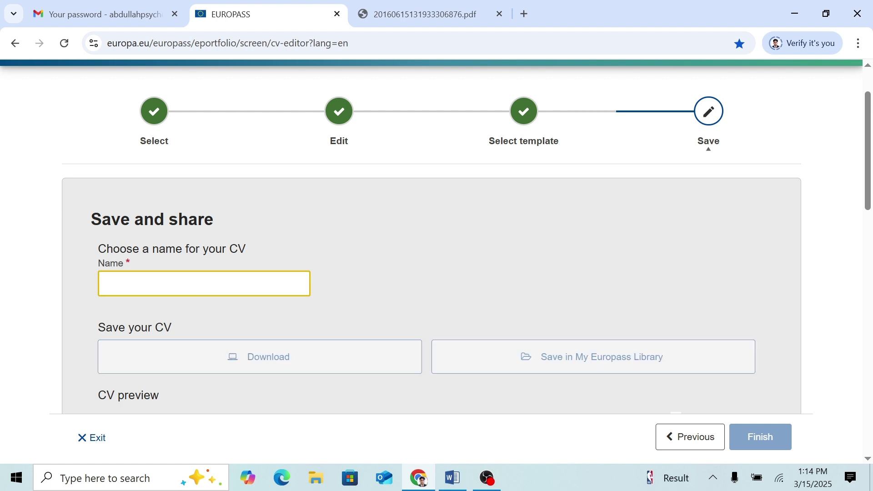
type("CV of N")
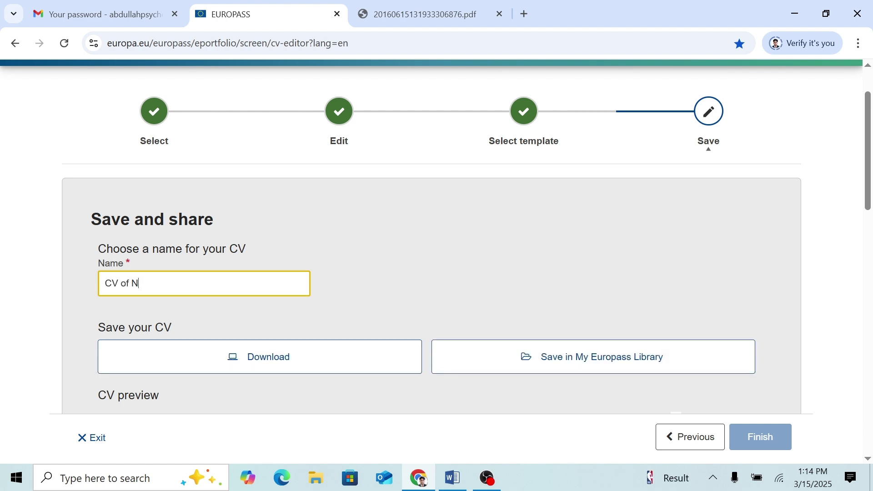
type("ayeem Hassan")
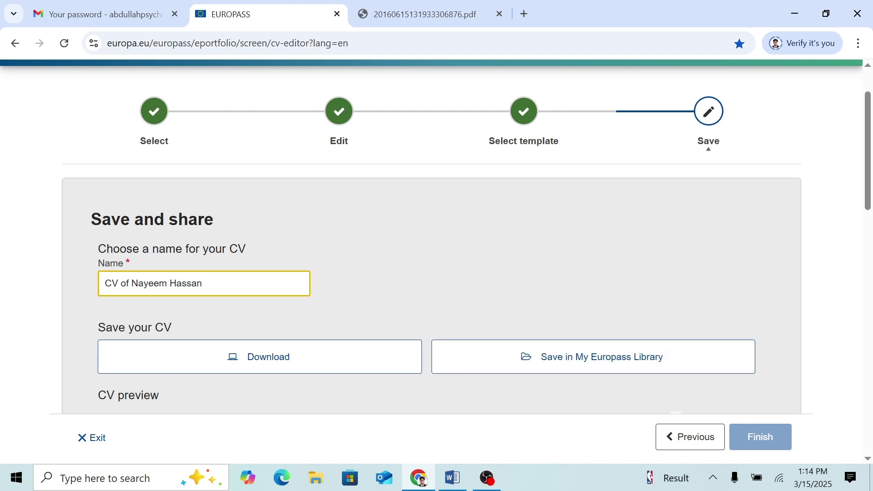
Step: Download the named CV as a PDF file (326 KB)
left_click(251, 359)
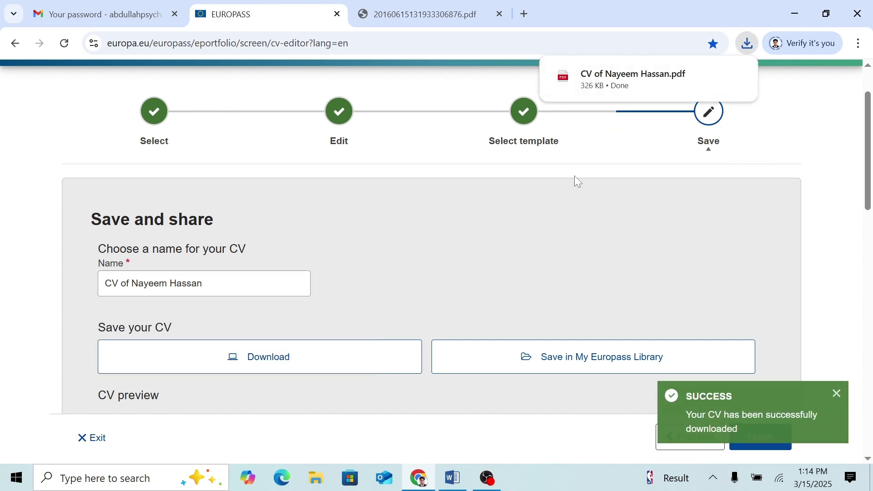
scroll(702, 209, "down", 3)
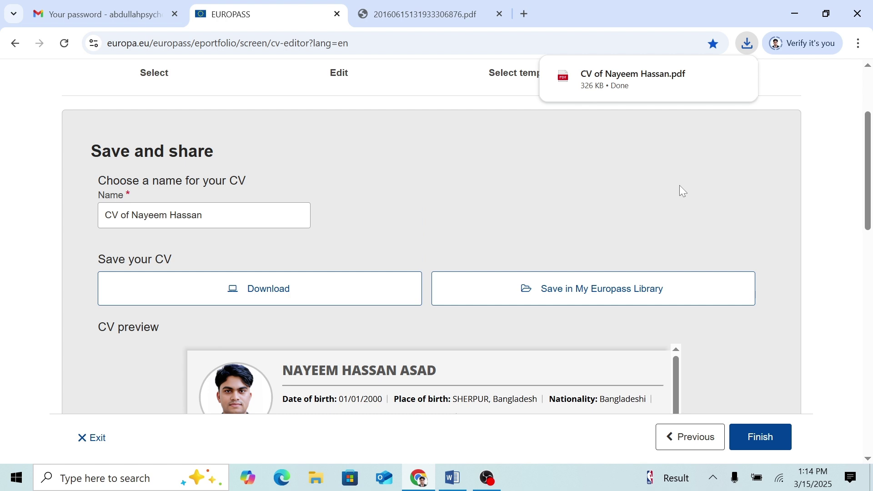
Step: Save the CV to My Europass Library and close the success message
left_click(608, 292)
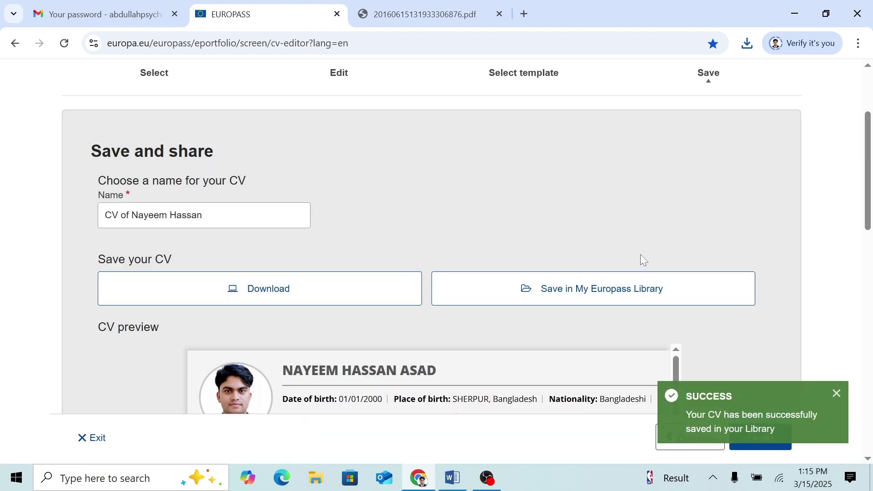
scroll(680, 240, "down", 3)
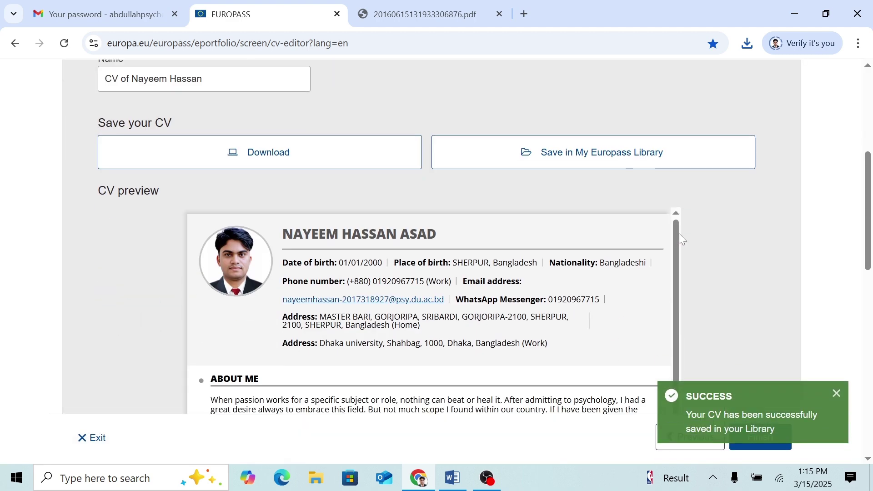
left_click(838, 394)
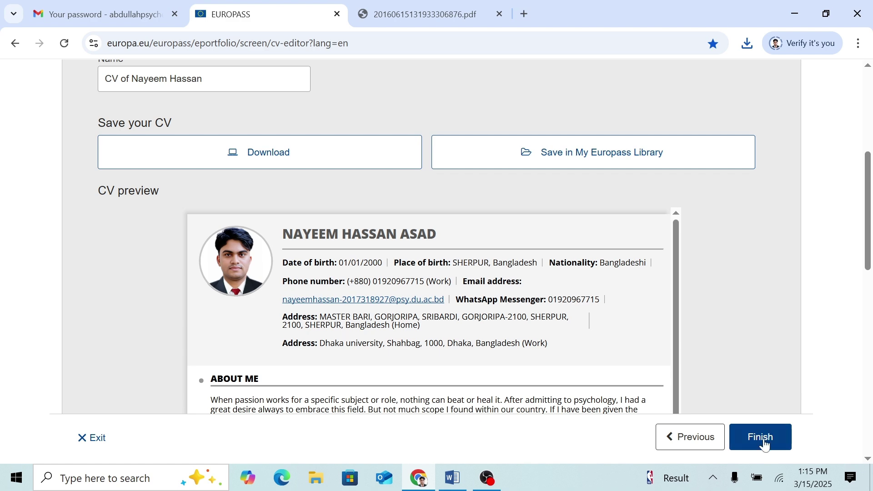
scroll(677, 304, "down", 4)
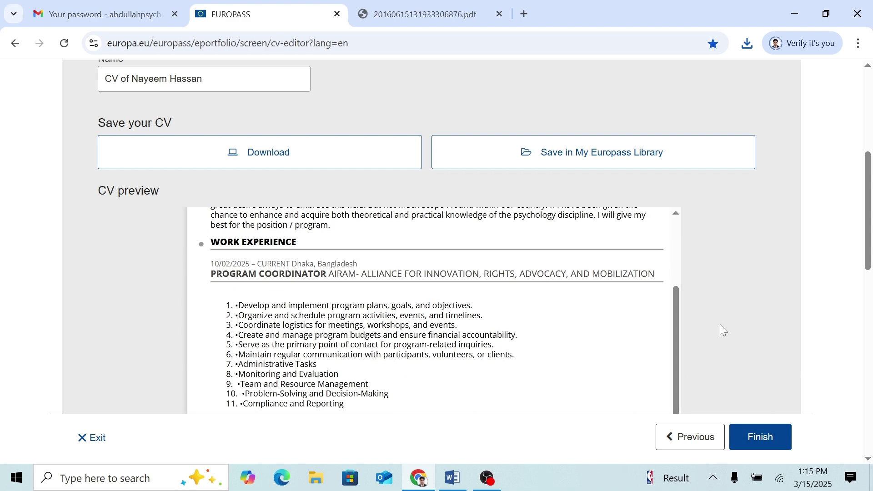